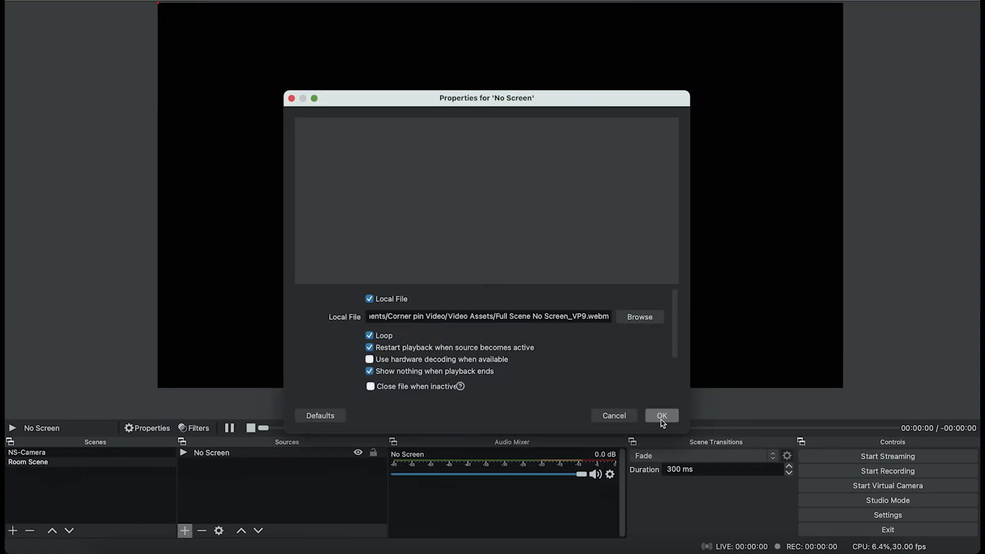
Step: Confirm the No Screen media source with the looping local file Full Scene No Screen_VP9.webm
click(658, 415)
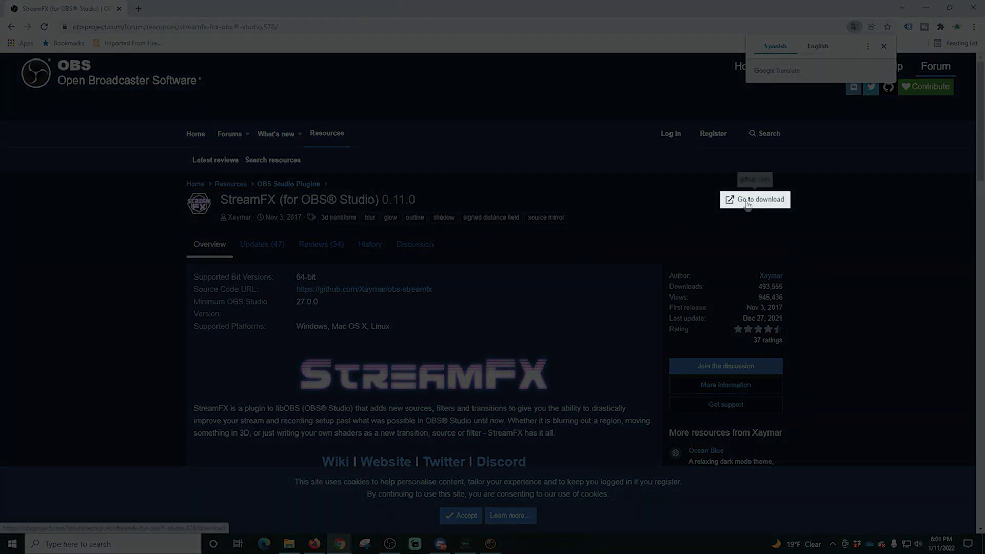
Step: Open the StreamFX 0.11.0 GitHub release from the OBS plugin page and go to its downloadable assets
click(748, 200)
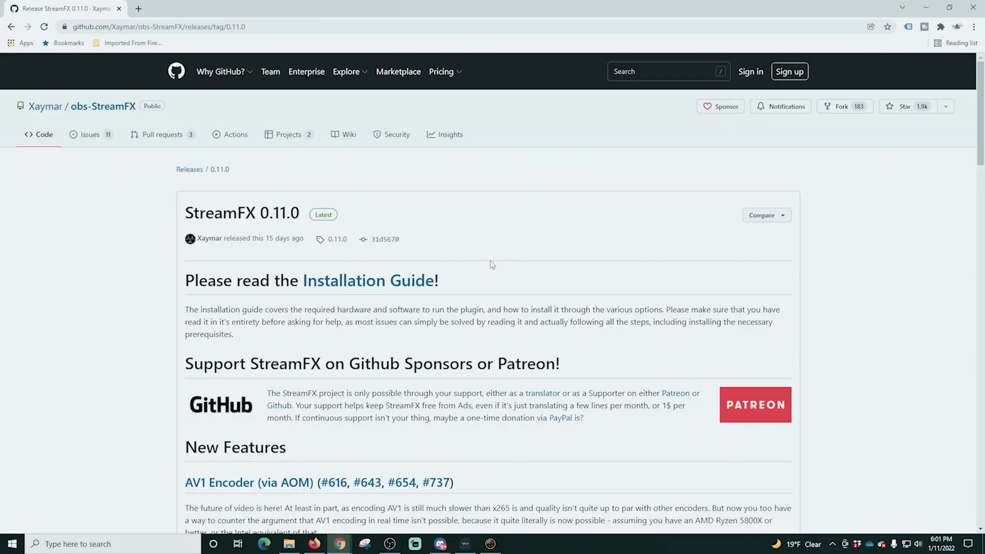
scroll(492, 264, down, 2)
scroll(310, 233, down, 12)
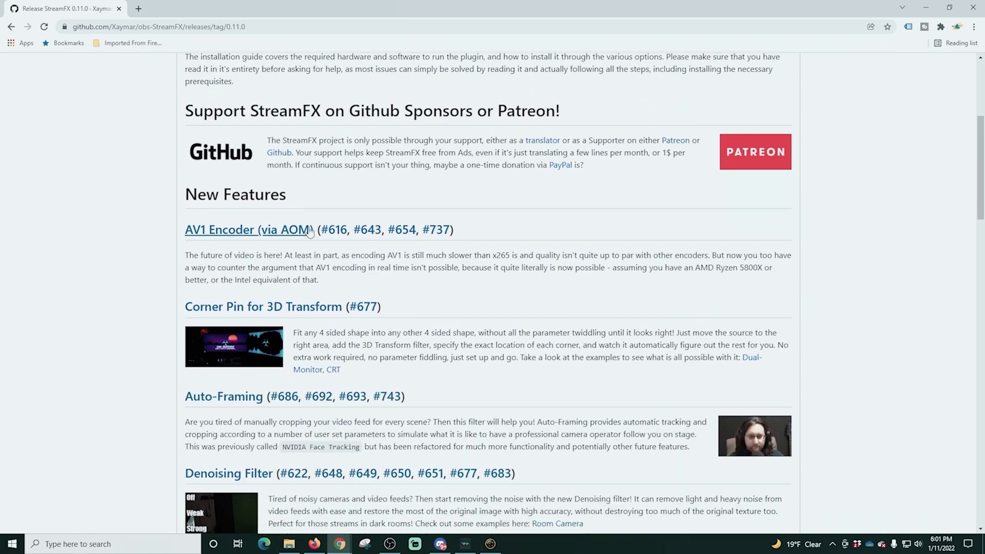
scroll(310, 231, down, 12)
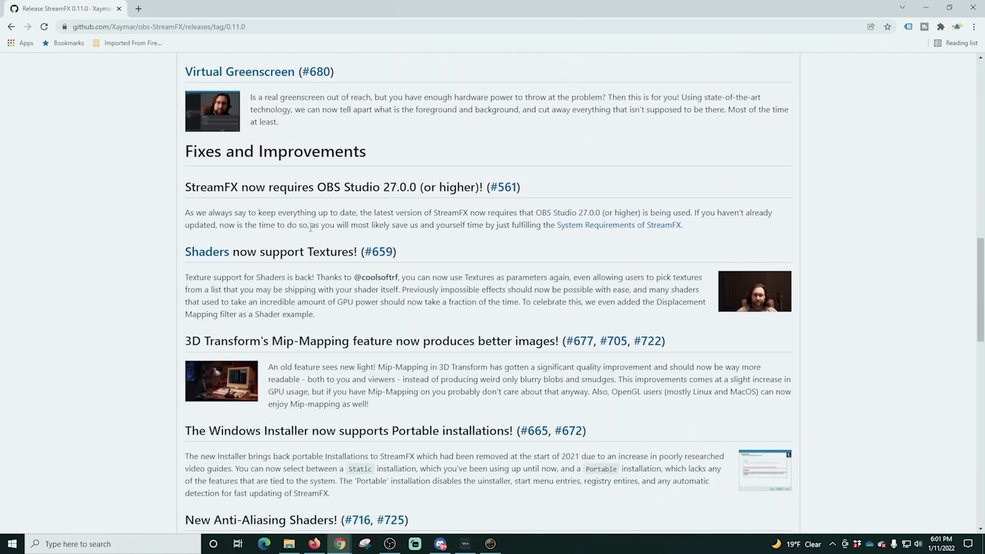
scroll(314, 226, down, 7)
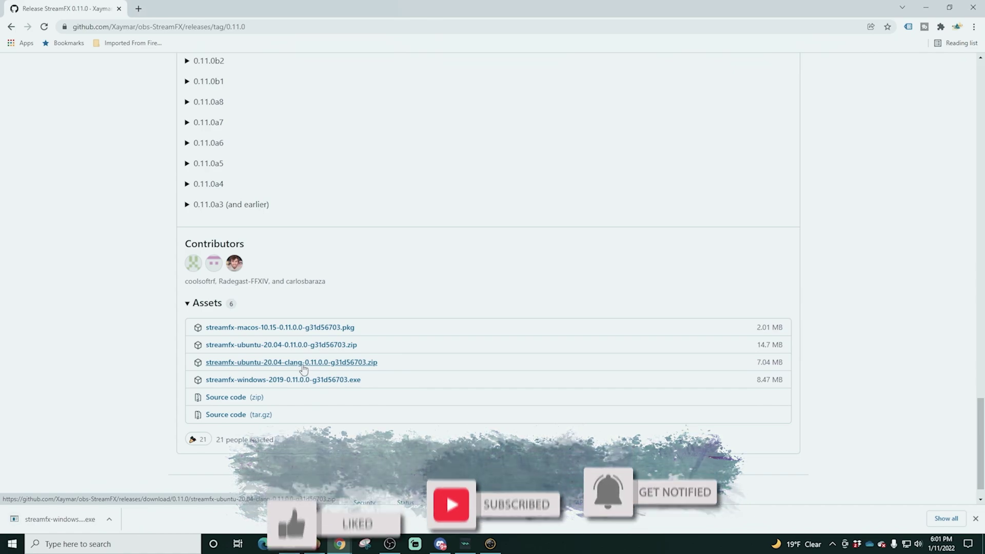
Step: Run streamfx-windows-2019-0.11.0.0-g31d56703 (1).exe from the Downloads folder, allowing it past the SmartScreen block
key(alt+Tab)
scroll(461, 280, up, 10)
click(366, 169)
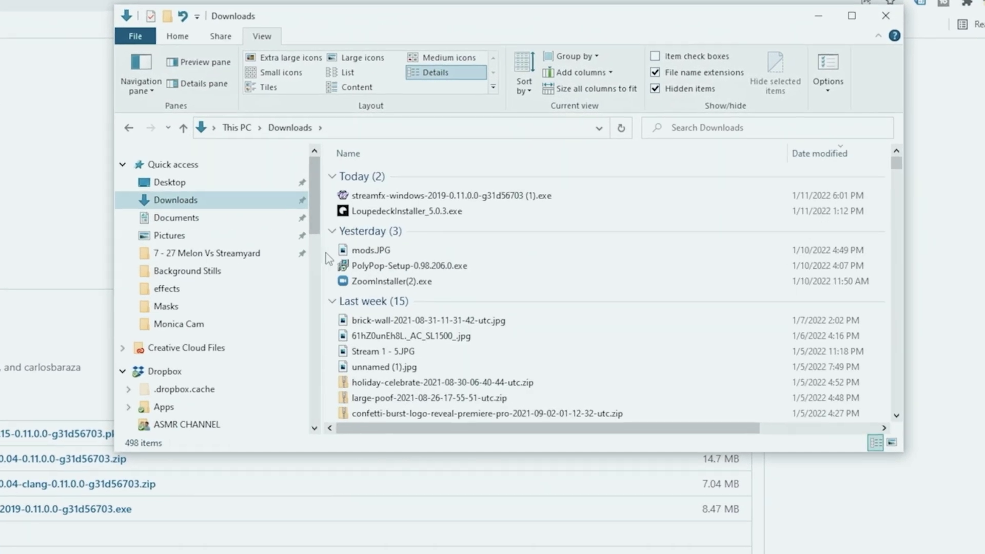
click(539, 170)
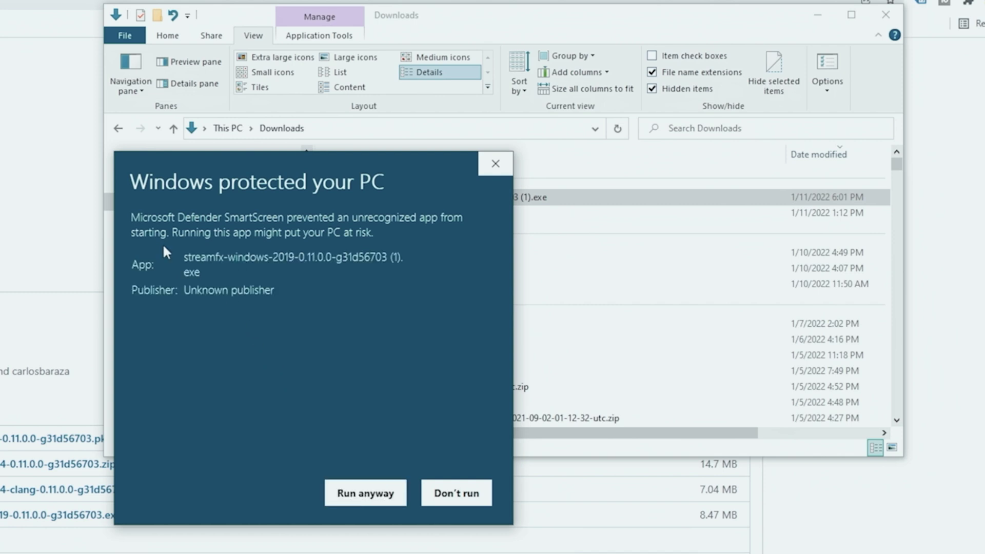
click(347, 495)
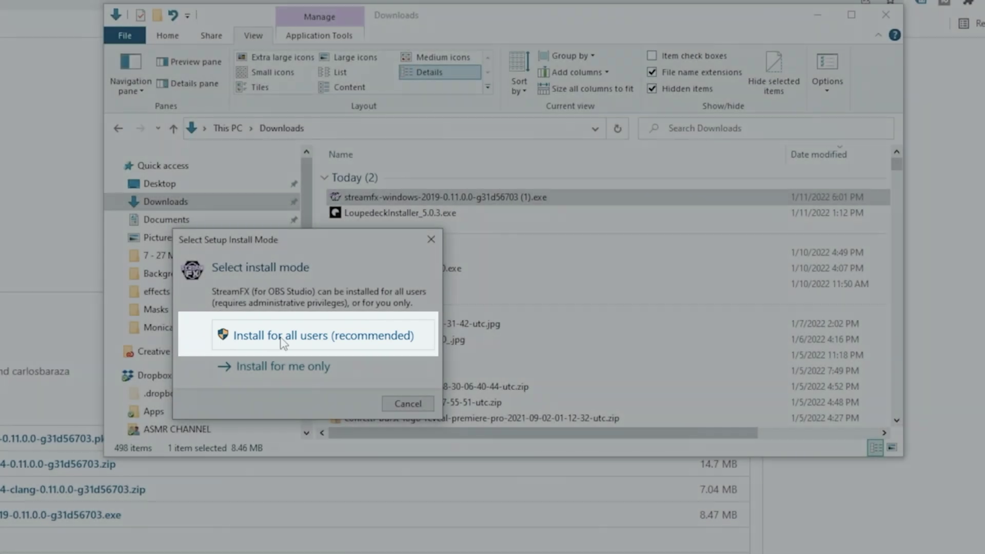
Step: Install StreamFX for all users, accepting the license and using the Static installation type with e:\obs-studio as destination
click(282, 338)
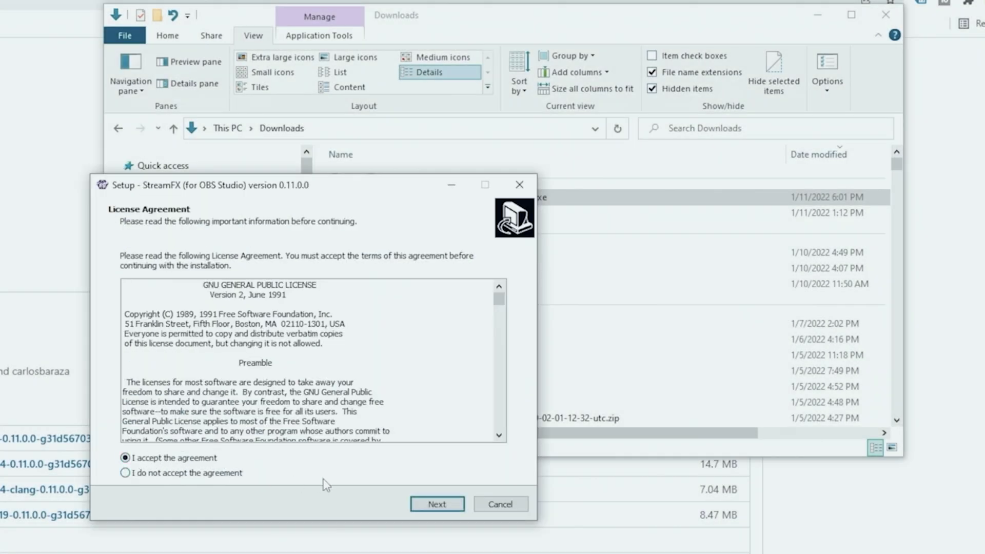
click(426, 507)
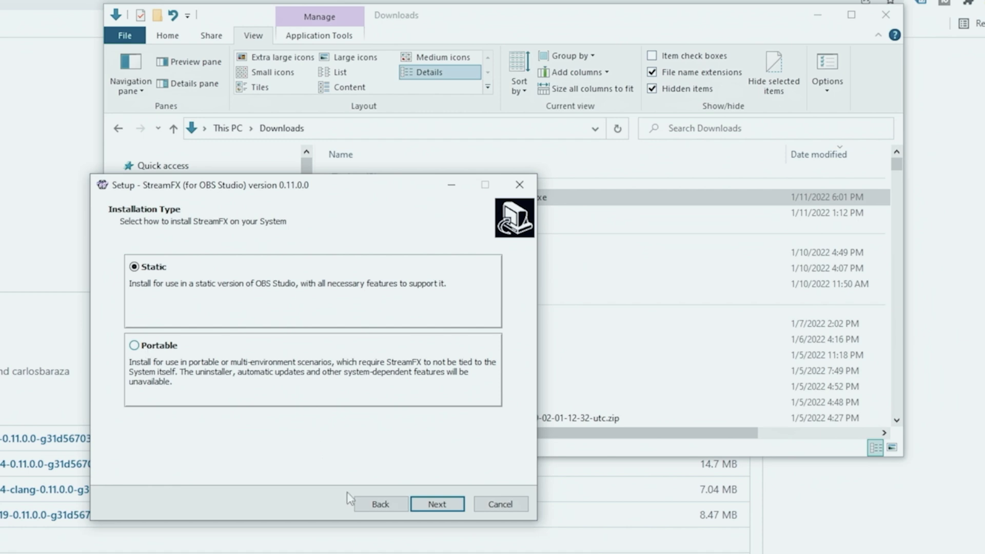
click(430, 508)
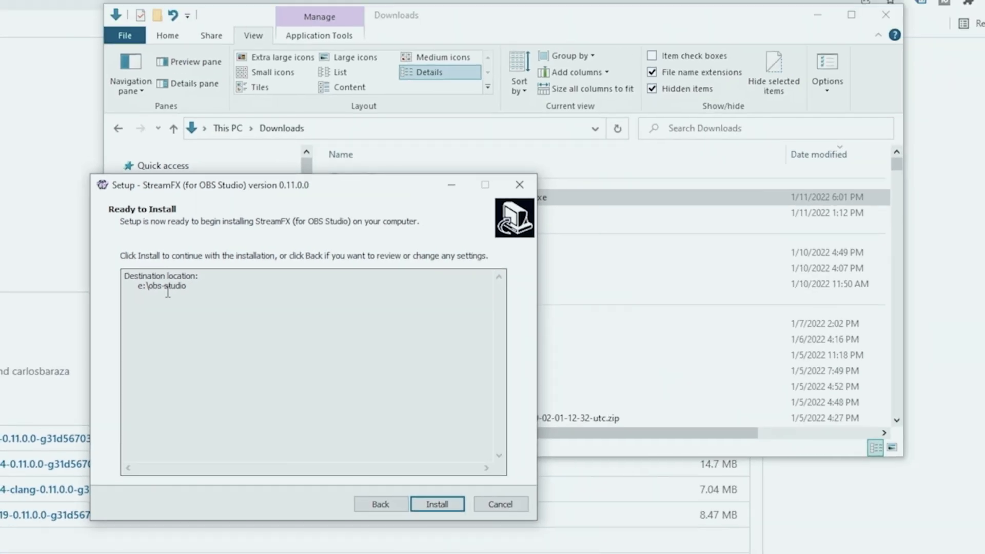
click(443, 504)
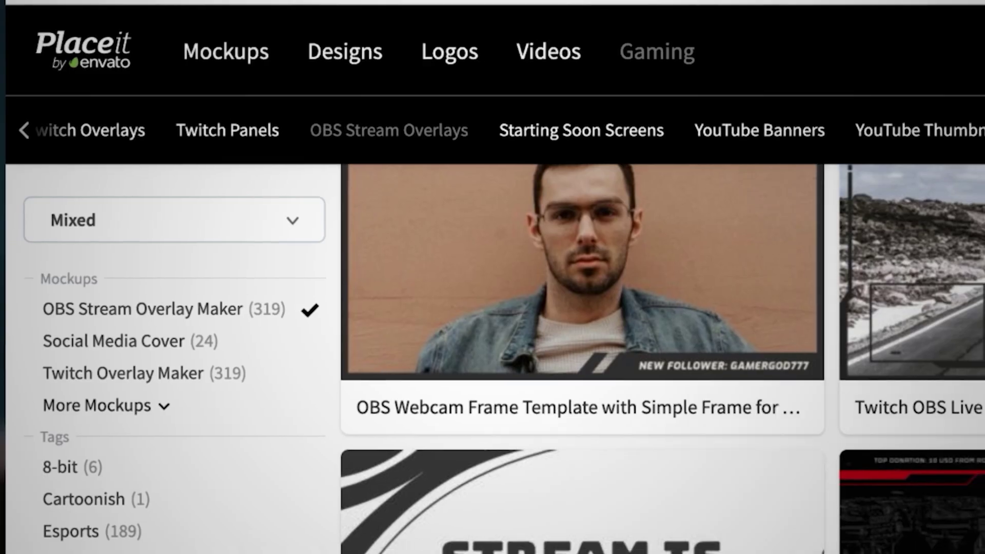
Step: Browse the Placeit OBS overlays and hide the first Shoot2Kill text line in the webcam-frame overlay template
scroll(615, 333, down, 5)
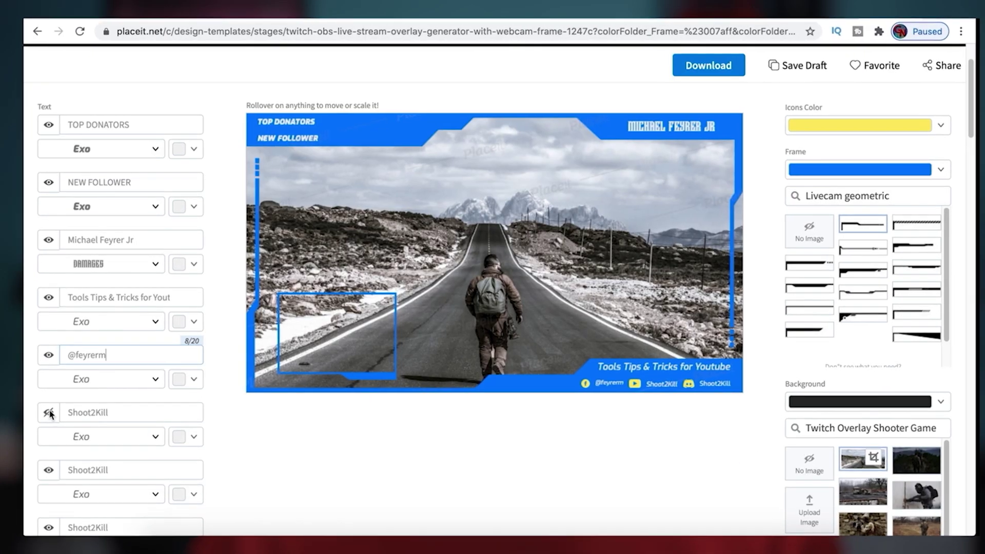
click(50, 414)
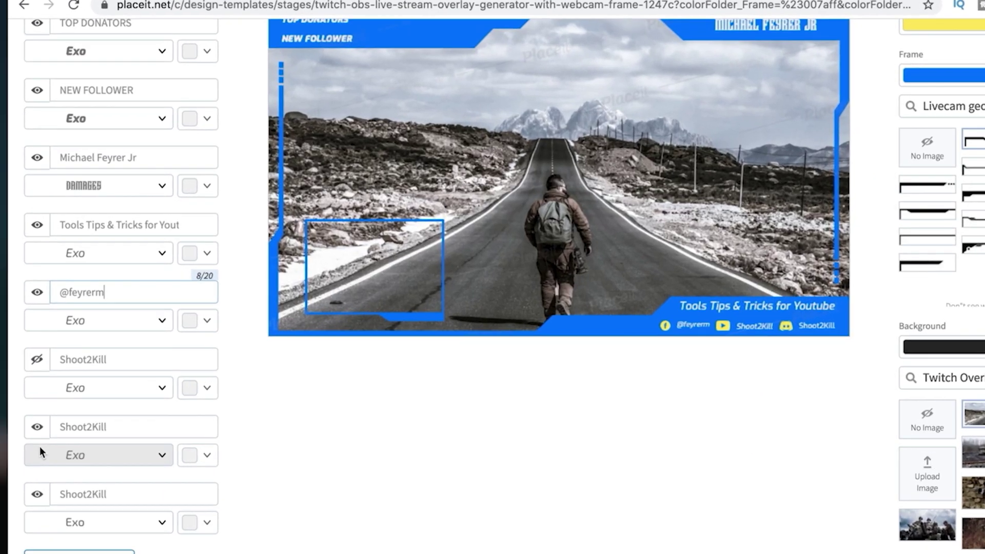
click(103, 412)
text(2feyrerm)
key(BackSpace)
key(BackSpace)
key(BackSpace)
key(BackSpace)
key(BackSpace)
key(BackSpace)
key(BackSpace)
key(BackSpace)
key(BackSpace)
key(BackSpace)
key(BackSpace)
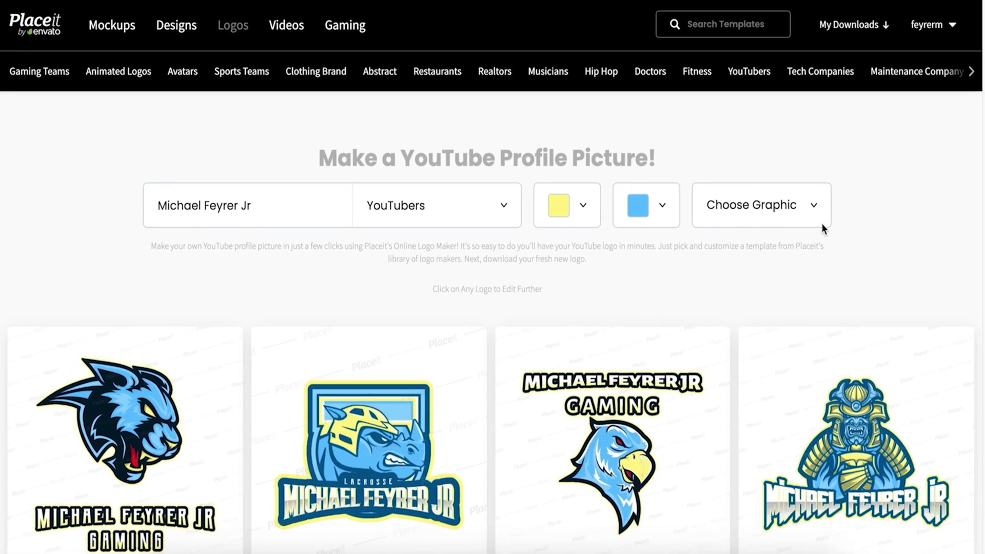
Step: Pick a light yellow-green as the YouTube profile picture's first color and open more fonts for the logo's Youtube text
click(822, 205)
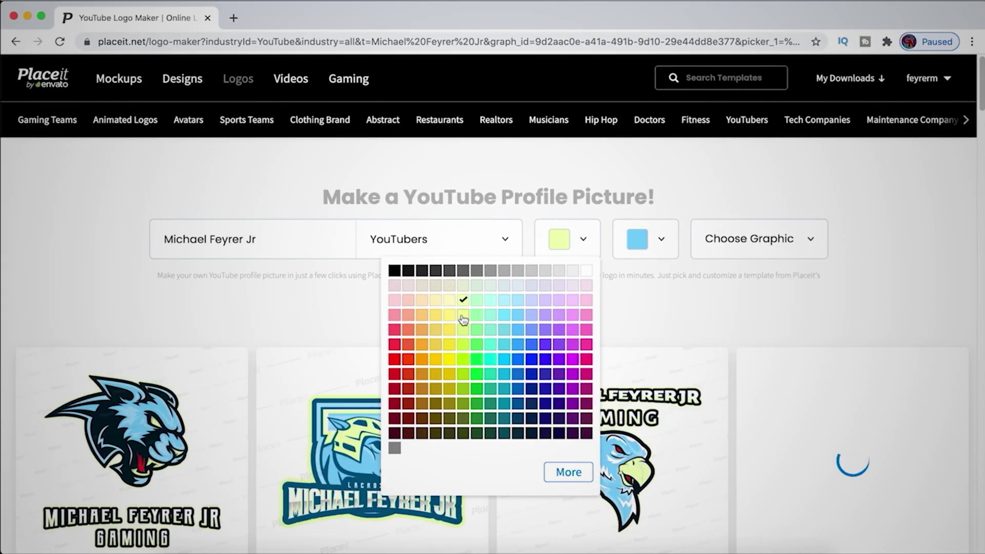
click(463, 304)
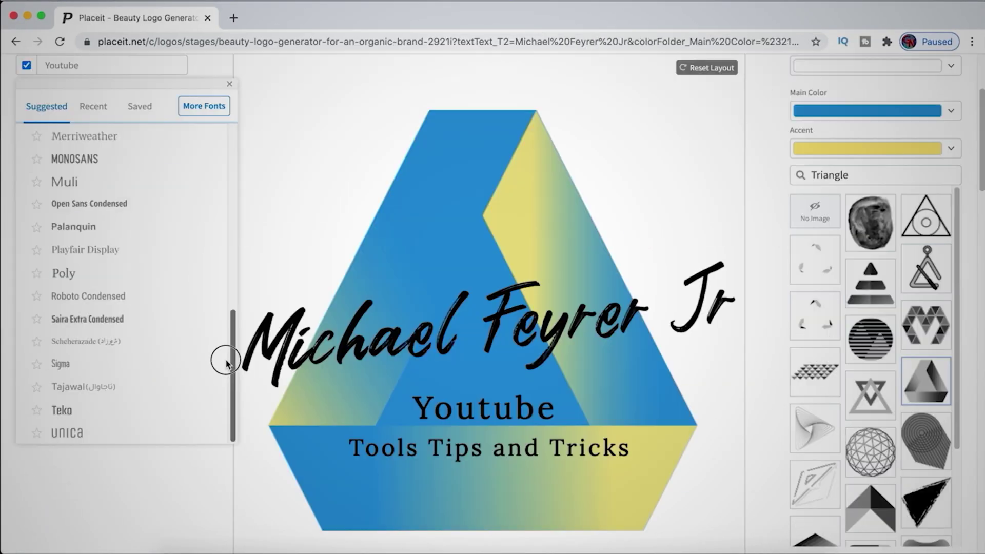
click(205, 106)
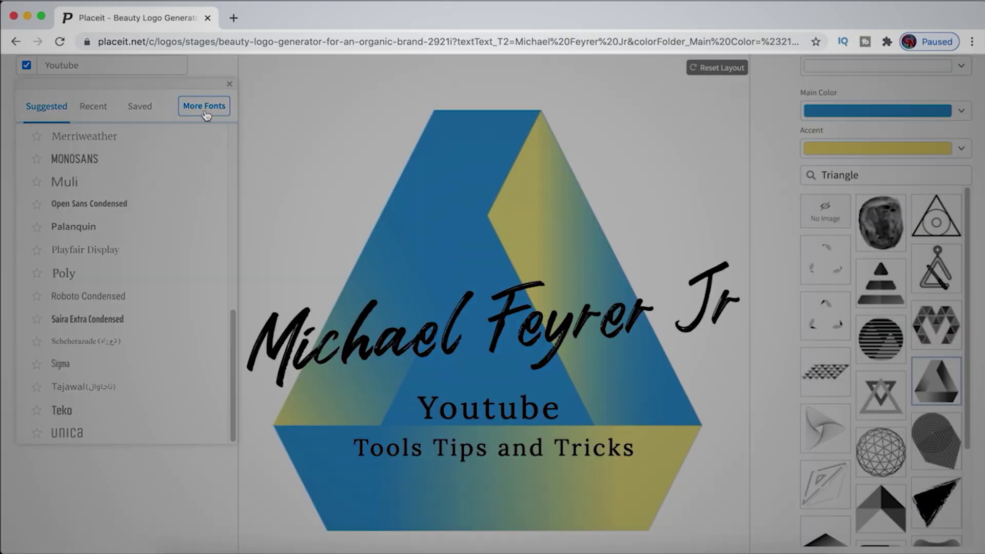
drag(846, 143, 847, 215)
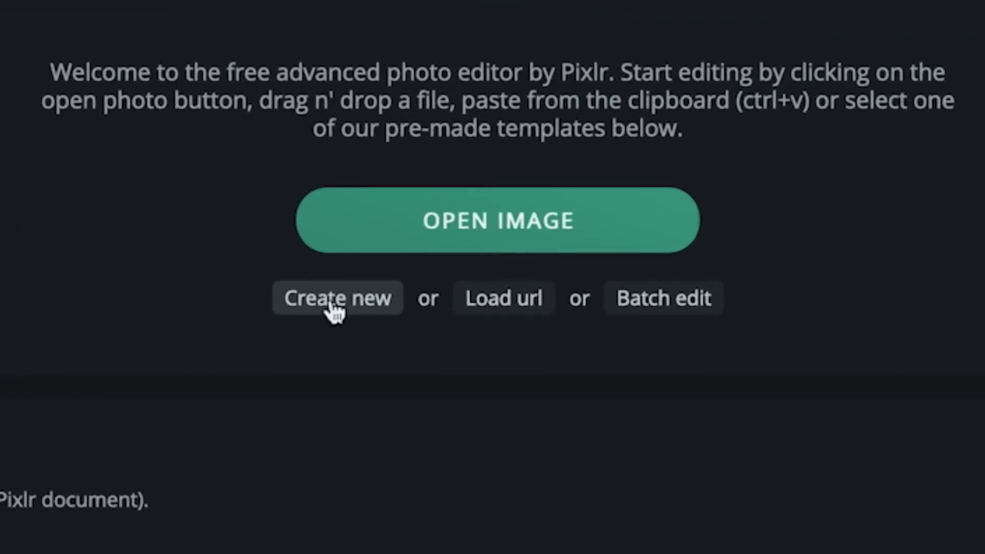
Step: Create a new Pixlr document named Room with the 1080p HD video preset at 1920 x 1080 px
click(335, 310)
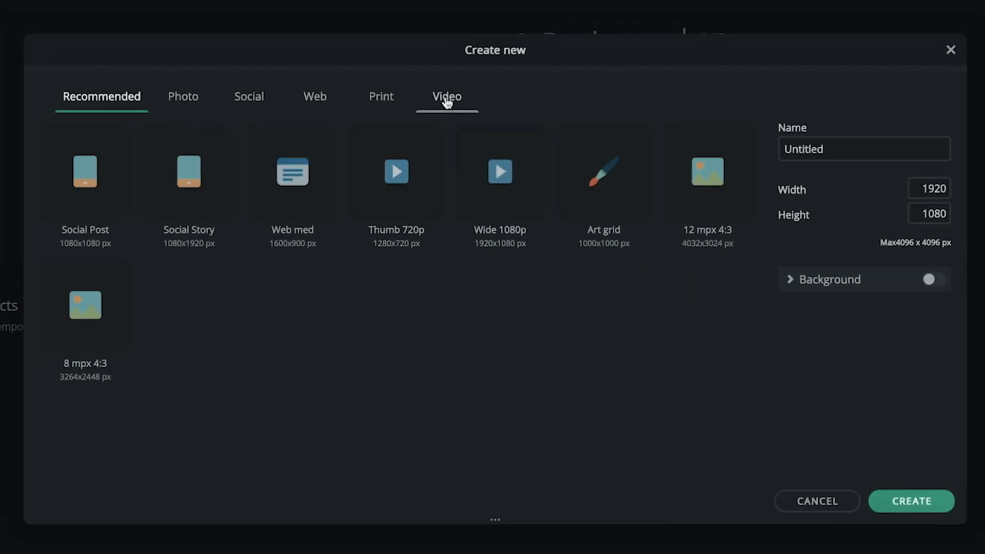
click(447, 100)
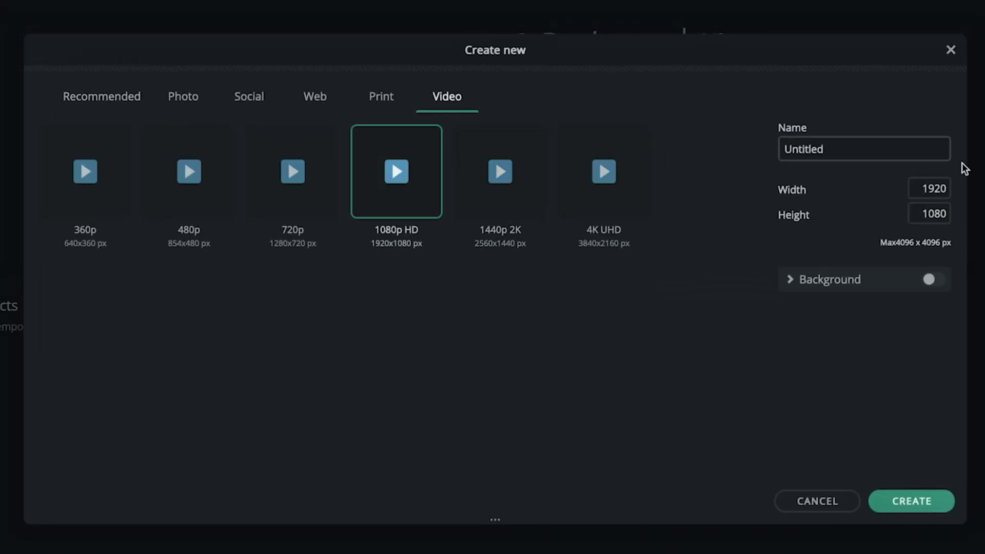
click(851, 148)
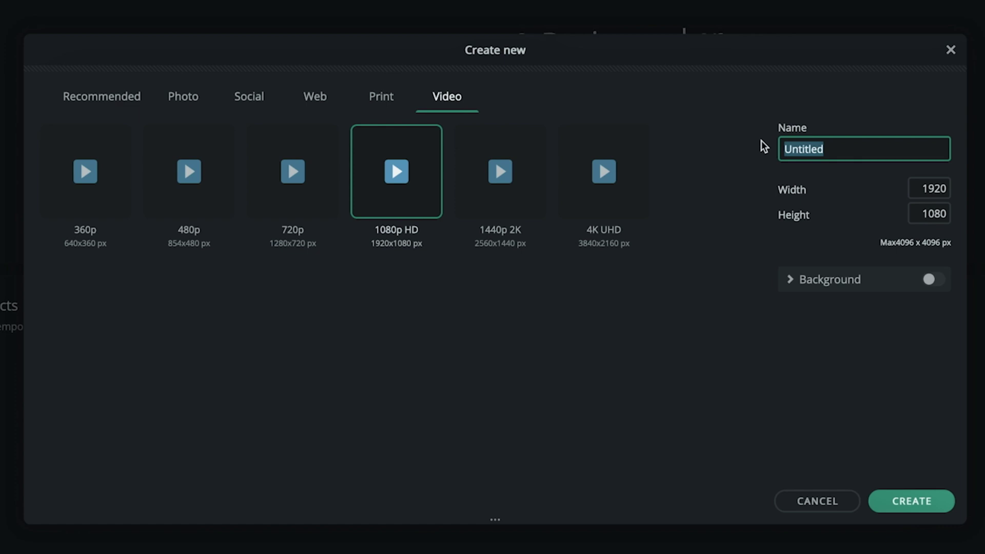
text(Room)
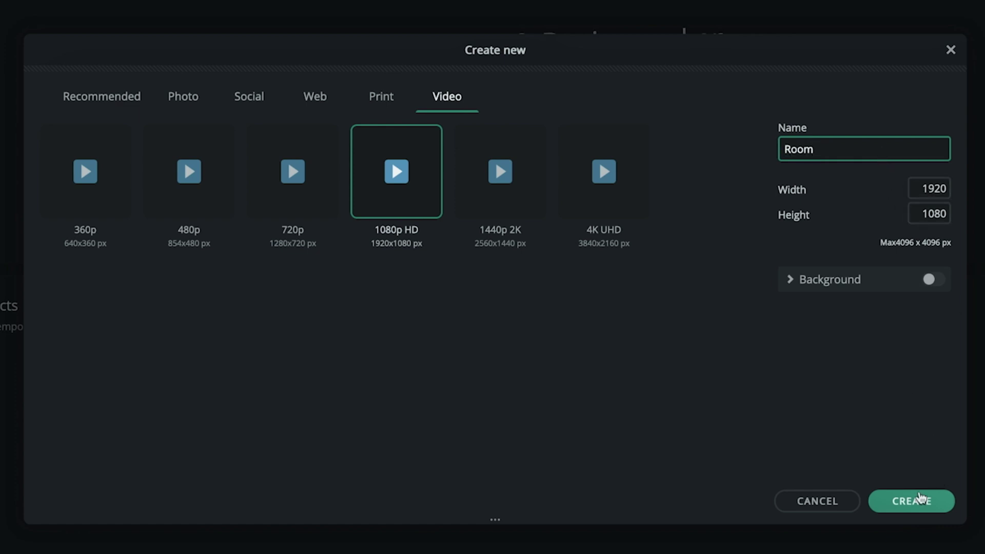
click(912, 507)
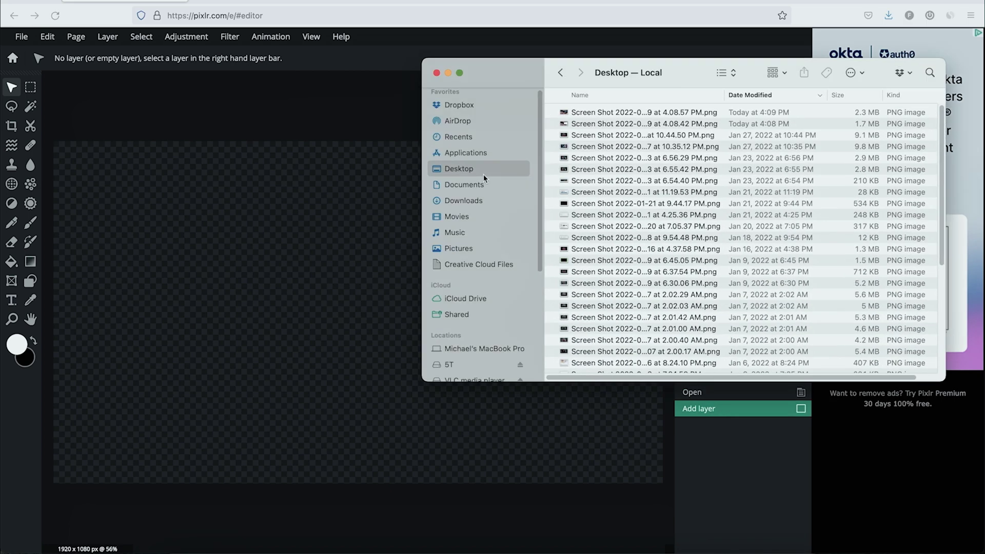
Step: Add Burkehill-Residence-43-1.jpeg from the Downloads folder to the Room document as an image layer
click(466, 199)
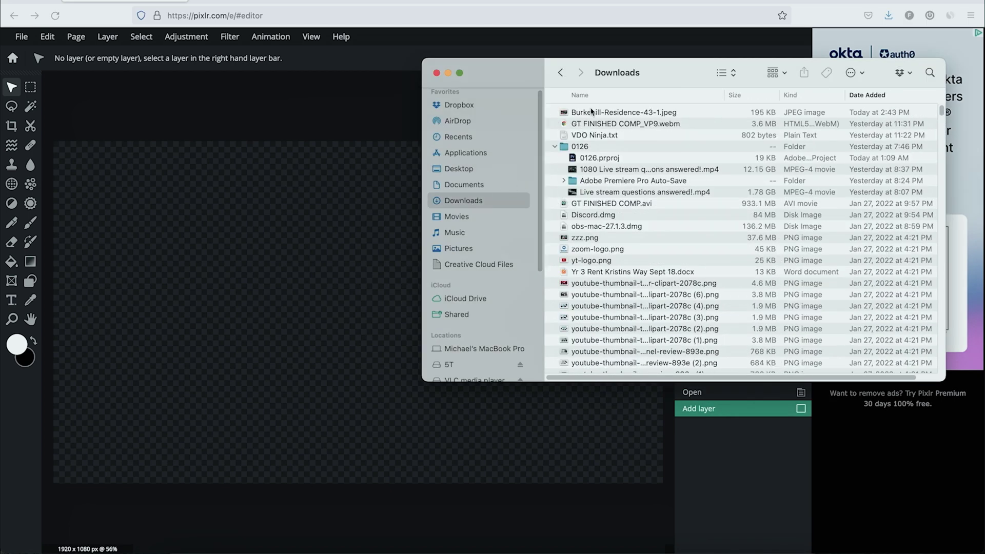
drag(591, 113, 271, 249)
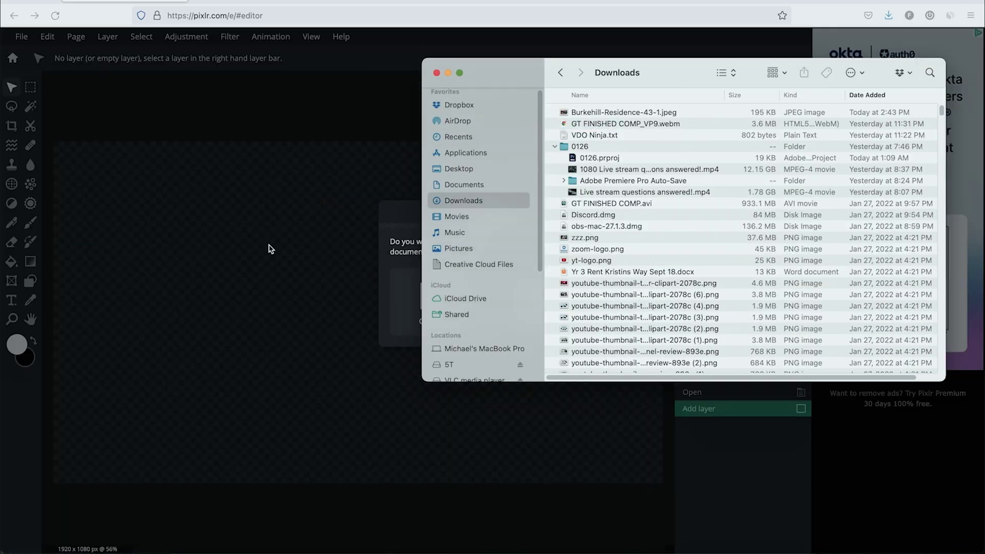
click(307, 312)
click(559, 298)
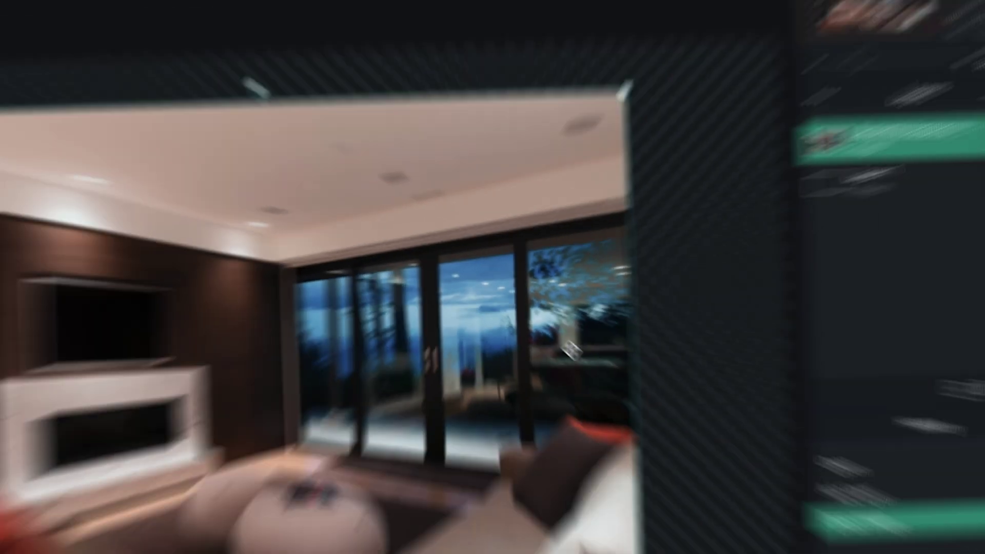
Step: Scale the room photo to 2324 x 1550 px and position it at X -404, Y -342 so it fills the canvas
drag(260, 253, 247, 254)
drag(211, 74, 110, 143)
key(ctrl+minus)
key(ctrl+plus)
drag(272, 257, 236, 252)
drag(600, 448, 604, 451)
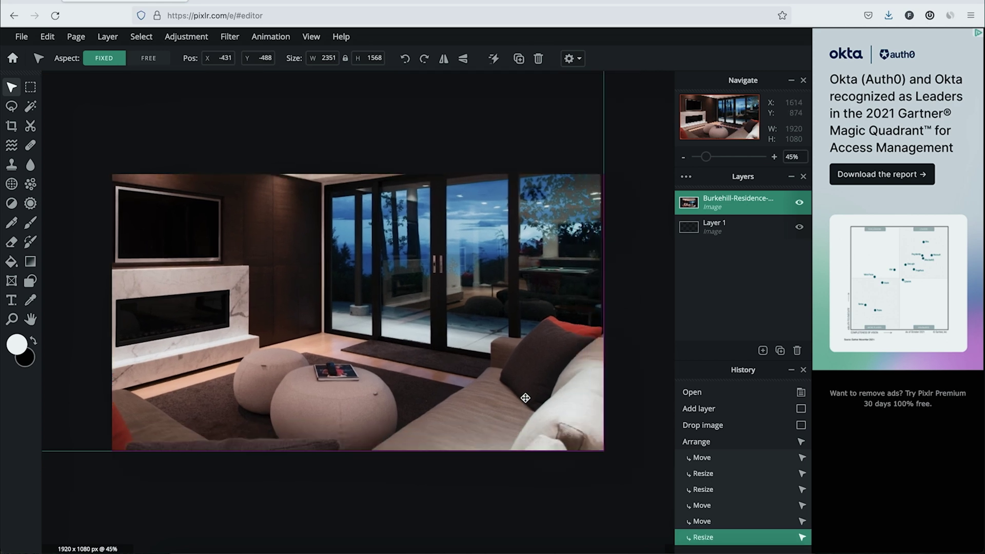
drag(525, 398, 304, 75)
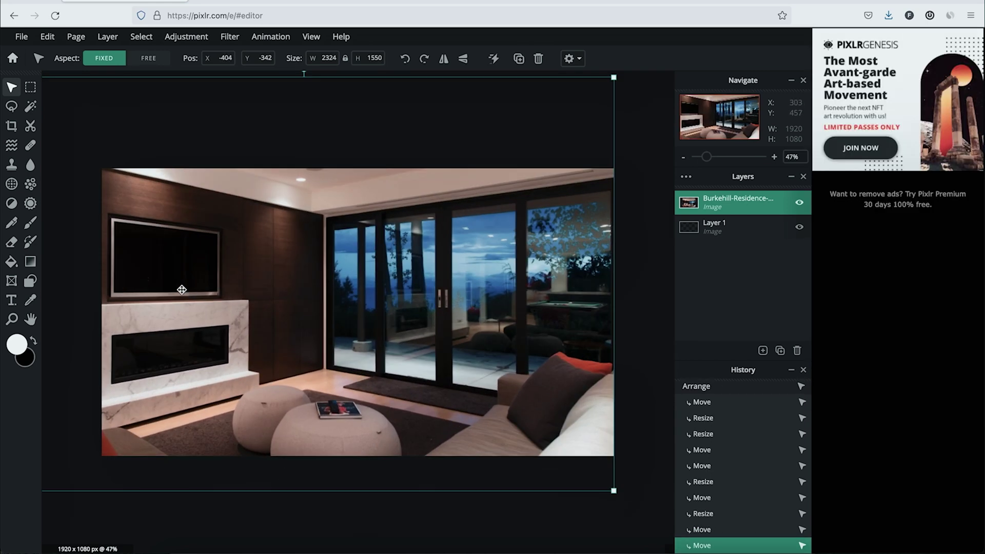
Step: Select the wall TV, including its dark surround, with a closed four-corner polygonal lasso outline on the room photo
key(ctrl+plus)
key(ctrl+plus)
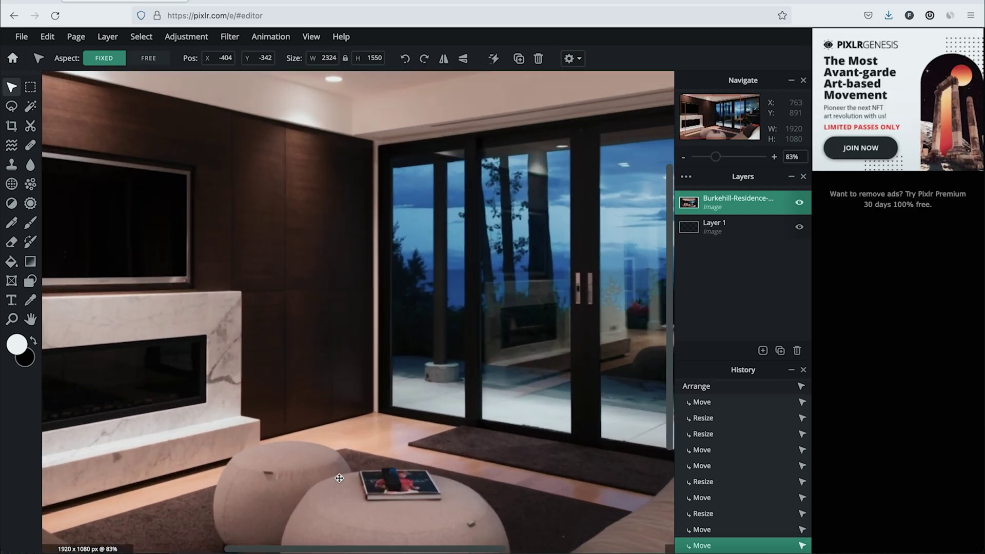
scroll(339, 479, left, 5)
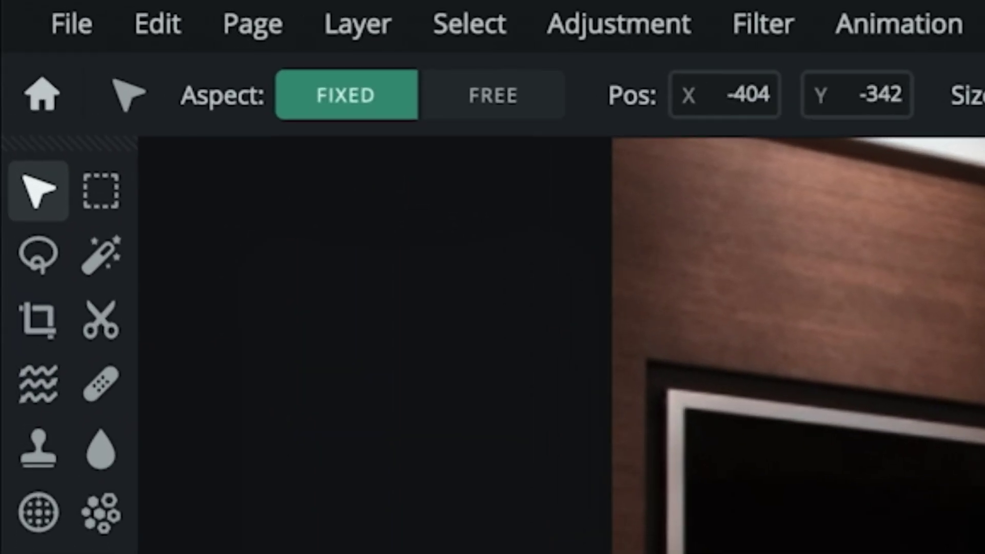
click(41, 257)
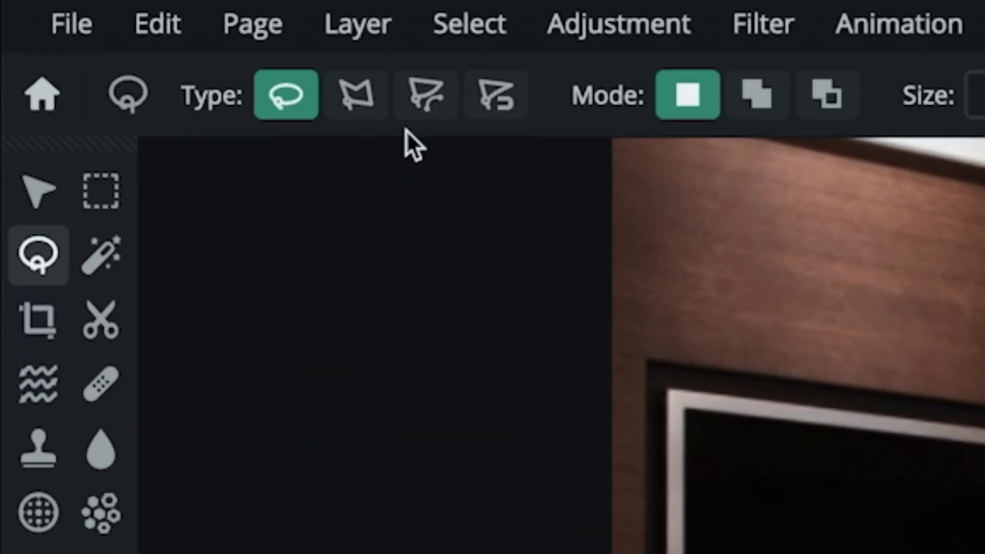
click(359, 98)
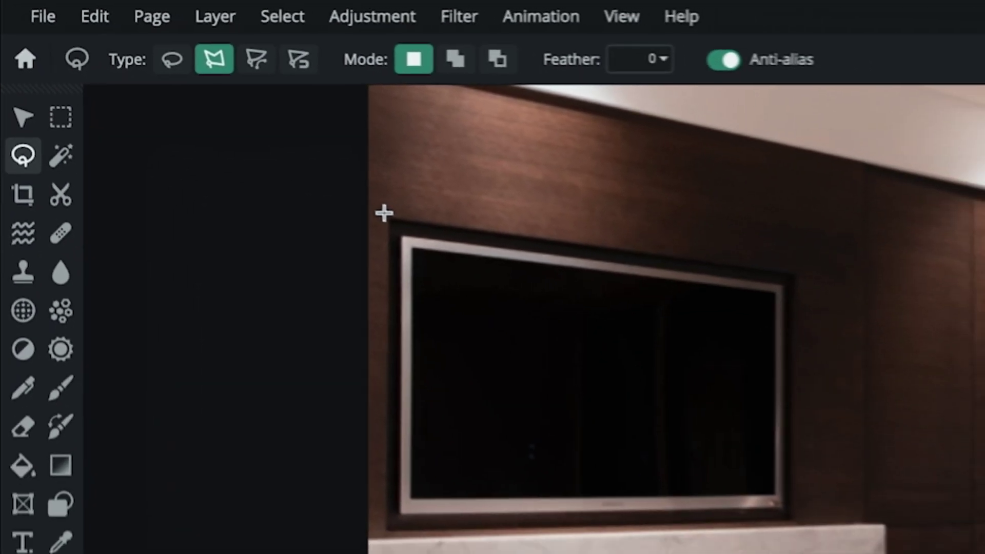
click(384, 216)
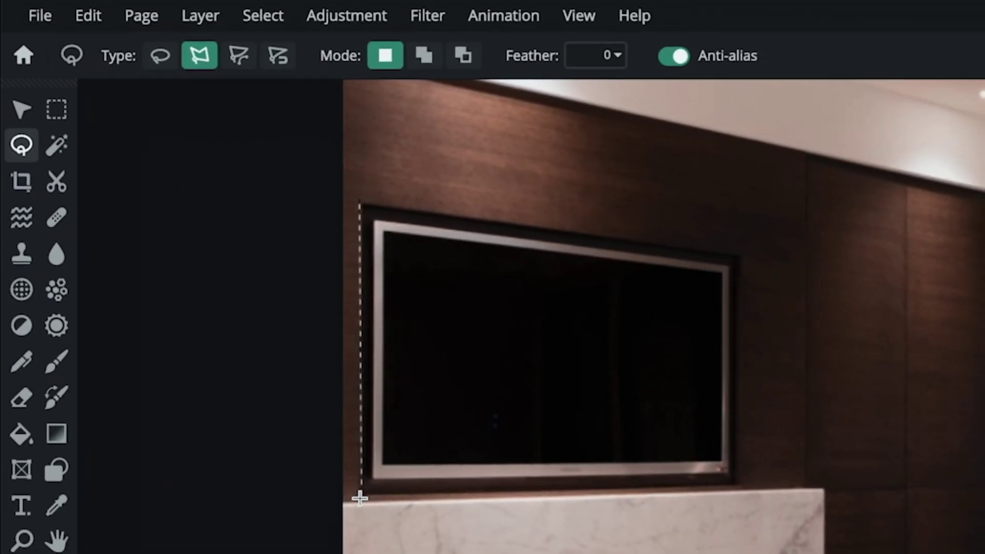
click(383, 533)
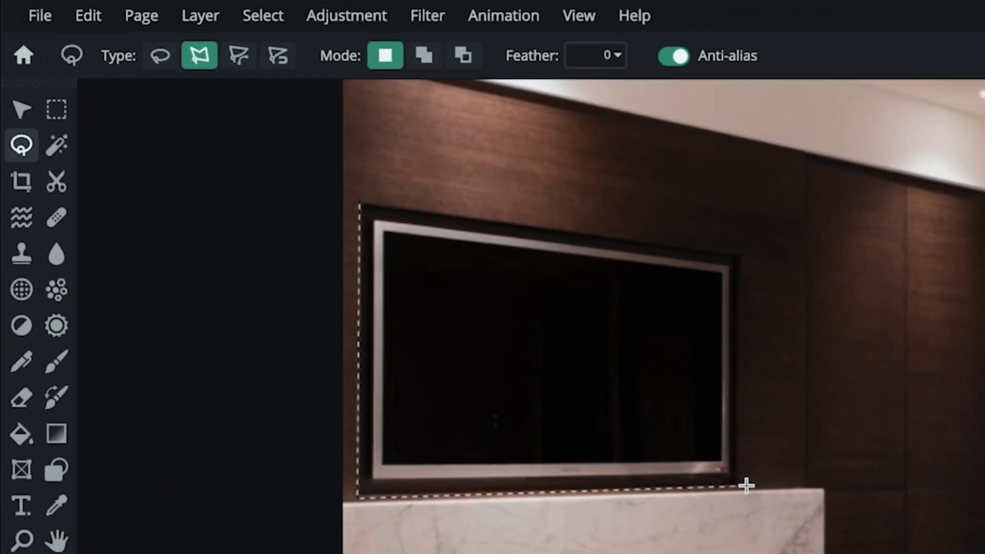
click(747, 485)
click(744, 250)
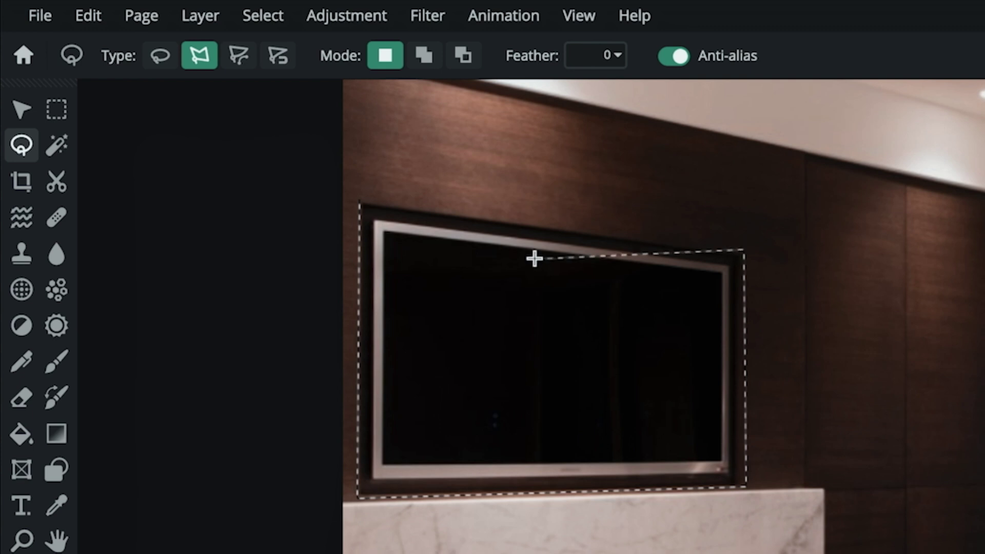
click(359, 198)
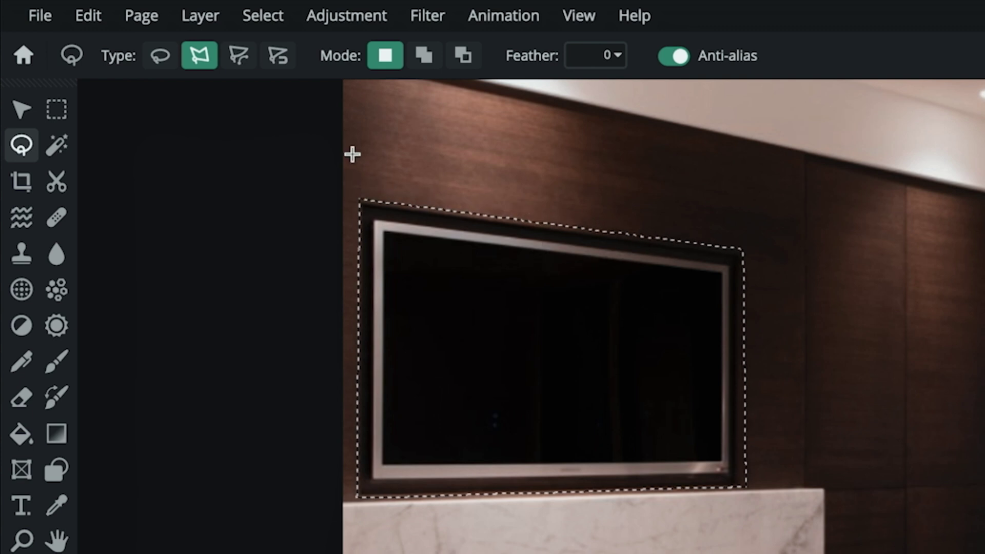
Step: Copy the selected TV area and paste it as a separate layer
click(97, 20)
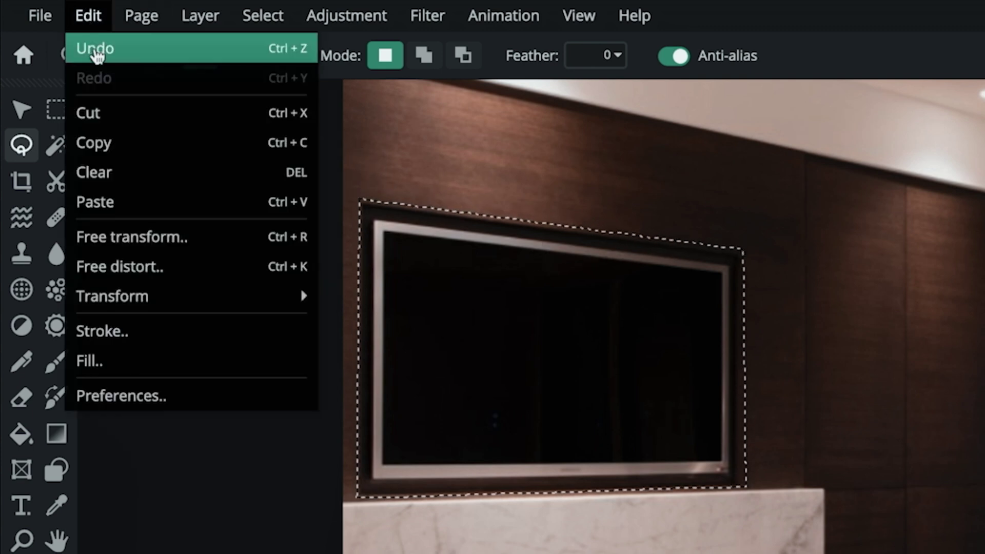
click(105, 146)
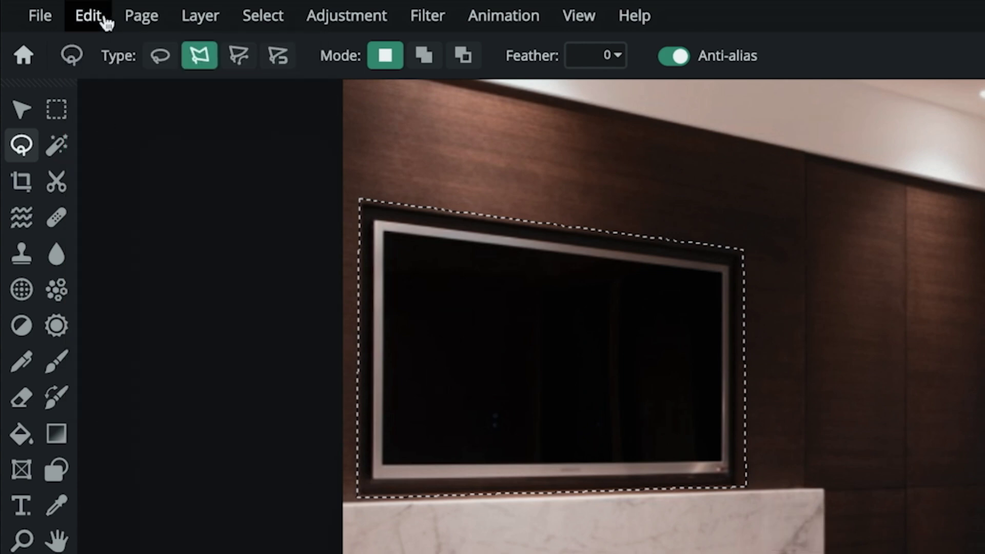
click(103, 18)
click(105, 201)
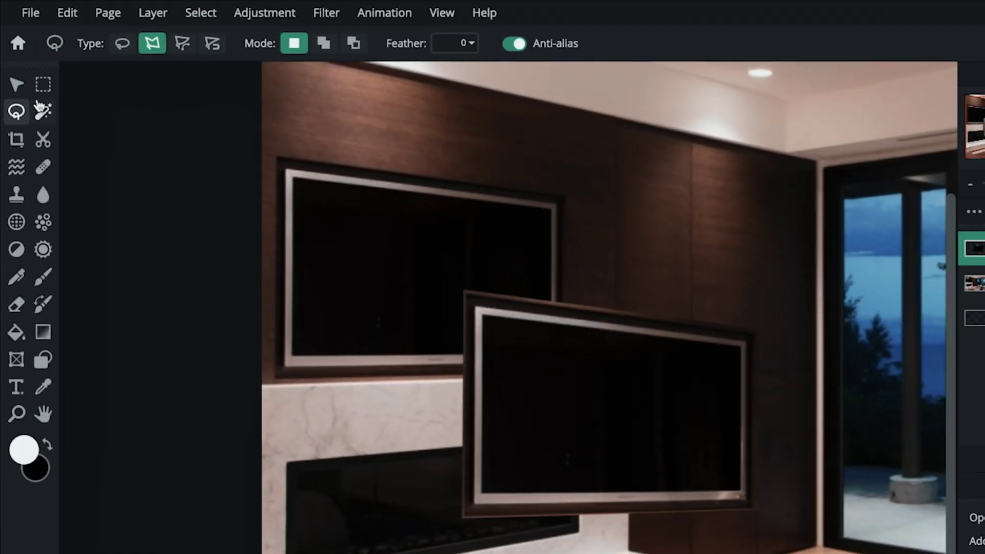
Step: Move the pasted TV over the original and enlarge it to 634 x 488 px at X 8, Y 14
click(17, 84)
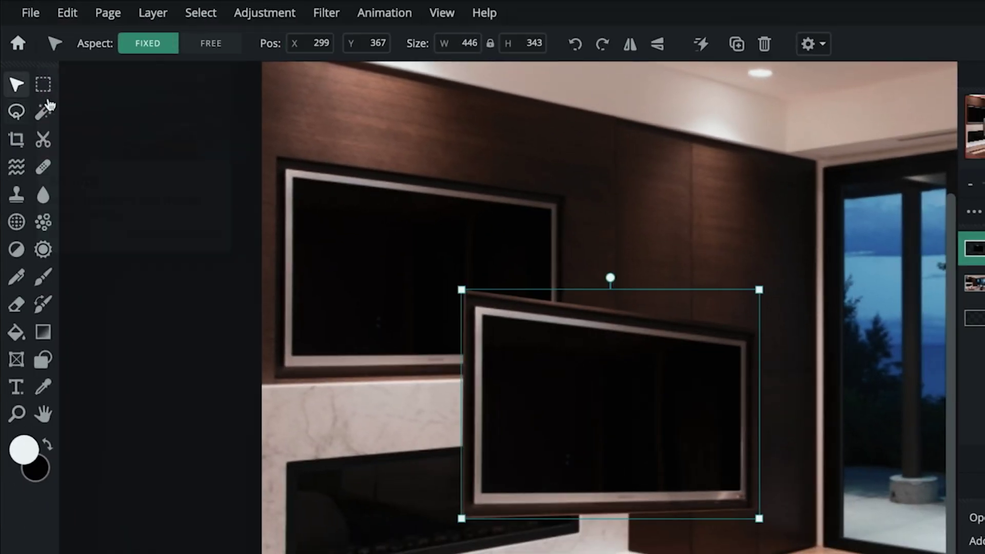
drag(579, 415, 388, 282)
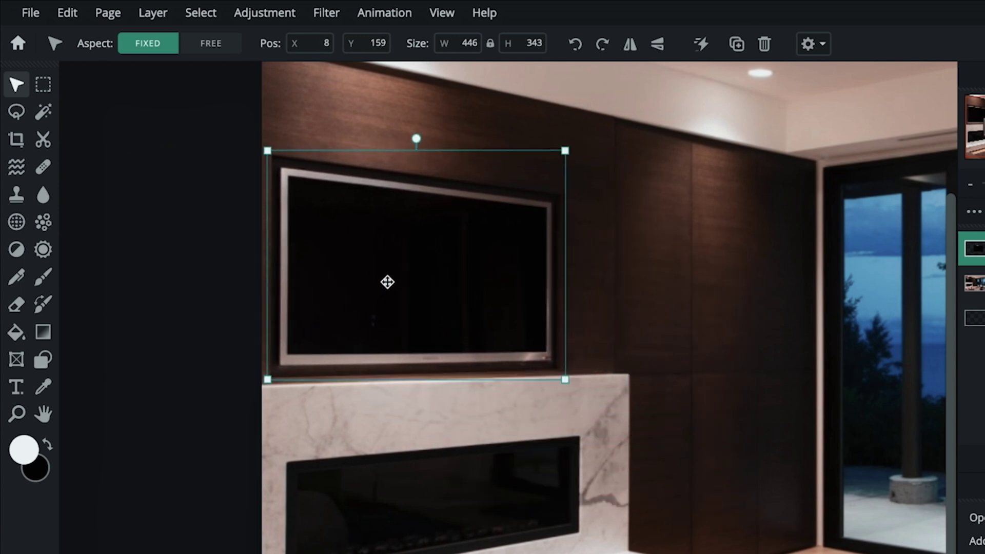
drag(568, 150, 694, 121)
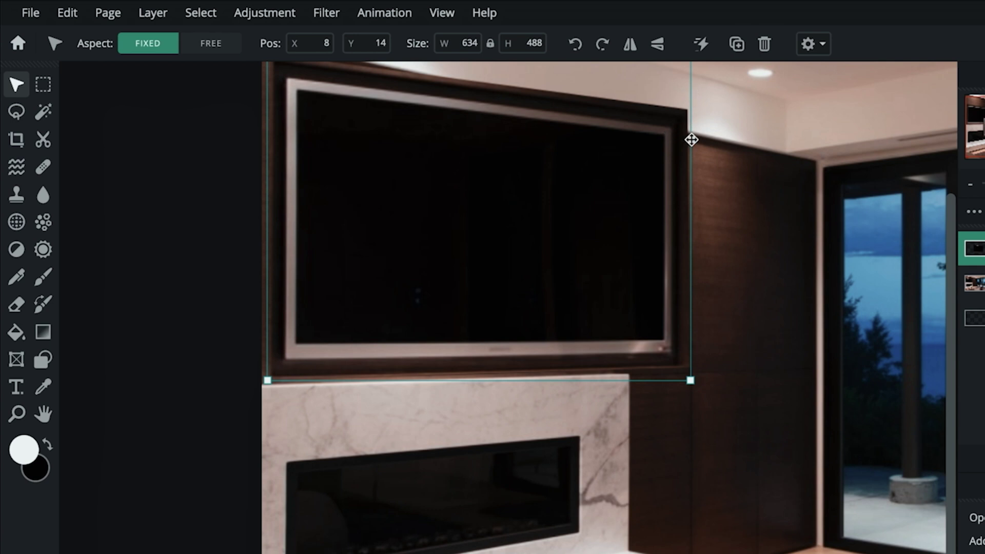
scroll(666, 315, down, 1)
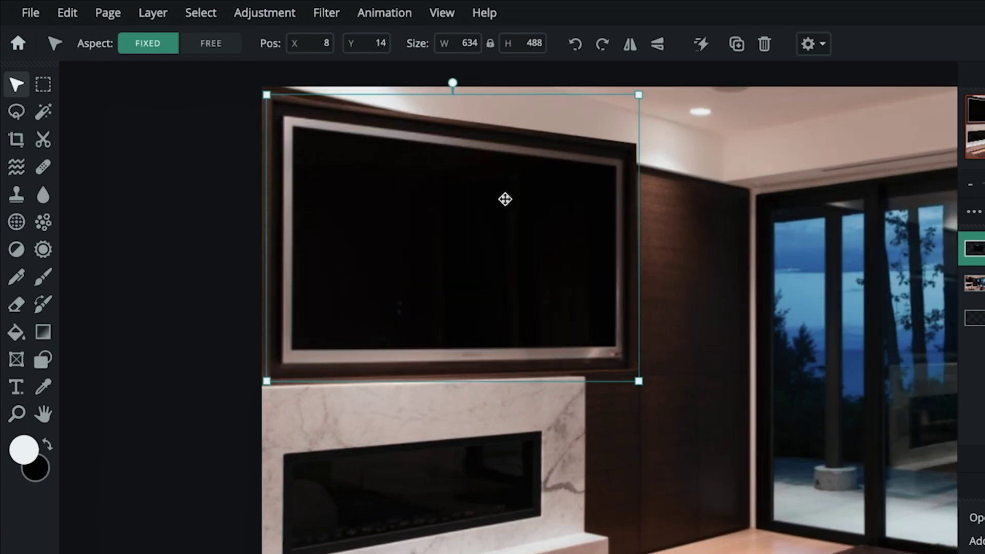
Step: Free-distort the pasted TV to corners left top 6 x 5, right top 546 x 41, left bottom 8 x 502, right bottom 547 x 501, and apply
click(67, 13)
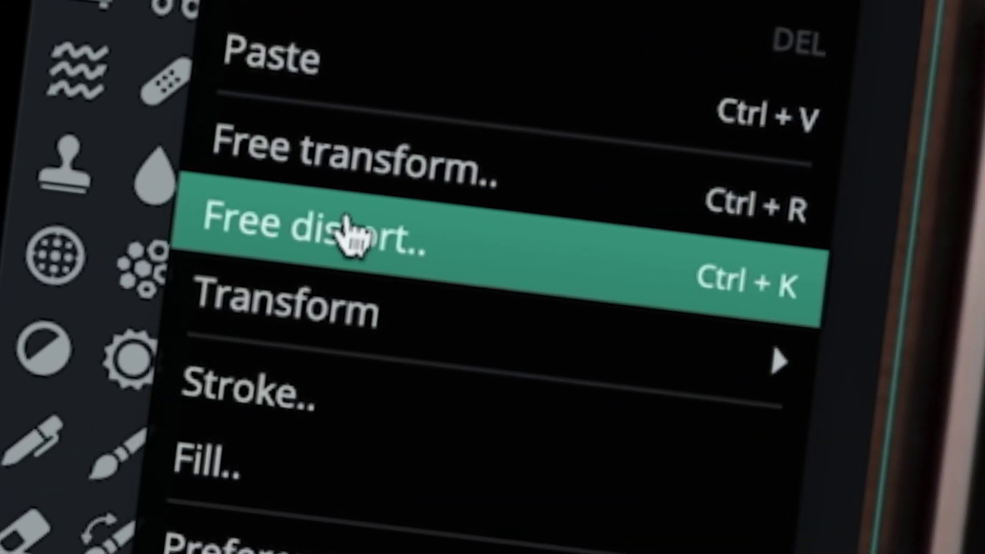
click(97, 207)
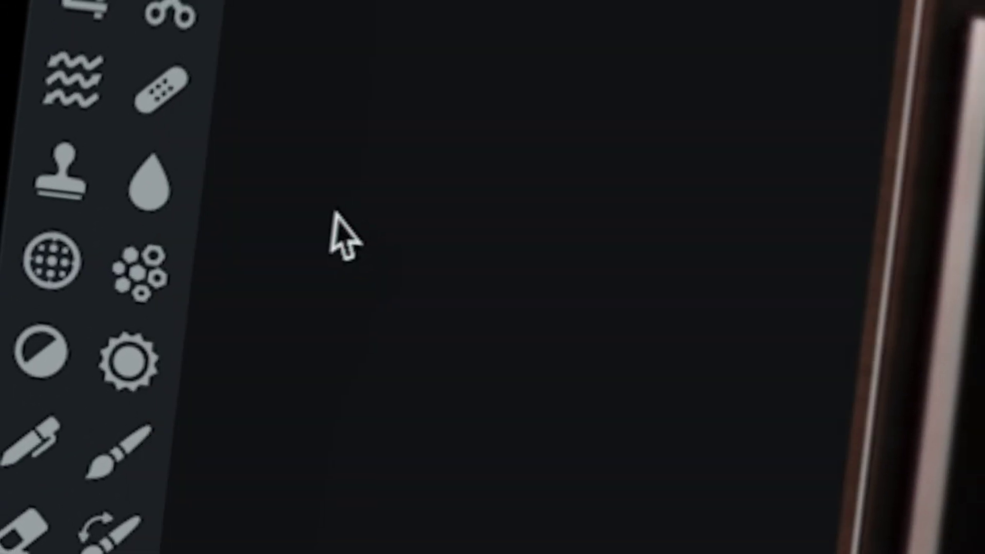
drag(638, 95, 638, 127)
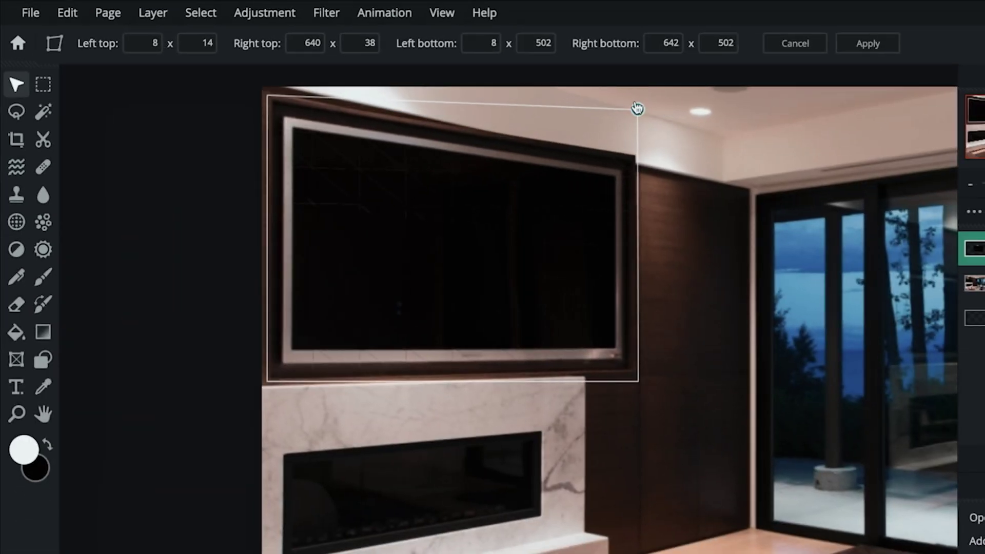
drag(267, 96, 265, 91)
drag(638, 126, 638, 132)
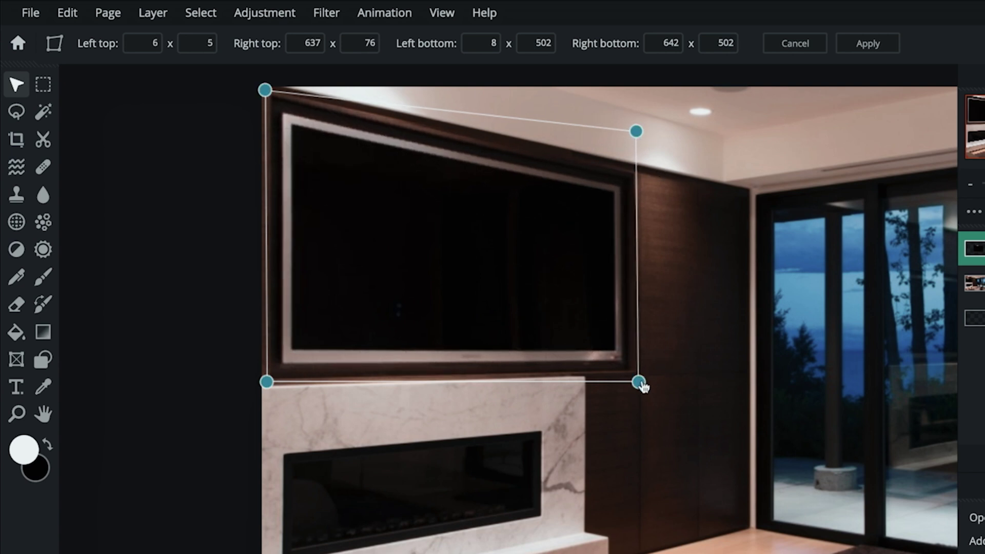
drag(640, 383, 598, 382)
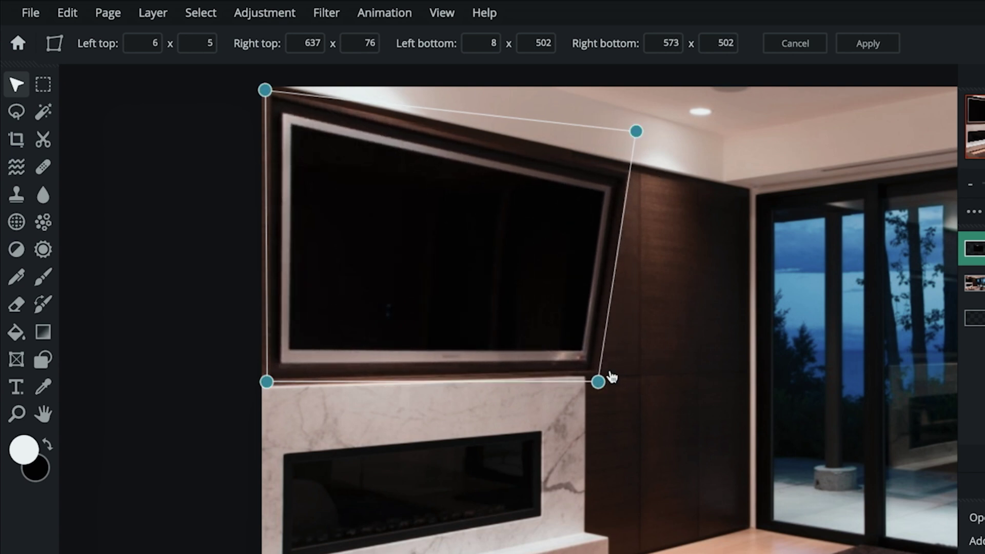
drag(637, 133, 597, 119)
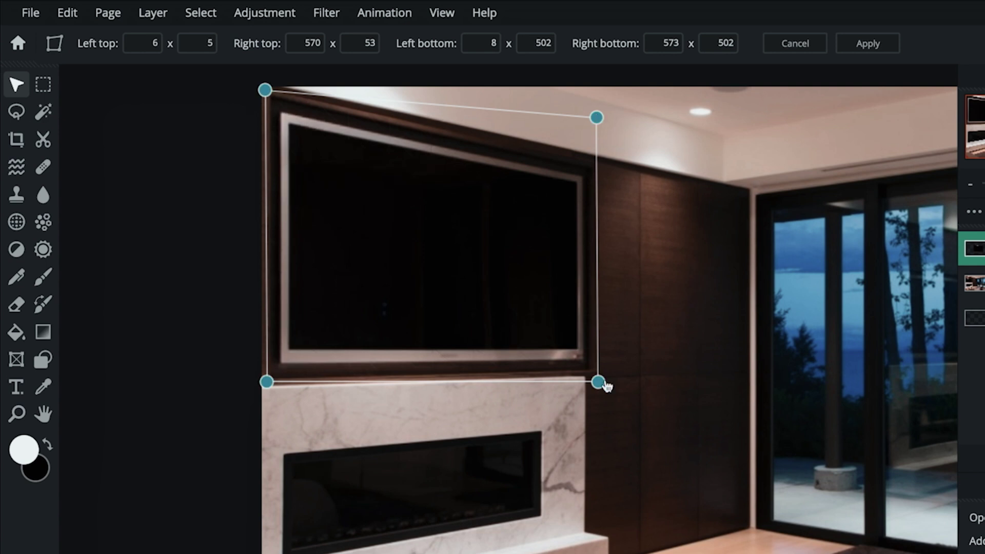
drag(599, 386, 584, 384)
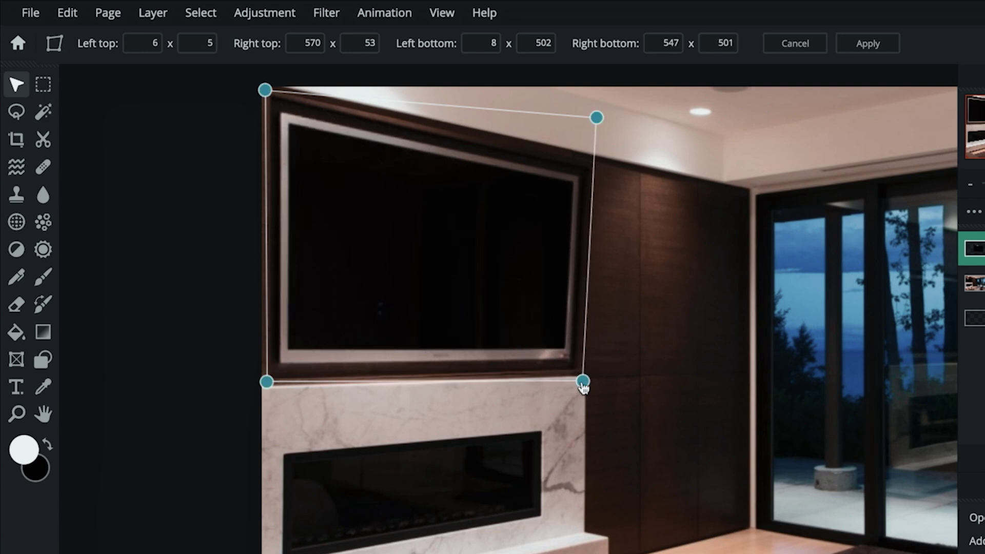
mouse_move(597, 118)
mouse_down()
mouse_move(573, 115)
mouse_move(583, 111)
mouse_up()
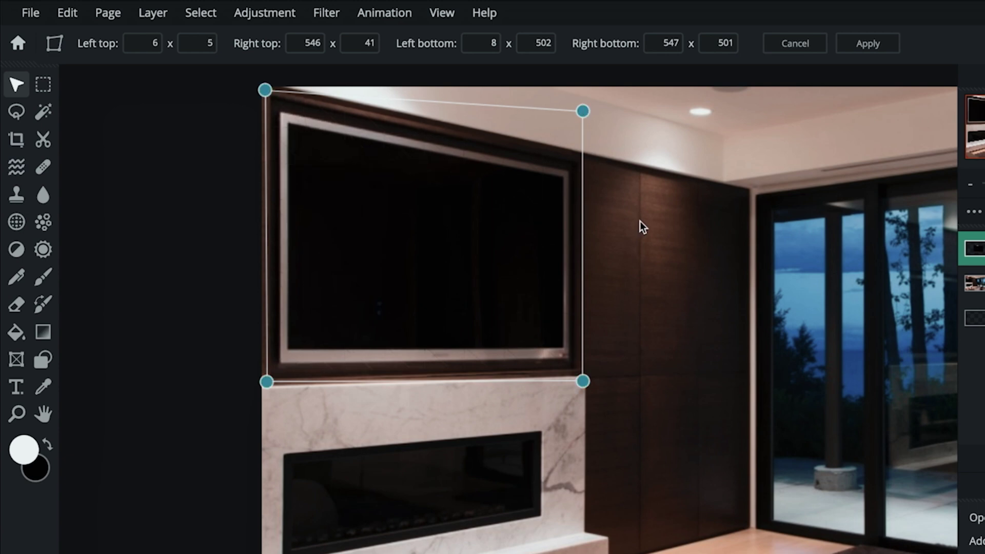
key(Return)
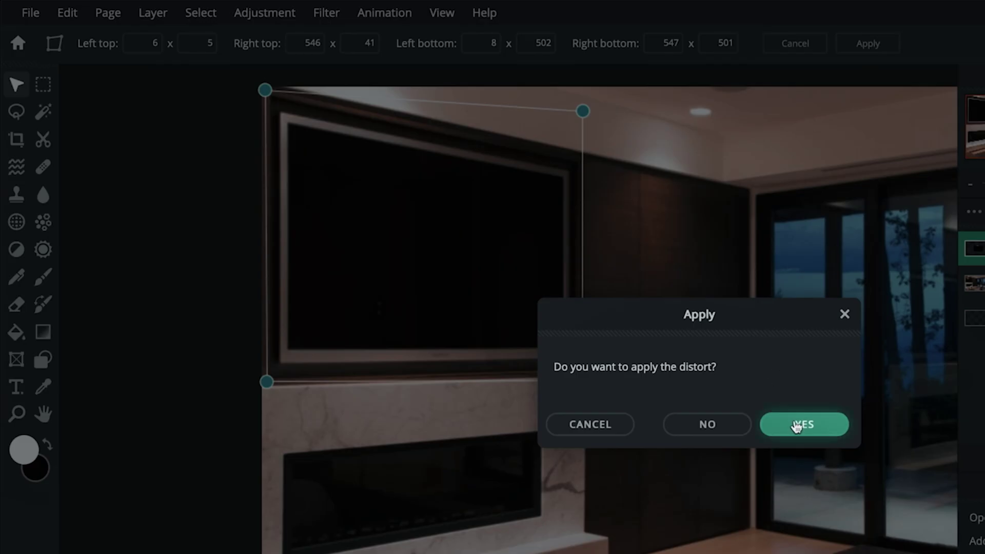
click(796, 424)
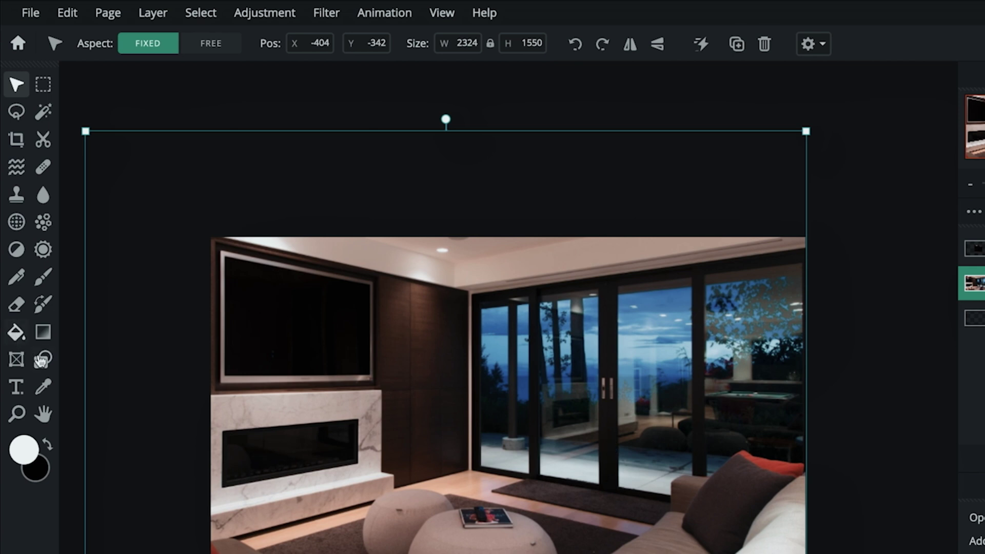
Step: Draw a long, narrow rounded-rectangle shape with gray fill and radius 50 across the upper part of the glass doors
click(44, 362)
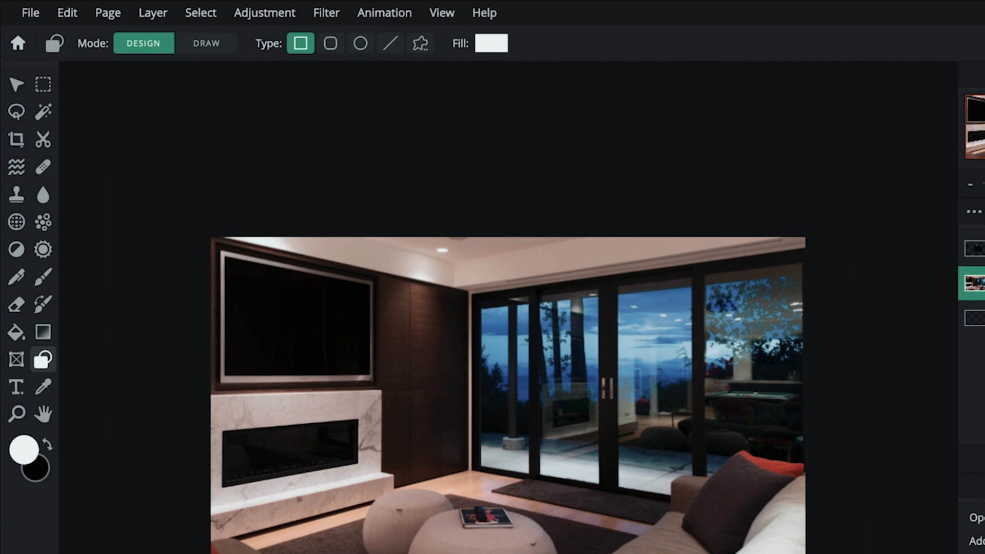
click(500, 51)
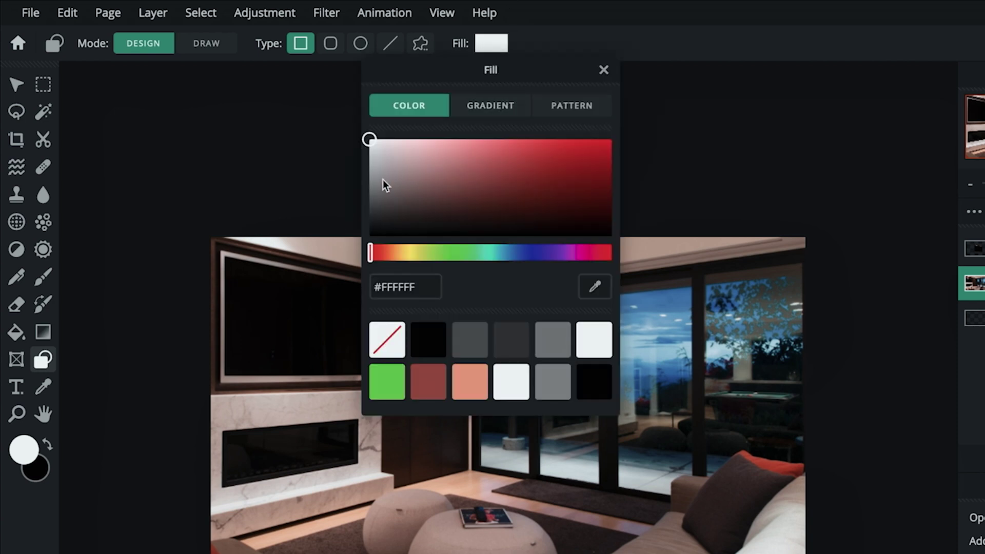
drag(385, 187, 347, 200)
click(347, 198)
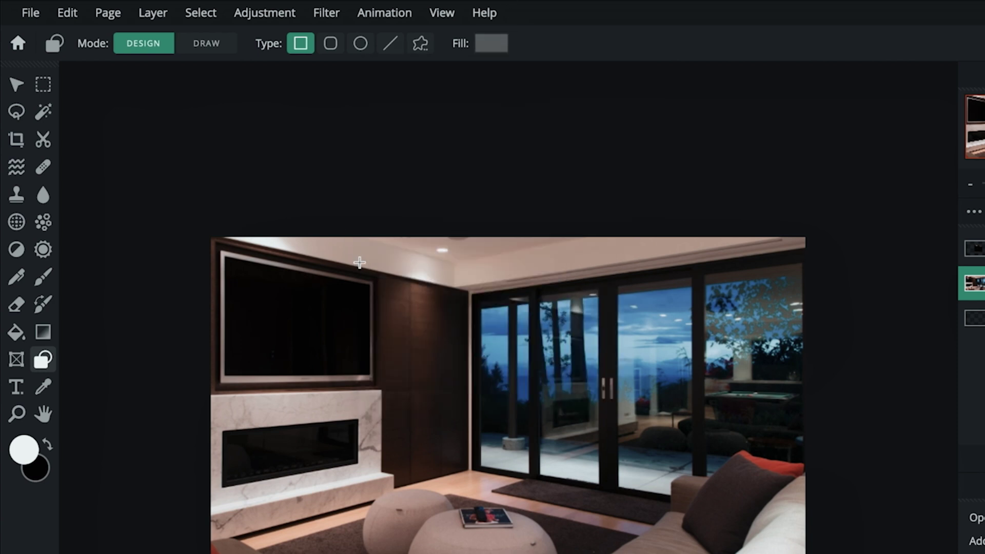
click(330, 43)
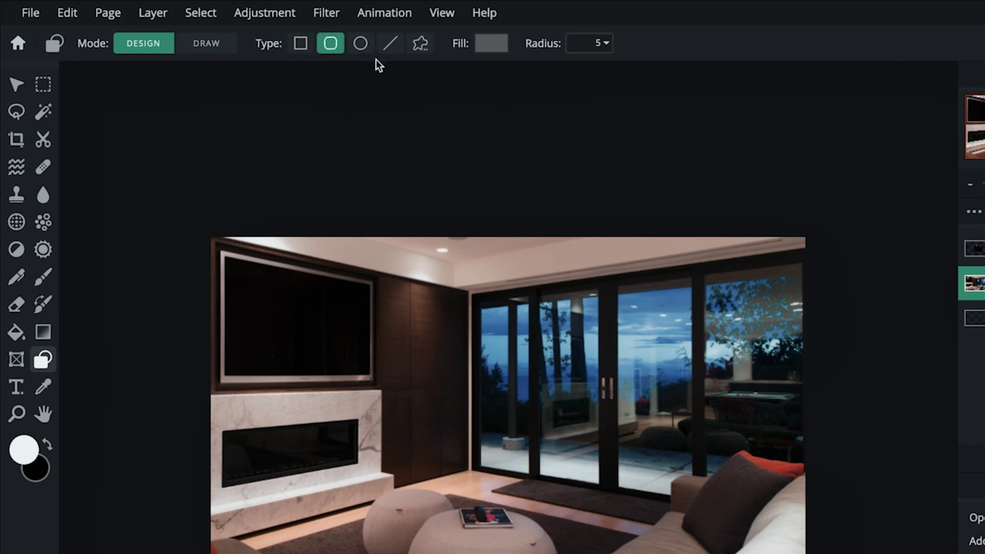
click(606, 43)
drag(483, 67, 539, 82)
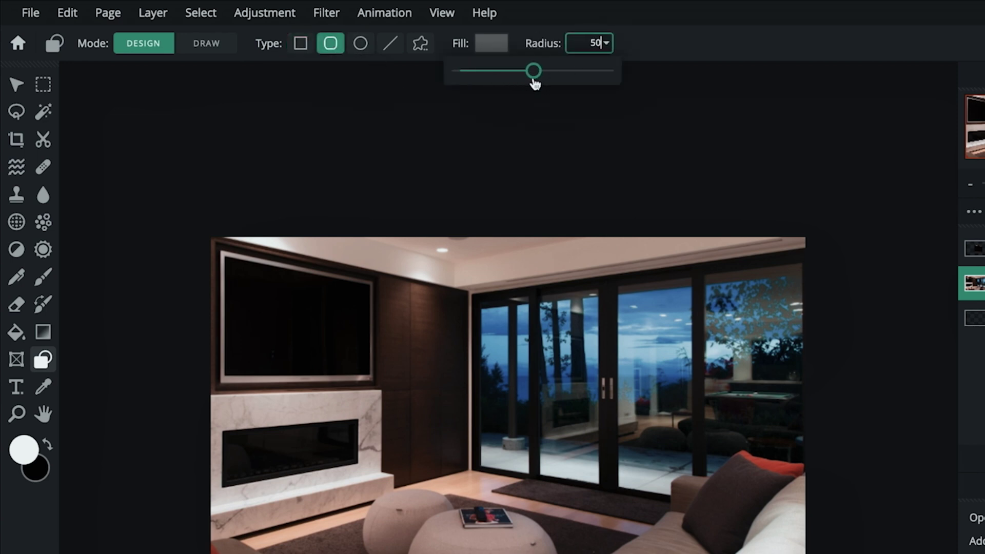
click(457, 284)
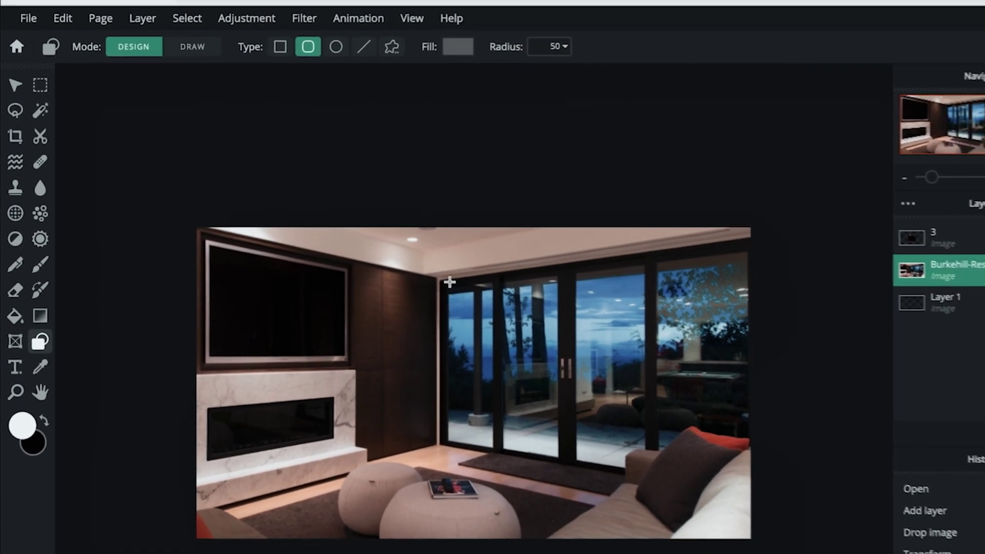
drag(464, 287, 674, 313)
drag(501, 257, 564, 250)
Step: Rotate the gray bar counterclockwise and move it up to follow the slanted top frame of the glass doors
scroll(510, 280, up, 5)
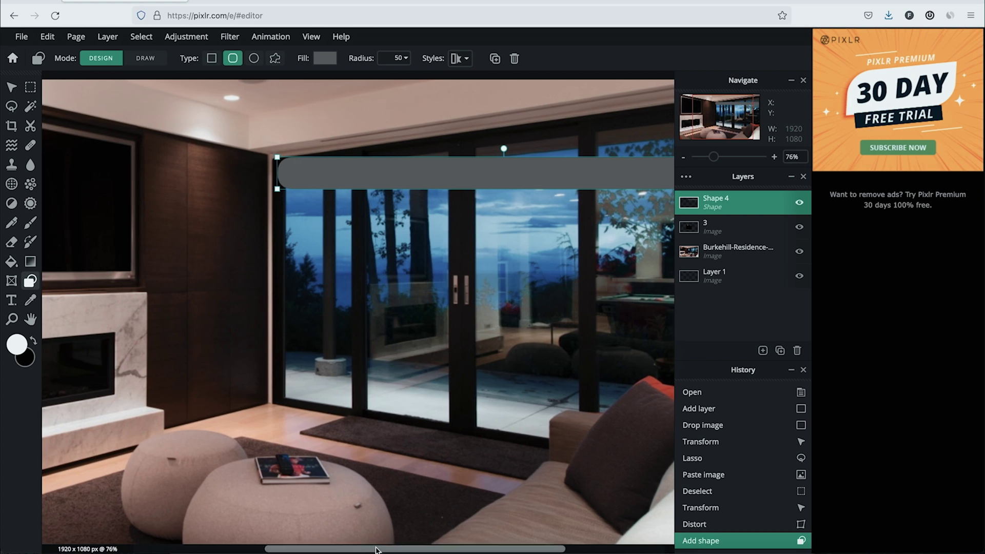
drag(362, 542, 425, 543)
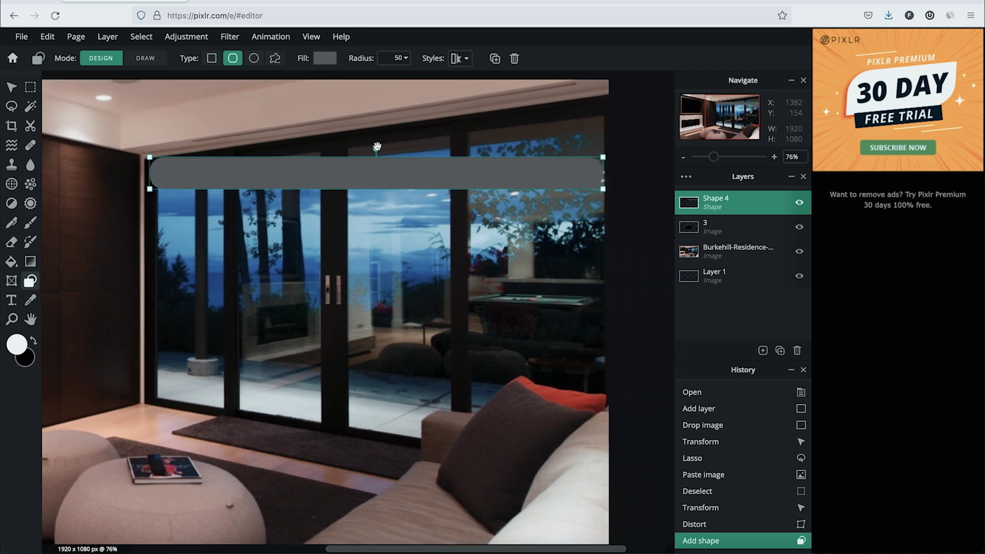
drag(377, 147, 372, 112)
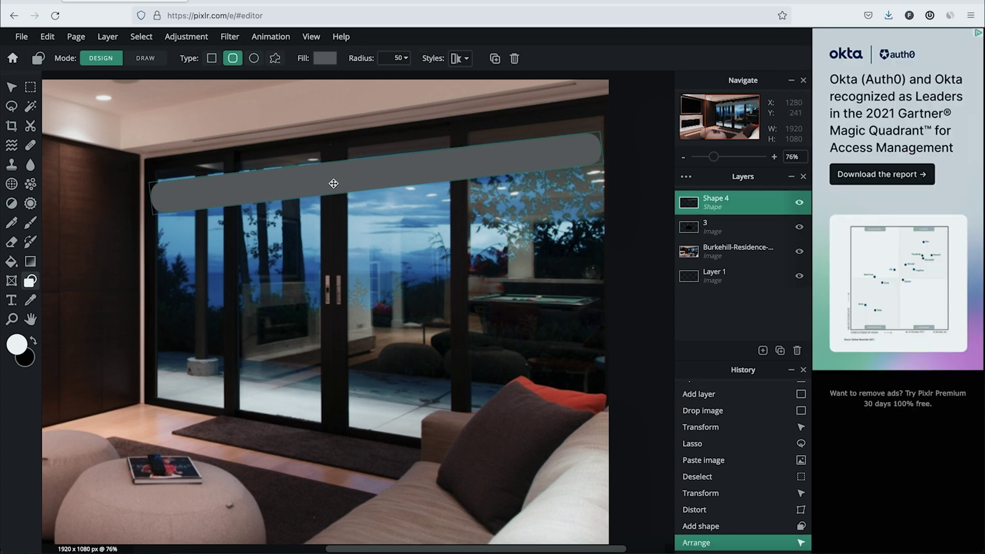
drag(330, 182, 333, 158)
drag(372, 124, 370, 92)
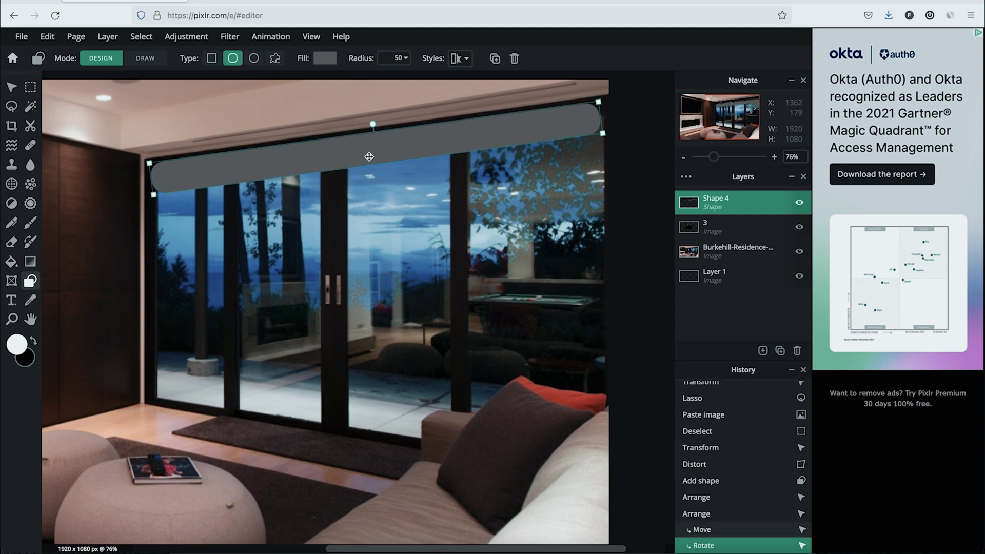
Step: Nudge the gray bar slightly upward along the door frame and rasterize its shape layer
key(Up)
key(Up)
key(Up)
key(Up)
key(Up)
key(Up)
key(Up)
key(Up)
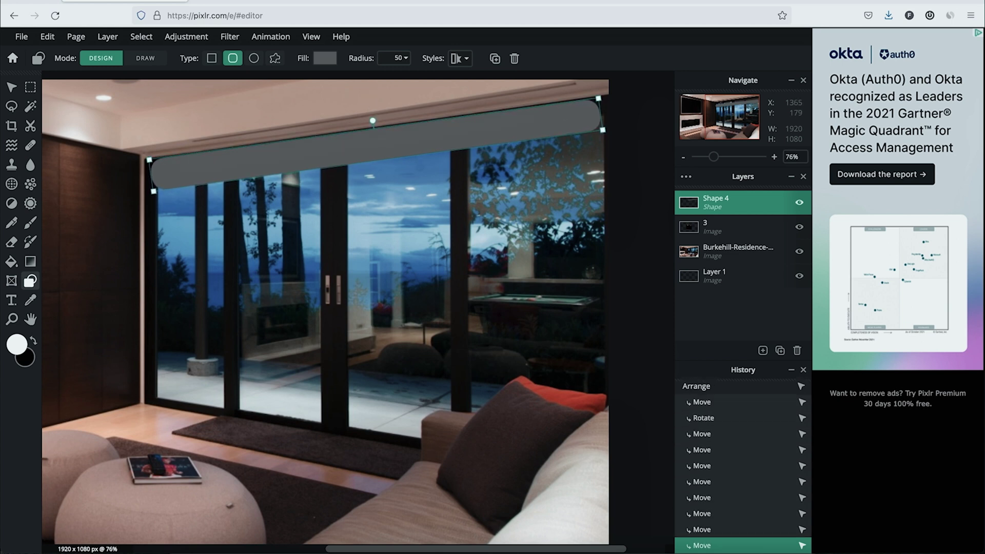
click(107, 37)
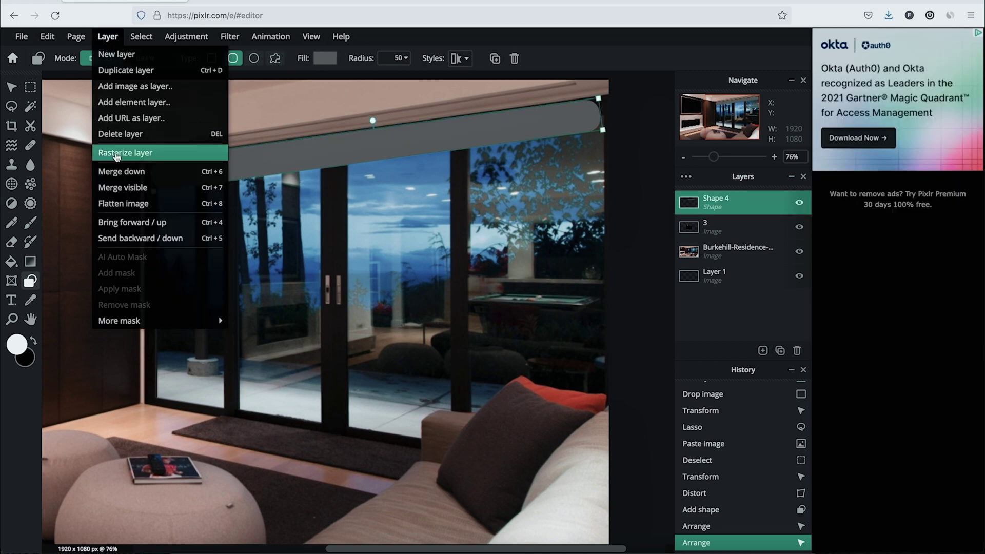
click(117, 157)
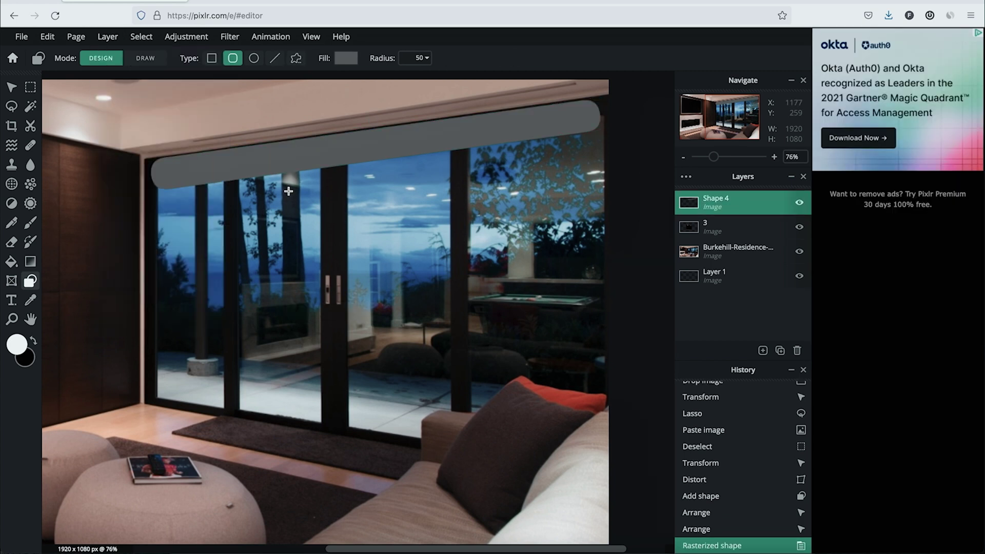
Step: Free-transform the gray bar to a flatter 1046 x 137 px at left 855, top 46, and apply the transform
click(47, 36)
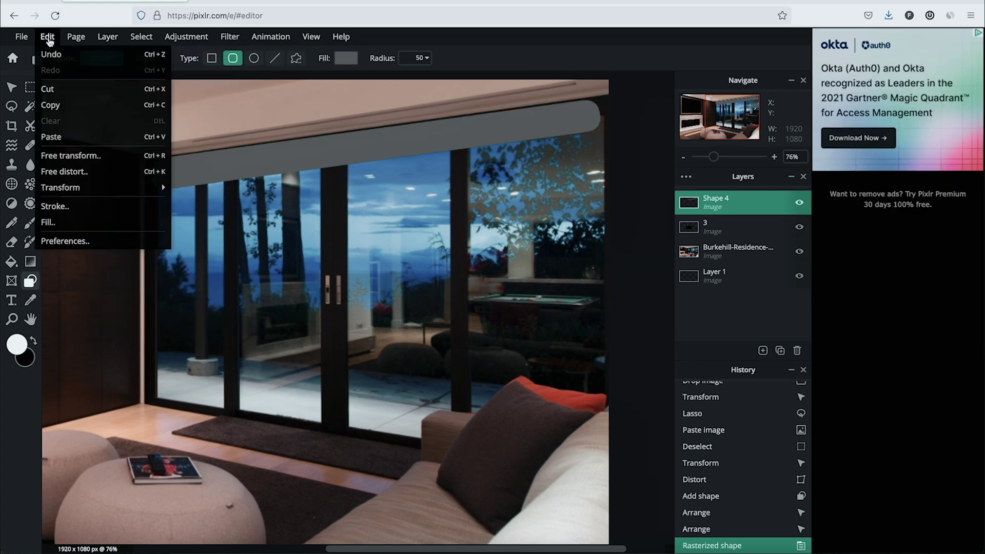
click(77, 156)
drag(377, 190, 379, 159)
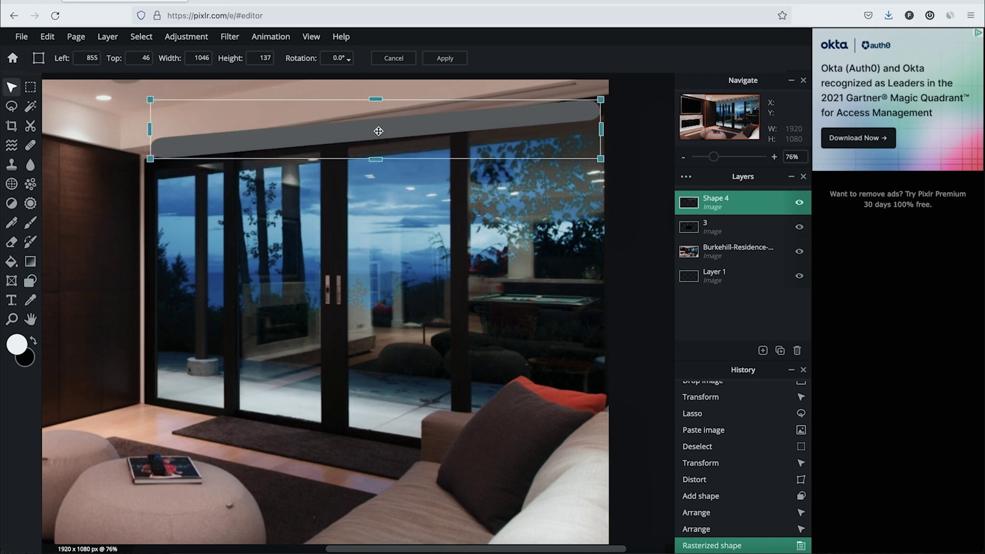
click(76, 38)
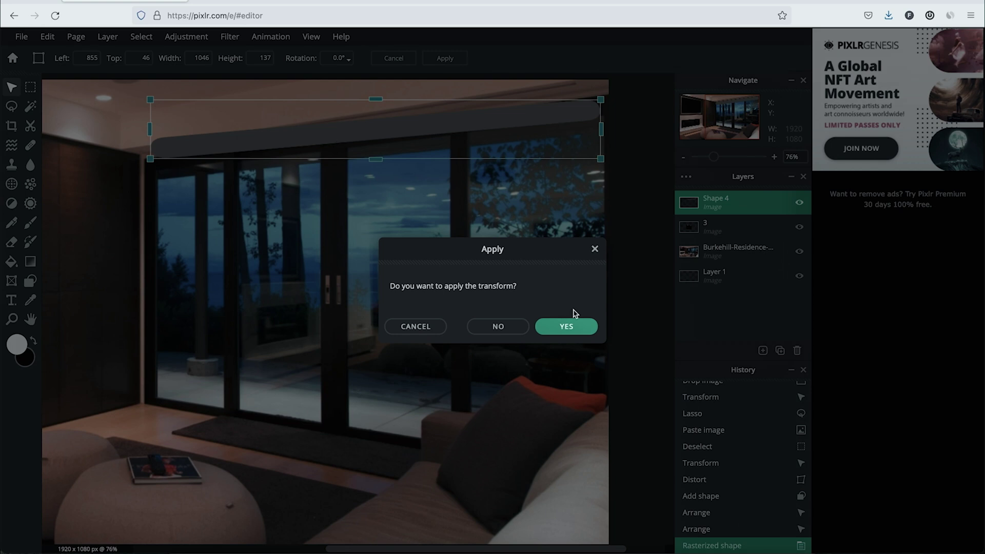
click(571, 326)
Step: Rotate the bar to match the slanted door frame, enlarge it to 1061 x 139 px and align it along the doors' upper edge
drag(376, 88, 367, 73)
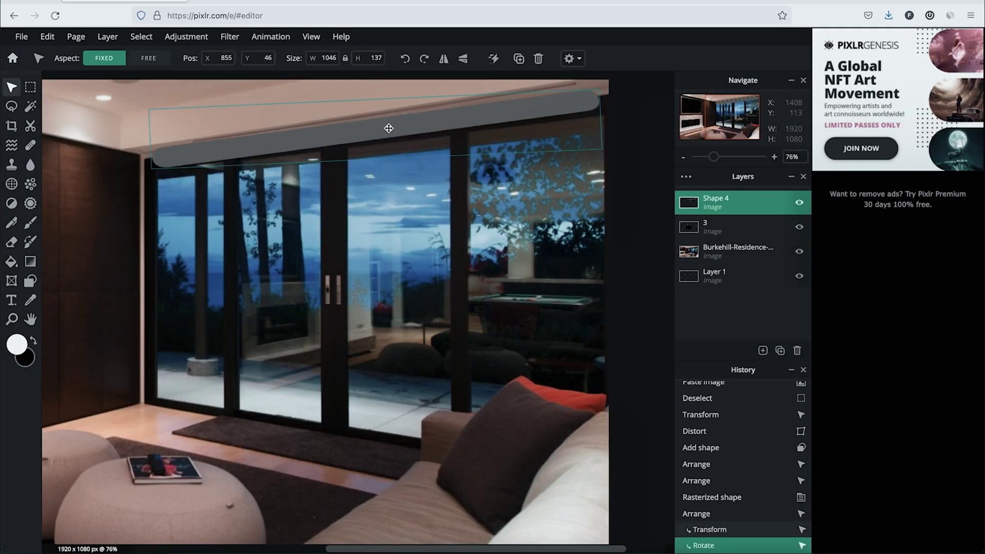
drag(389, 129, 395, 137)
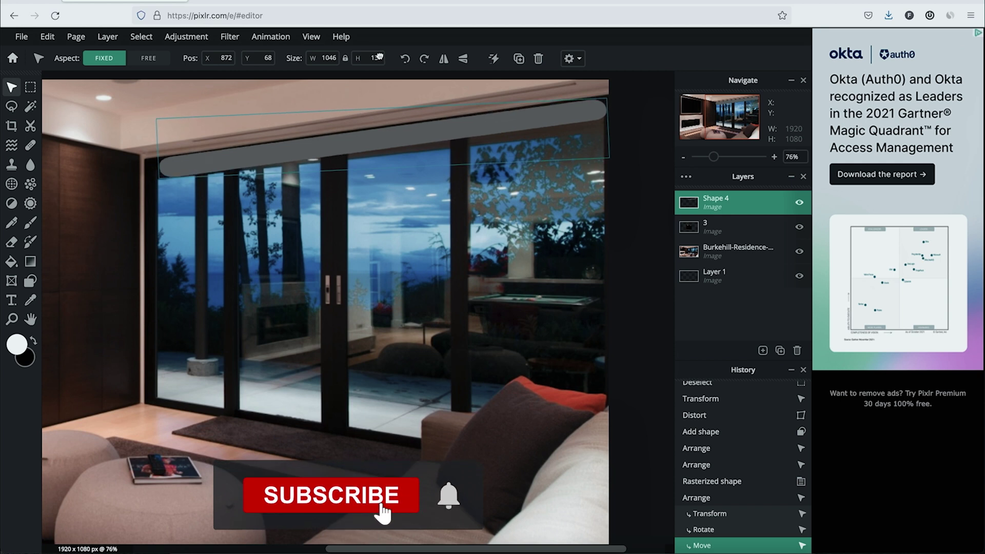
drag(379, 58, 383, 77)
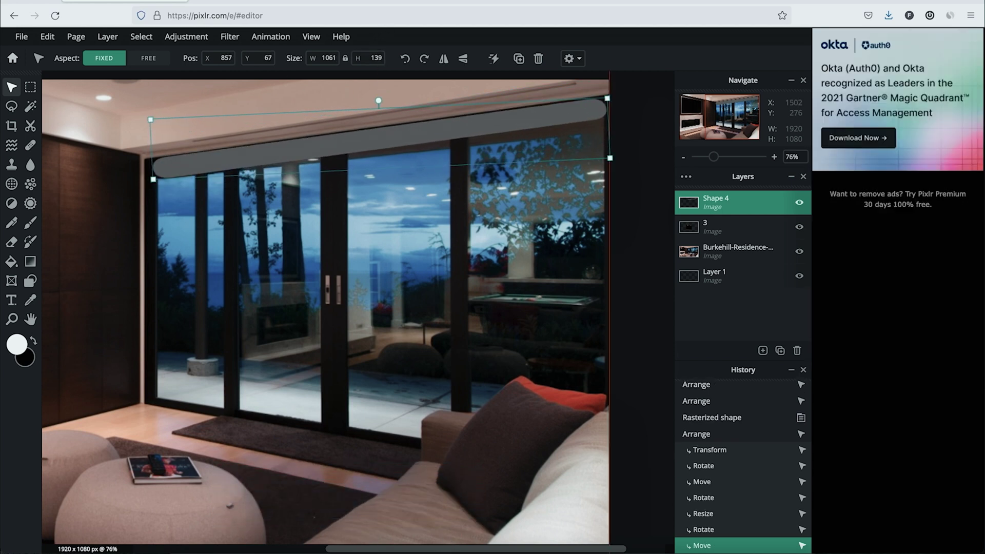
Step: Select the bar's pixels and set the foreground color to dark gray #505050
click(141, 37)
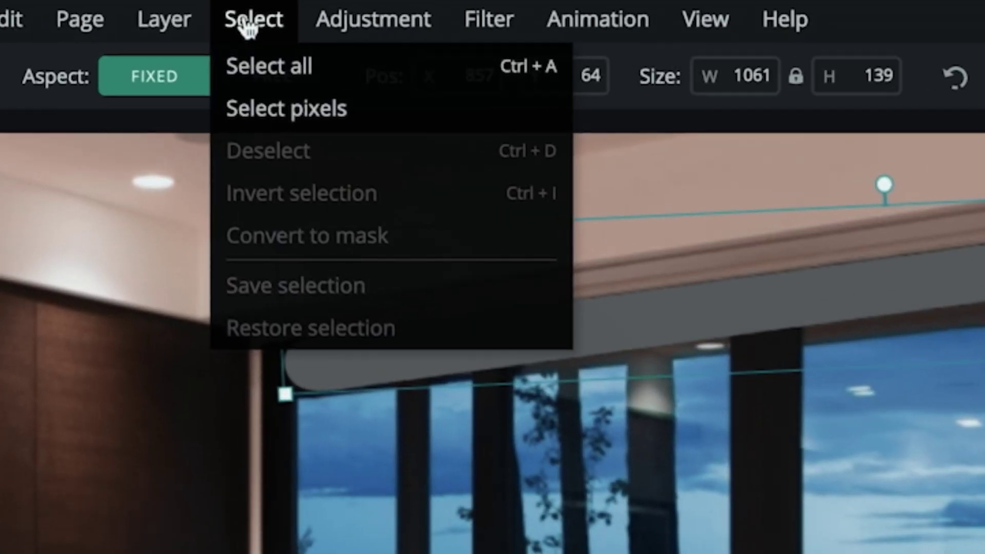
click(262, 111)
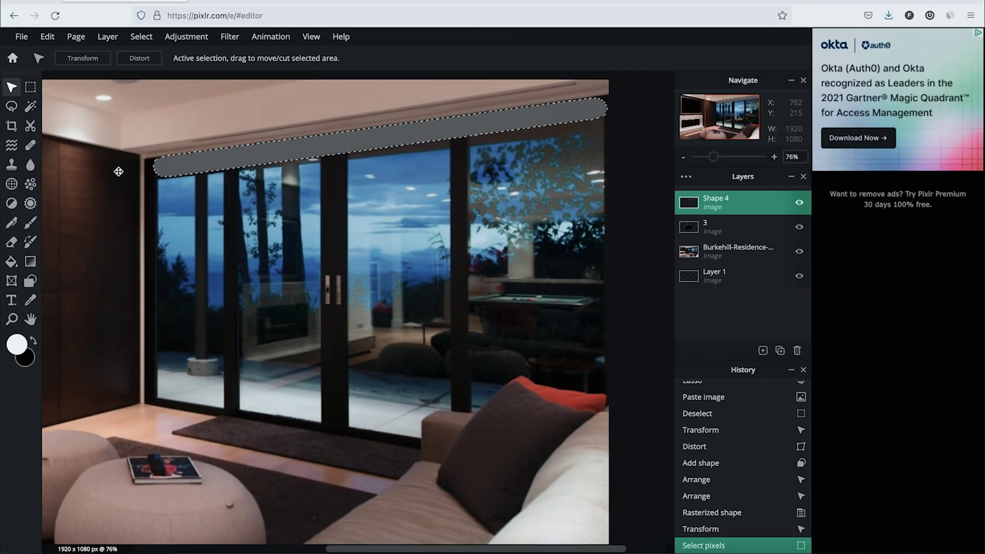
click(17, 345)
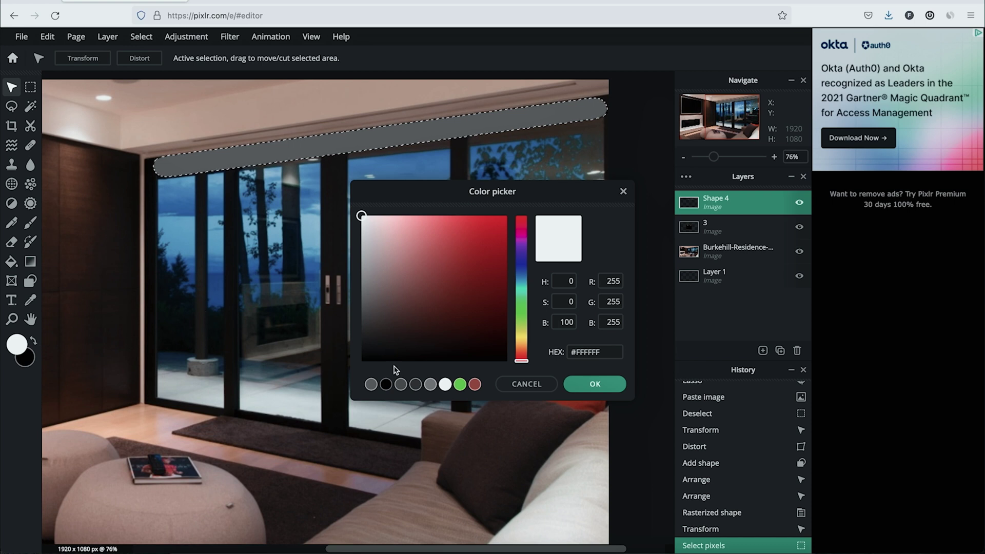
click(382, 328)
drag(382, 329, 354, 318)
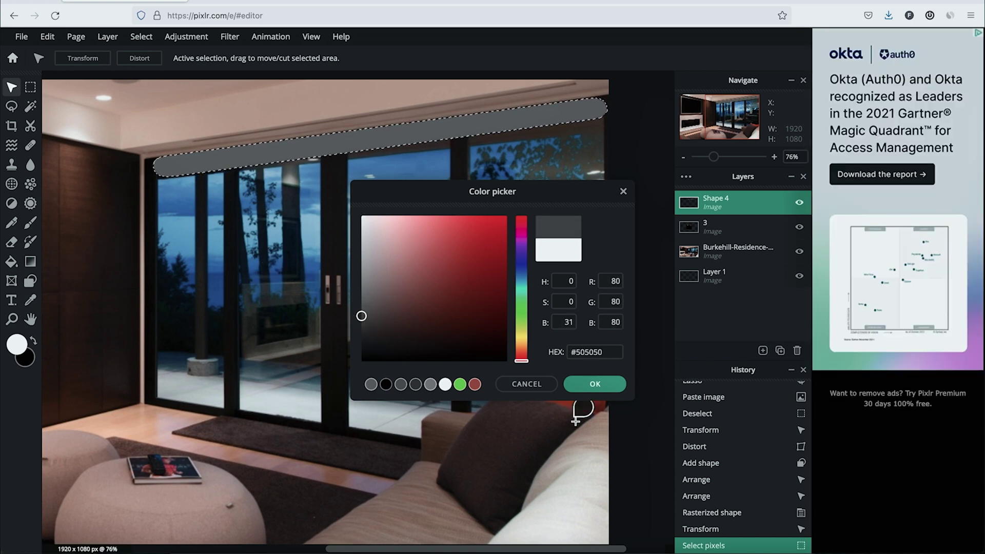
click(591, 389)
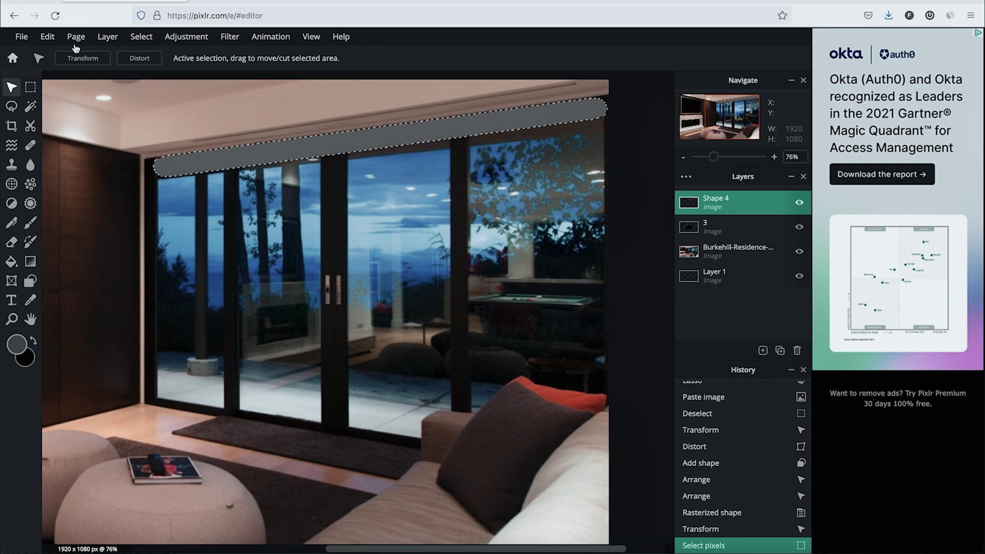
Step: Fill the selected bar with the dark gray at 100% opacity, preserving transparency, and deselect it
click(47, 36)
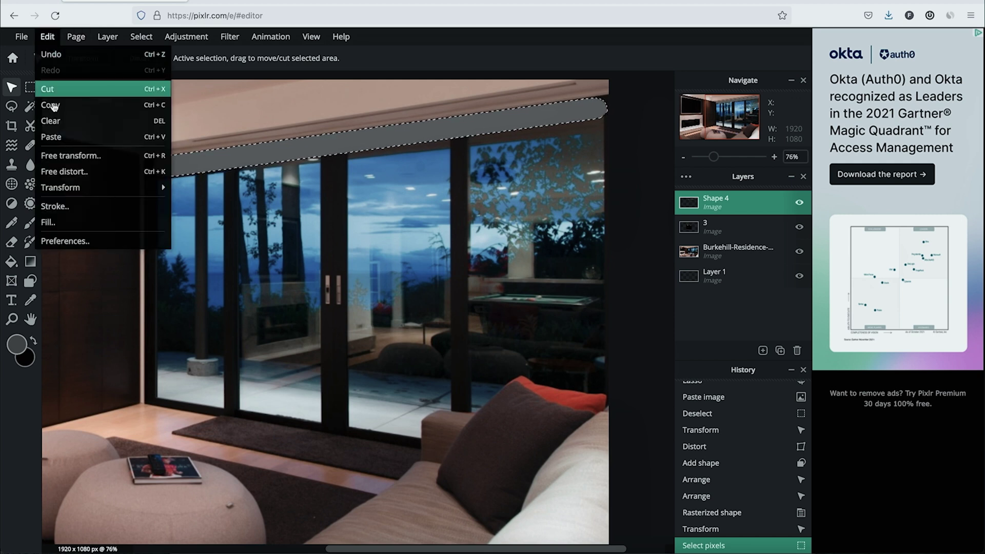
click(48, 221)
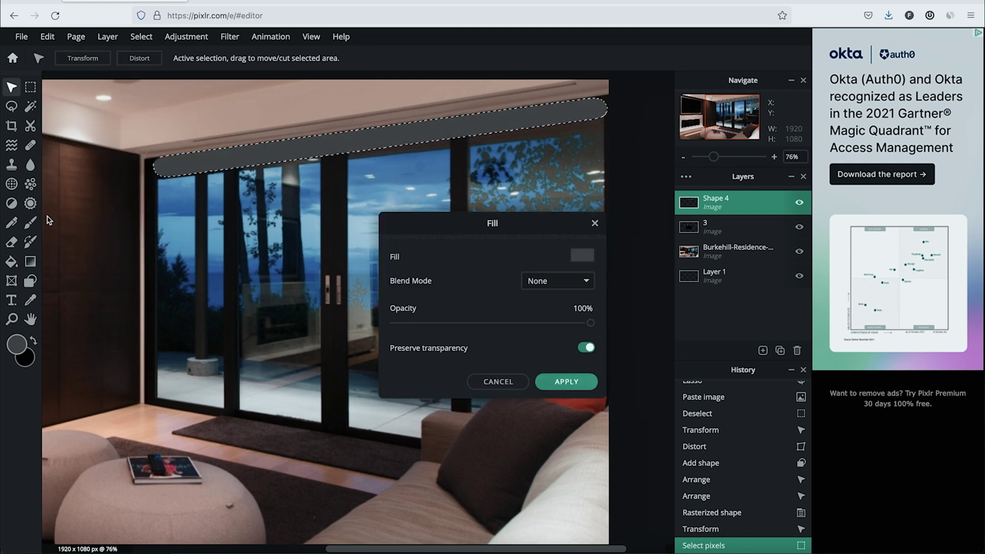
click(556, 381)
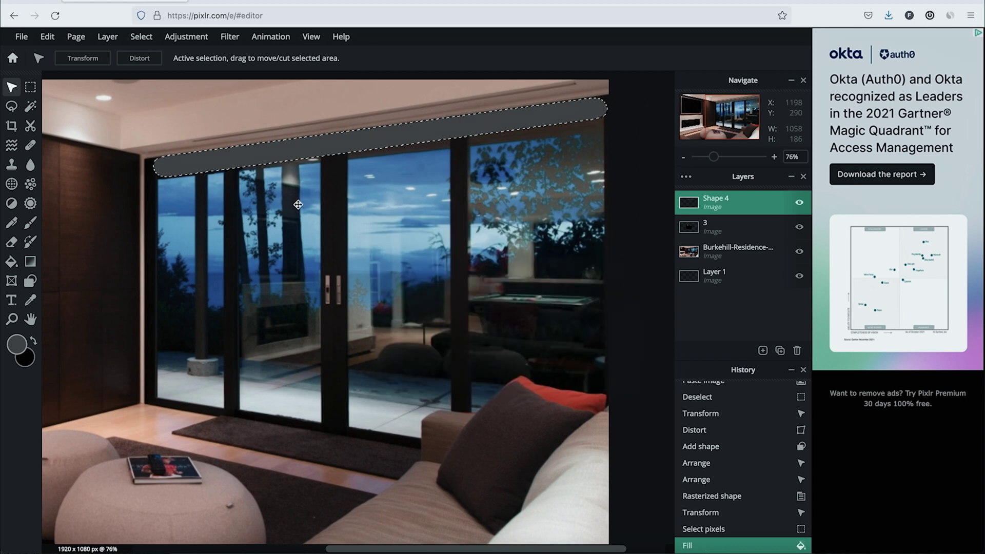
click(142, 36)
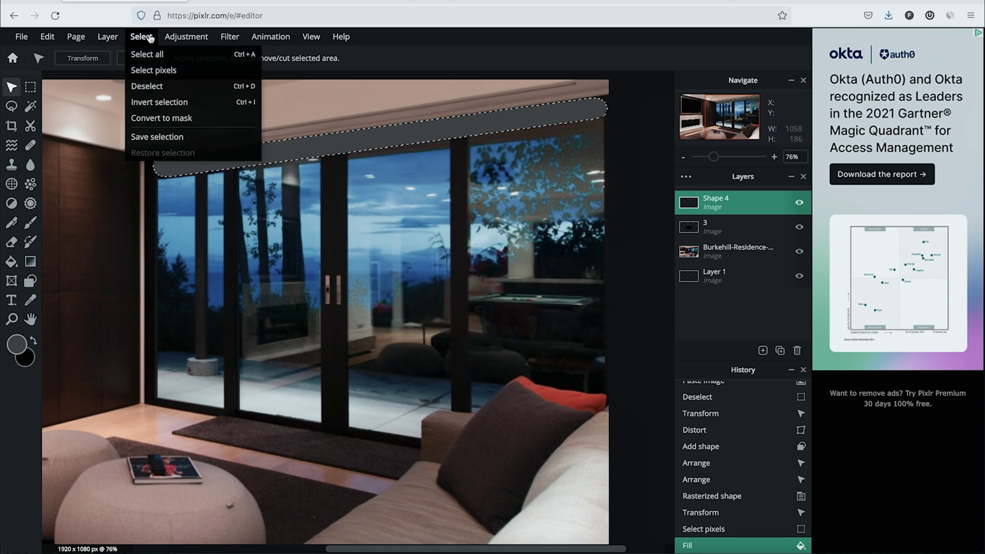
click(152, 86)
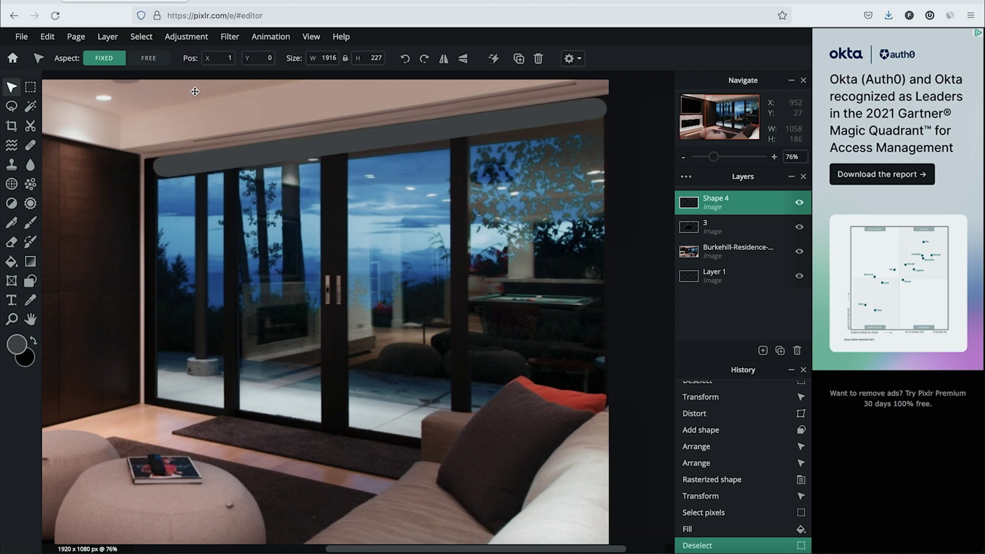
Step: Apply a white inner glow to the bar with size 8 px, feather 100% and opacity 5%
click(230, 37)
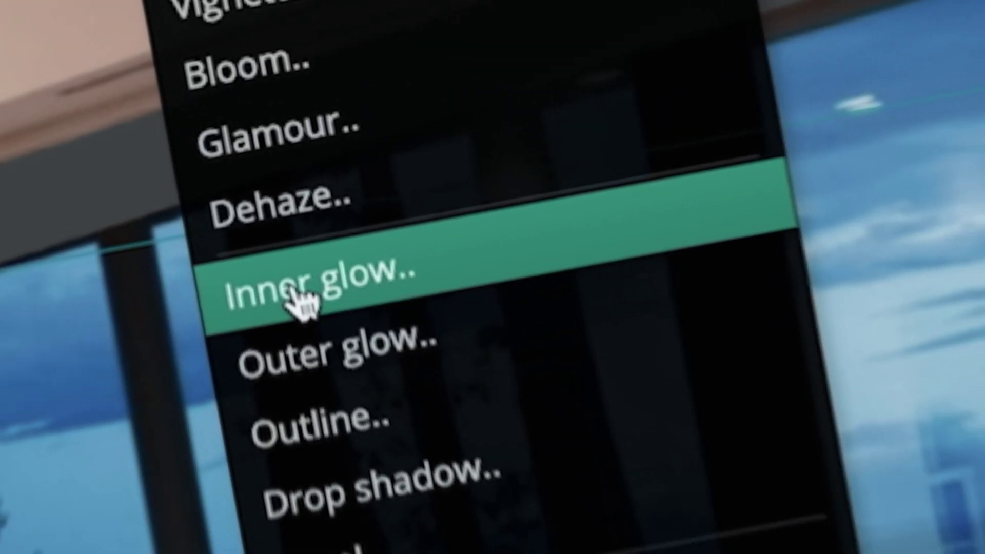
click(248, 190)
drag(408, 271, 434, 271)
drag(493, 306, 591, 306)
drag(591, 344, 414, 349)
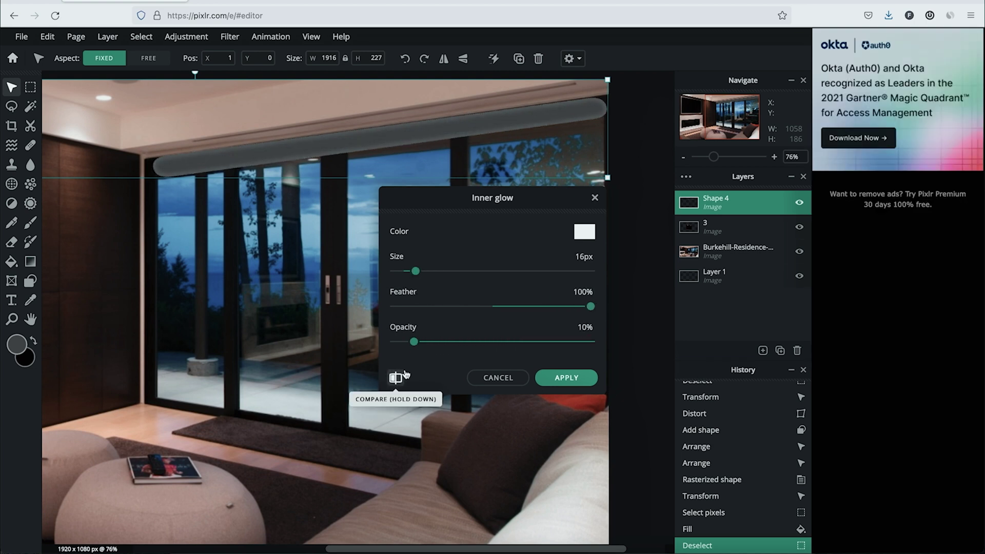
click(410, 343)
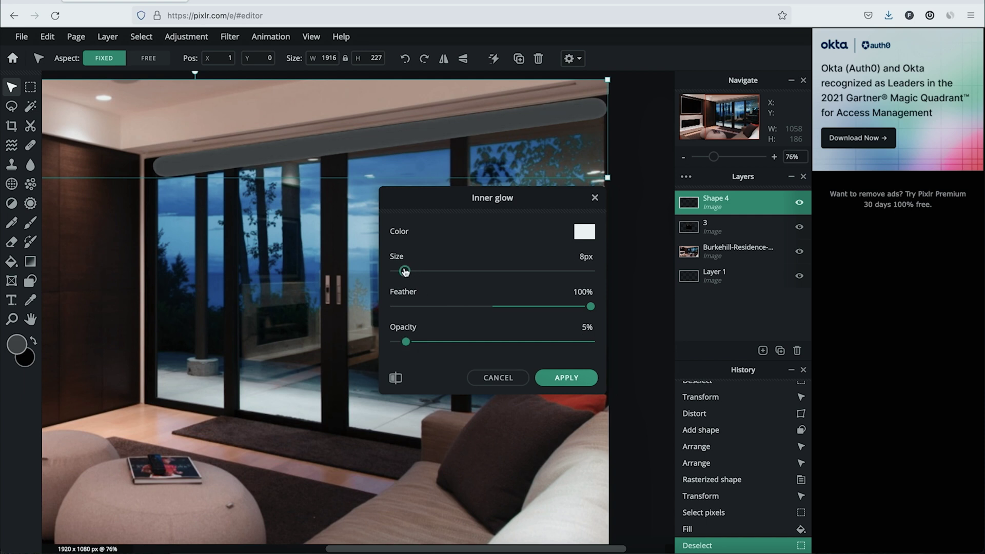
click(564, 378)
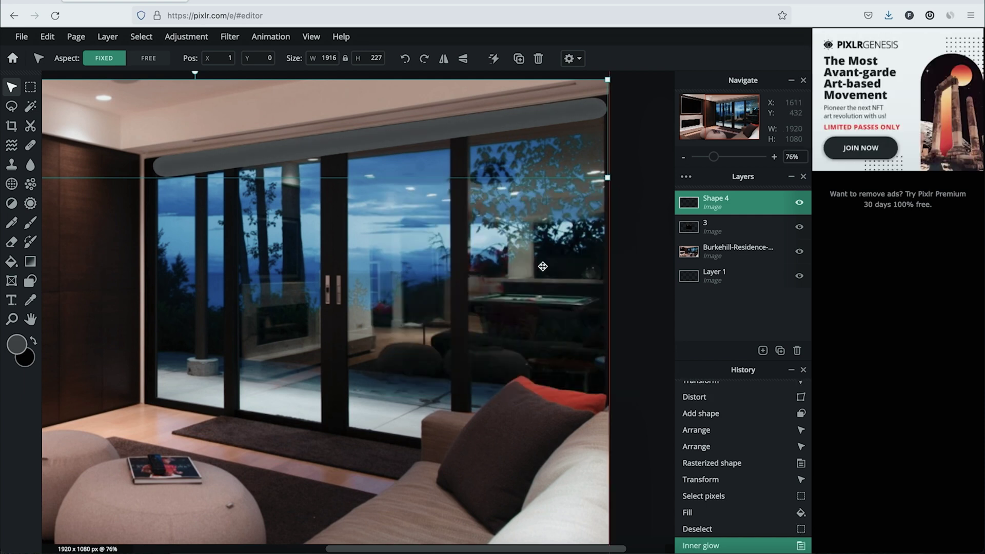
Step: With the empty Layer 1 active, hide the bar layer and outline the glass doors with a four-corner polygonal lasso selection
click(703, 276)
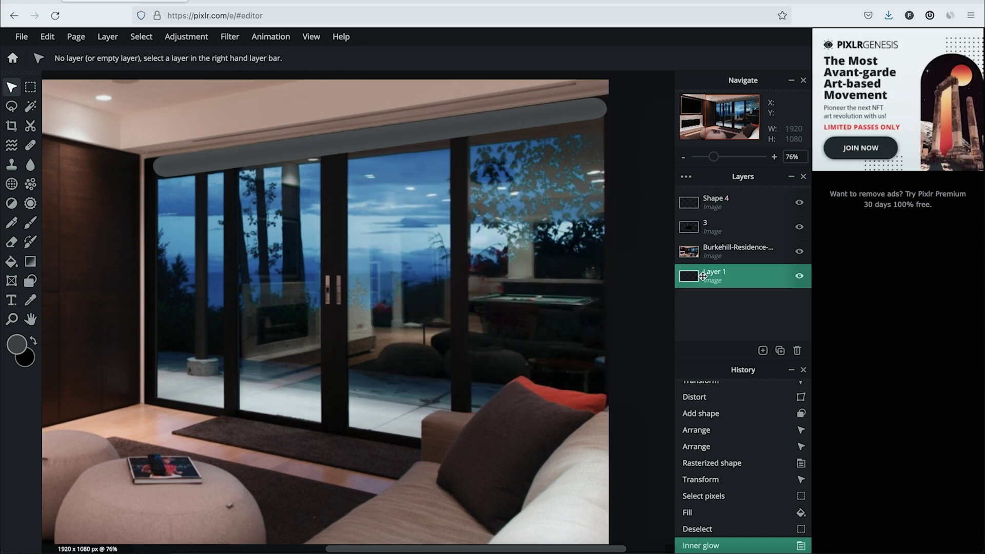
click(11, 107)
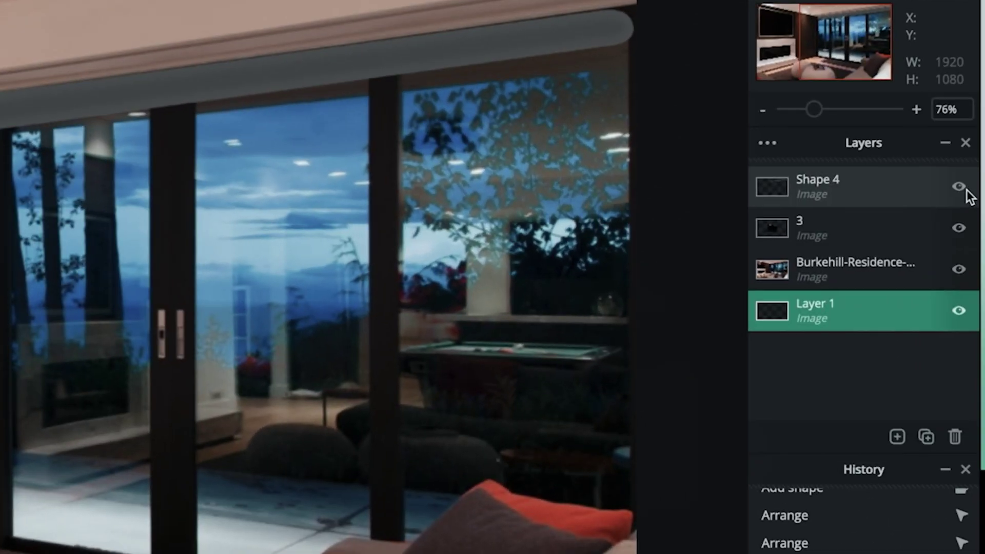
click(959, 187)
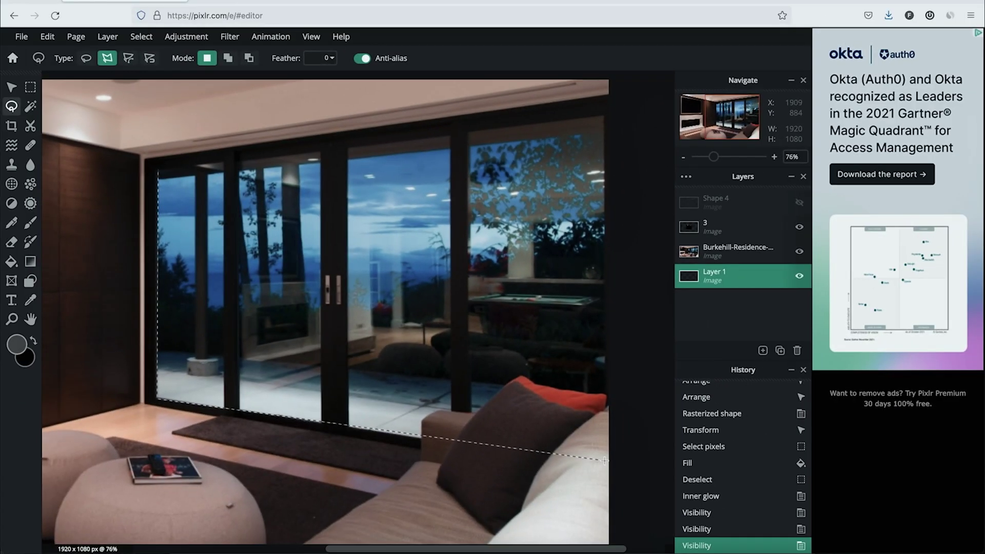
click(601, 465)
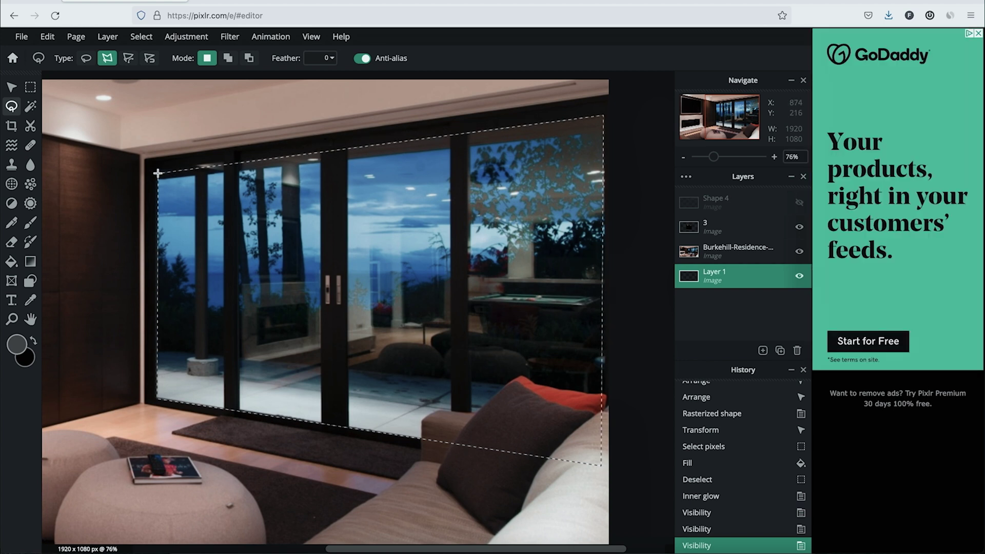
click(158, 173)
Step: Set the foreground color to white #FFFFFF and fill the door selection on Layer 1
click(108, 37)
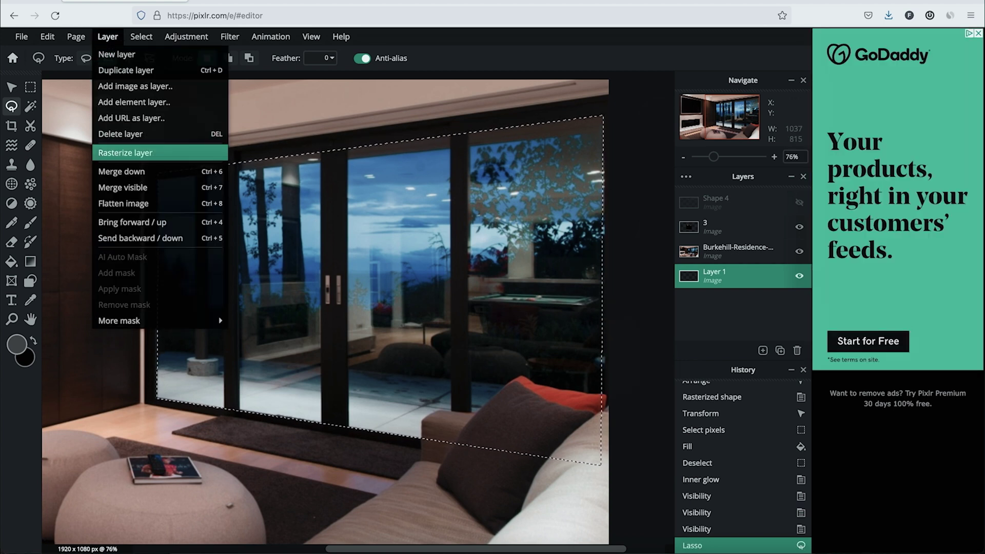
click(123, 152)
click(16, 344)
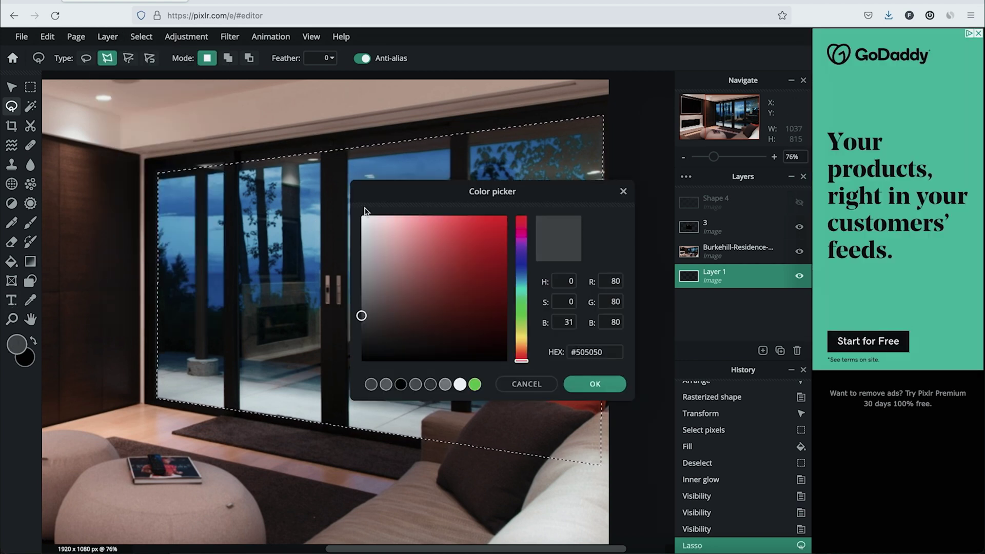
drag(380, 239, 331, 191)
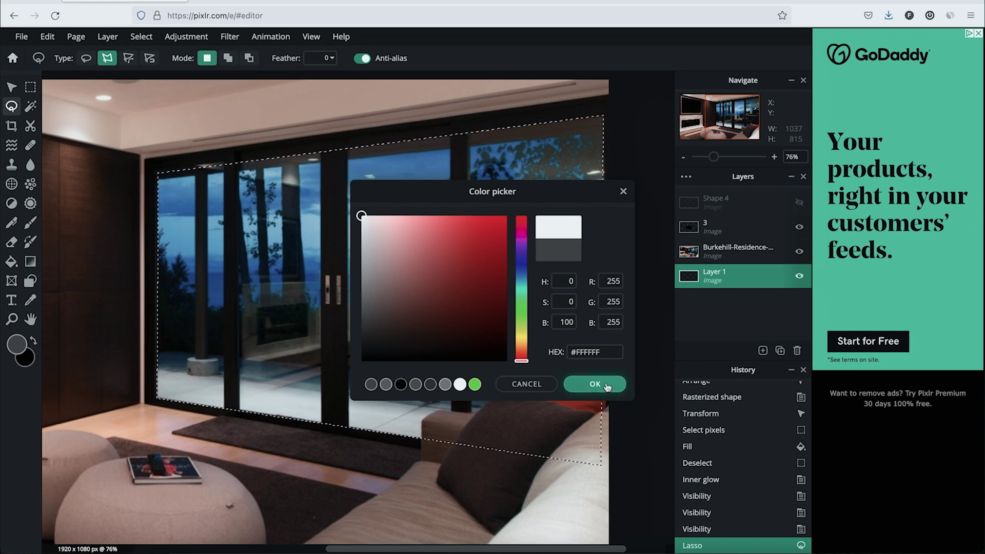
click(607, 386)
click(12, 263)
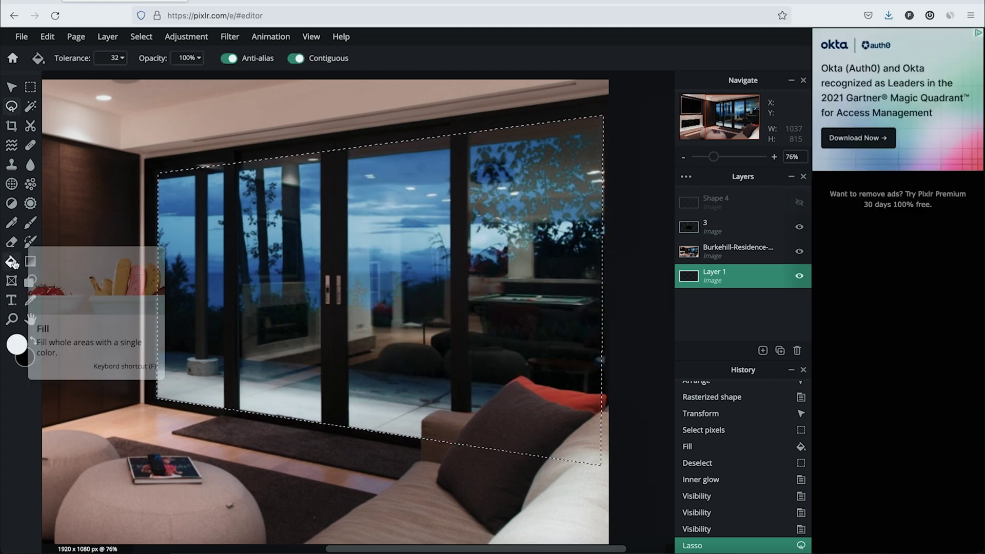
click(255, 275)
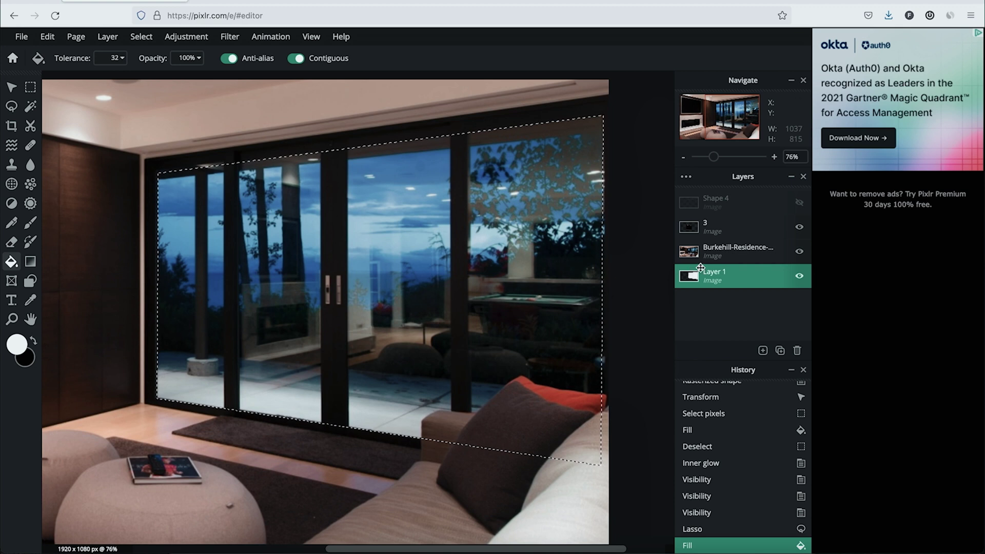
Step: Move Layer 1 above layer 3, show the bar layer again and clear the selection
drag(767, 283, 764, 227)
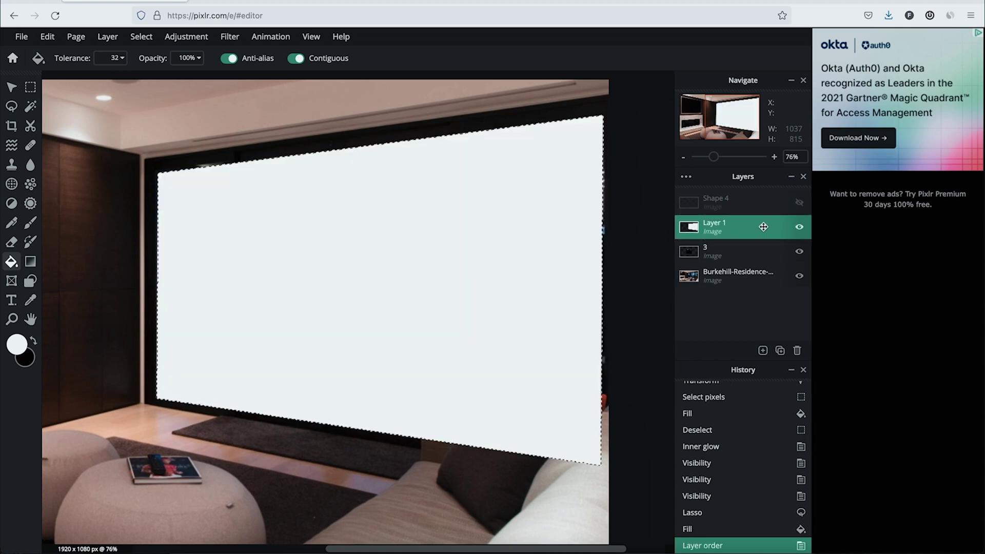
click(800, 203)
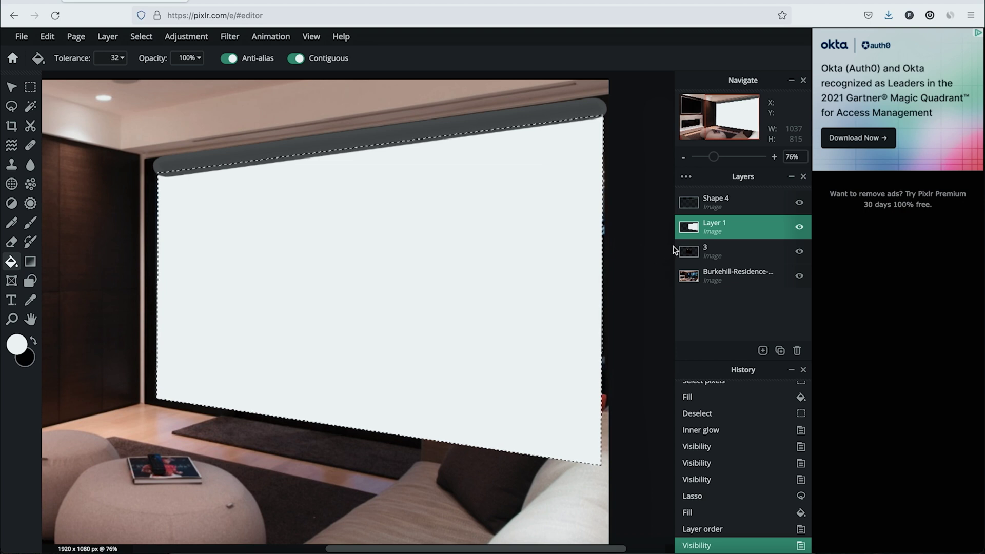
click(141, 37)
click(146, 84)
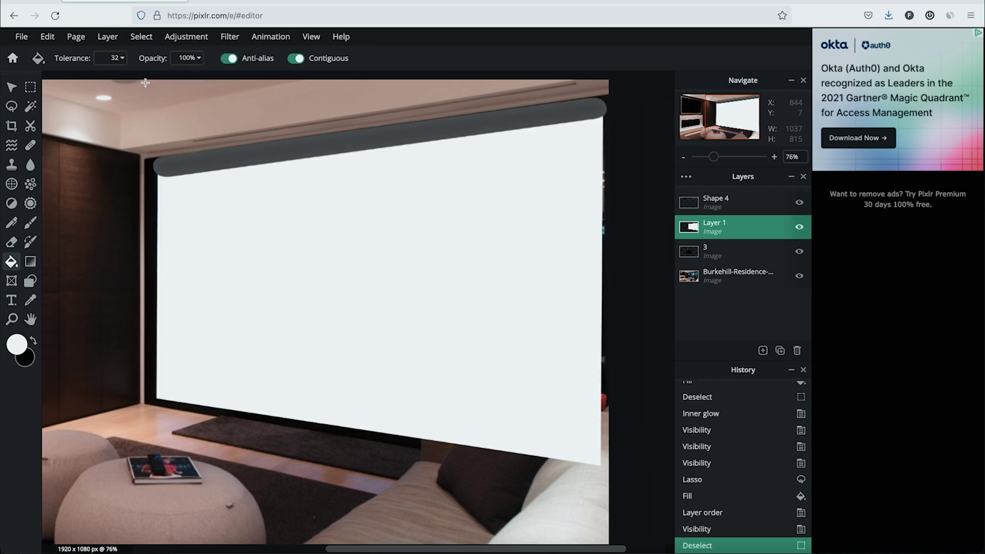
Step: Apply a black drop shadow to the Shape 4 bar with opacity 96%, blur 22 px, offset x 0 px and offset y 17 px
click(717, 205)
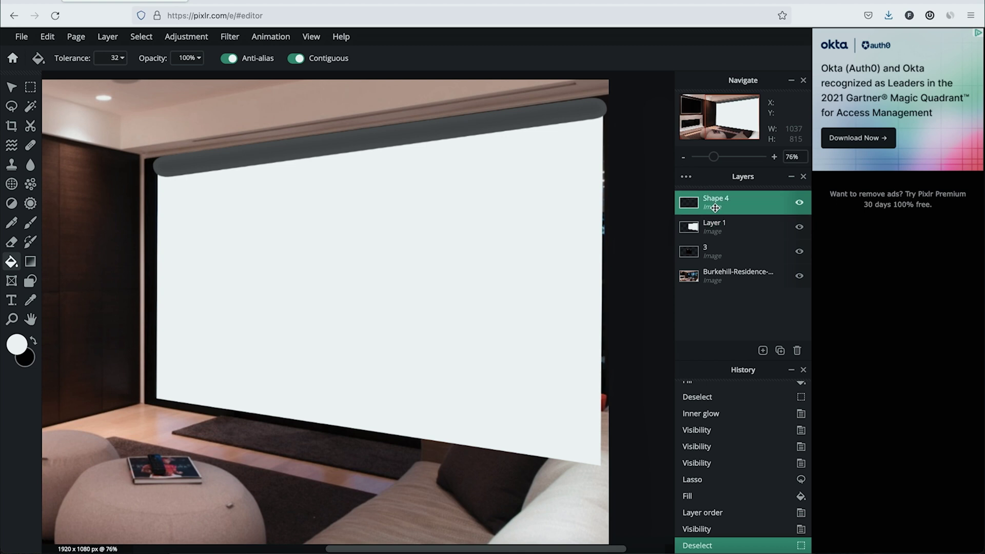
click(229, 37)
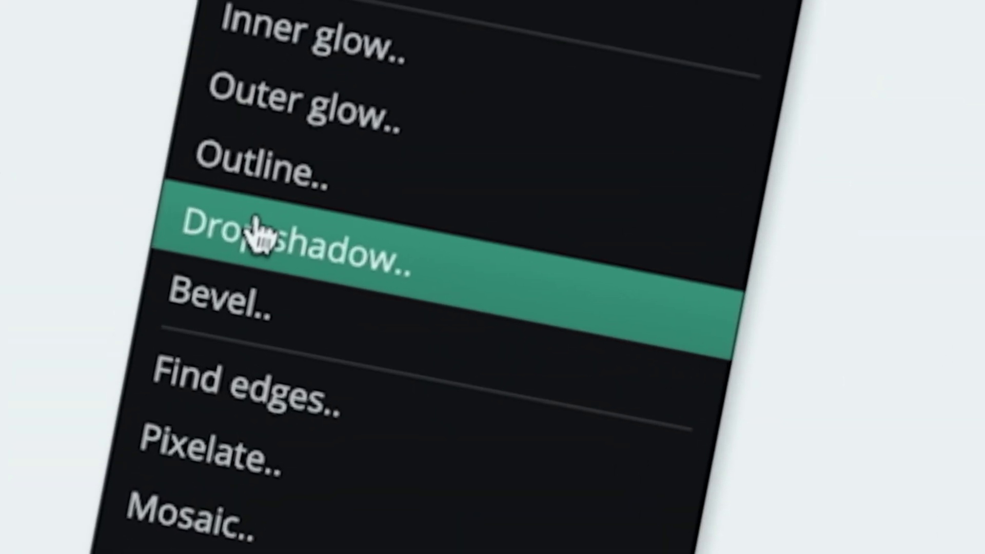
click(259, 233)
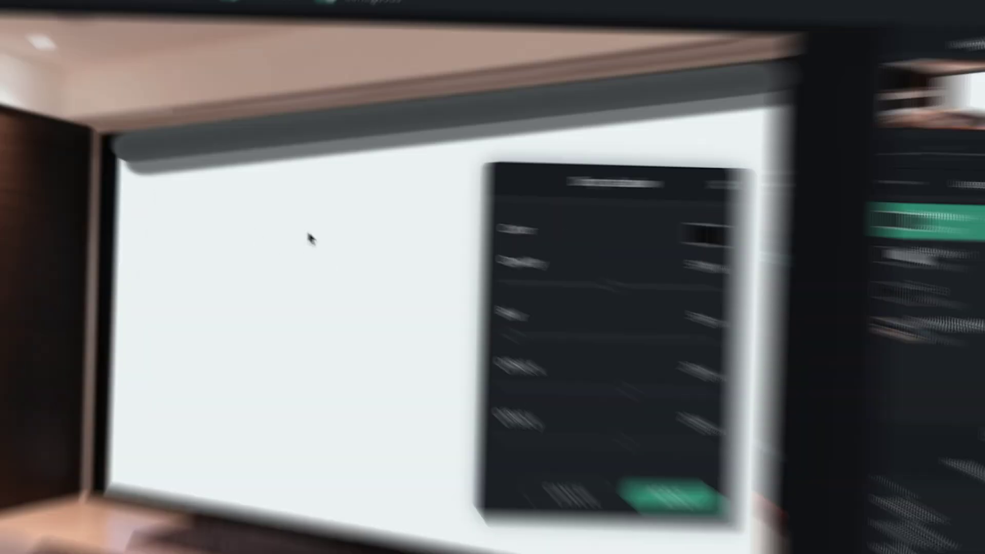
drag(466, 250, 557, 252)
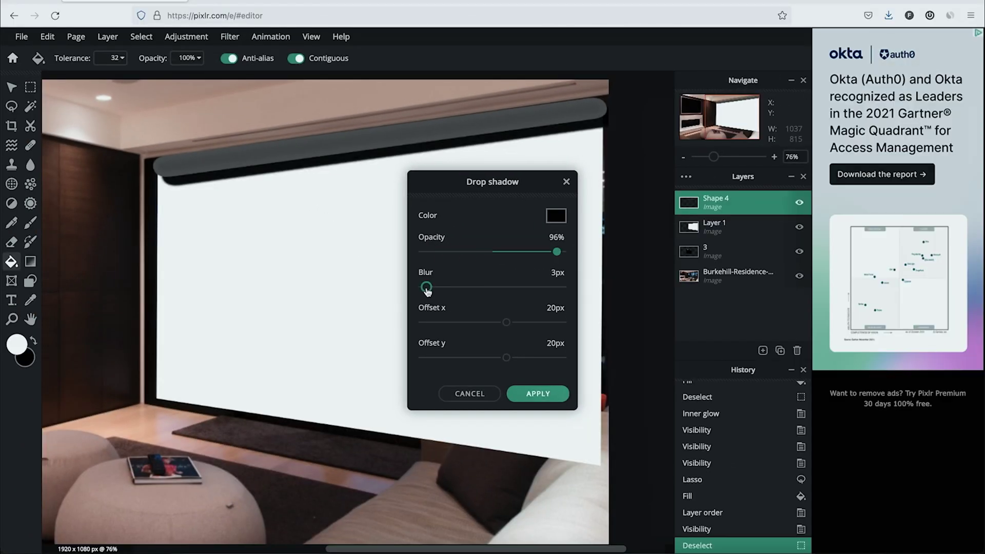
drag(428, 286, 444, 287)
drag(507, 358, 500, 358)
drag(506, 322, 488, 323)
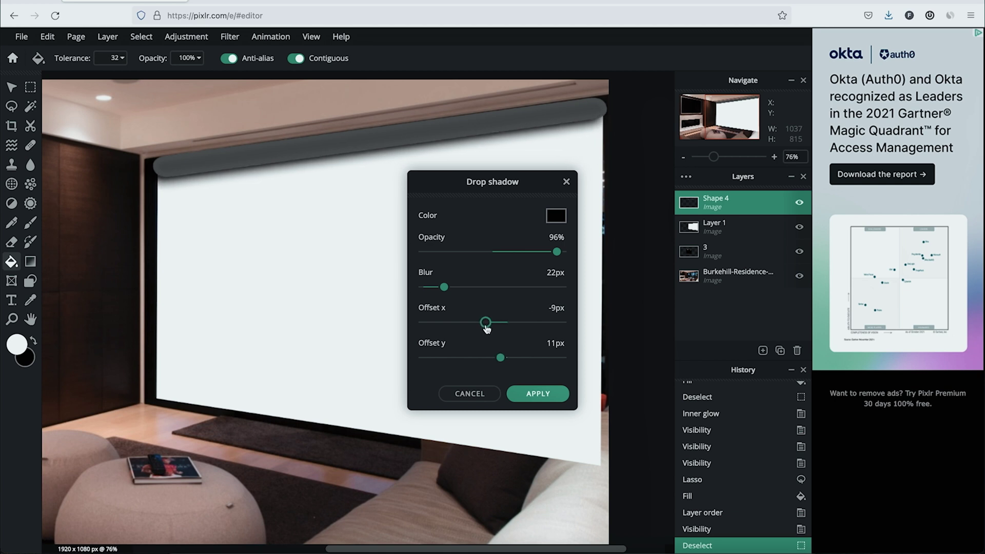
drag(501, 361, 506, 360)
drag(485, 323, 496, 323)
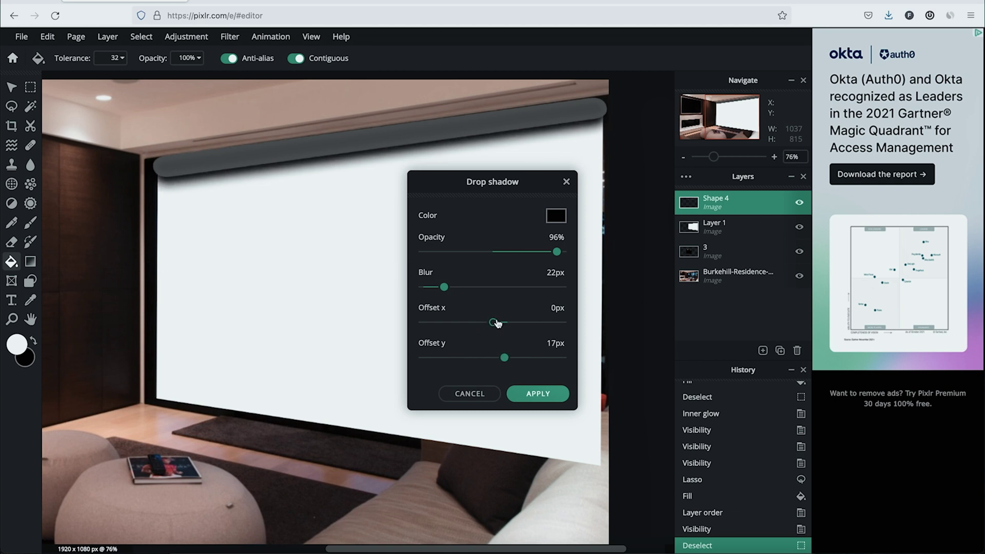
click(520, 394)
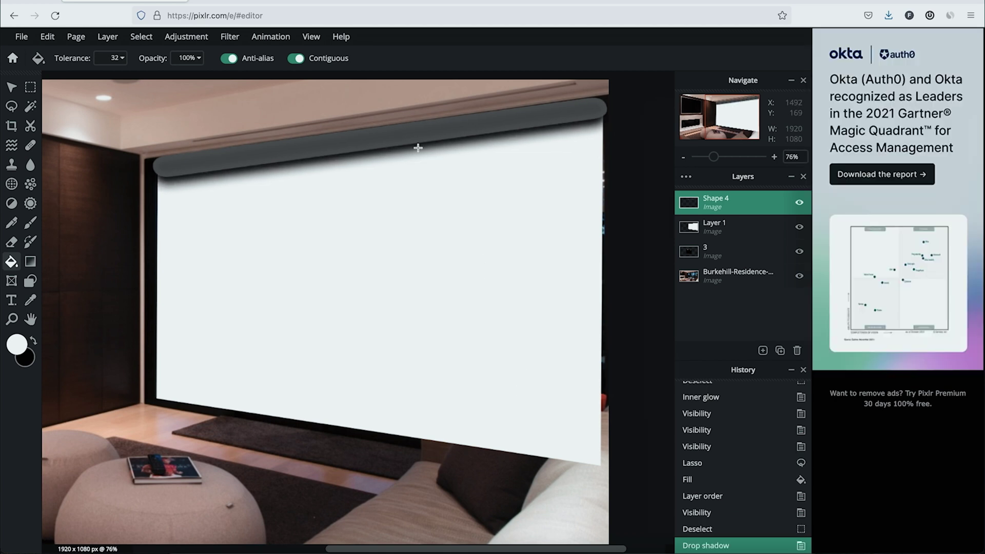
Step: Hide the Shape 4 bar layer and the white Layer 1 to uncover the glass doors and sofa
scroll(655, 252, down, 4)
scroll(656, 252, down, 2)
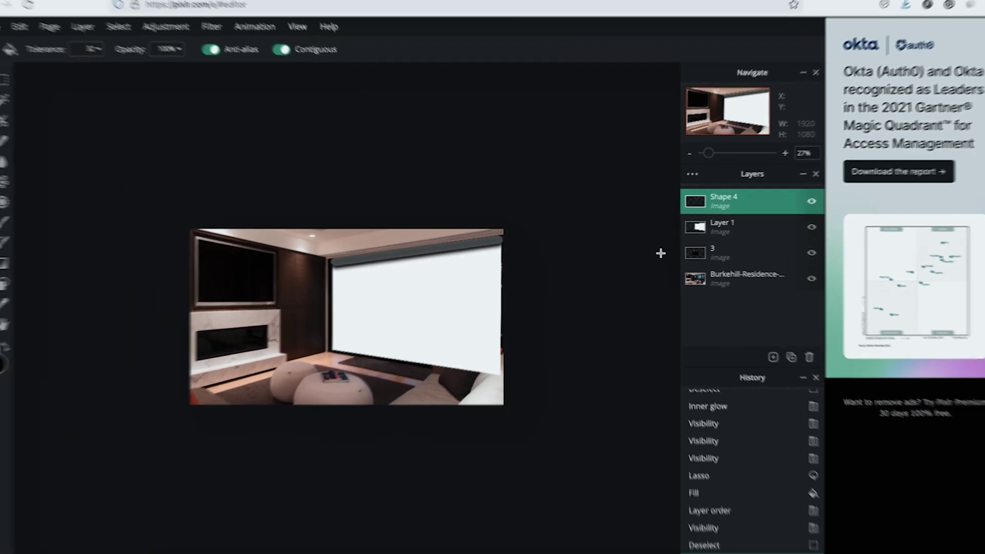
click(799, 202)
click(799, 226)
Step: Add a new empty layer and make the Burkehill-Residence room photo the active layer
scroll(603, 326, up, 2)
scroll(626, 396, up, 2)
scroll(626, 396, right, 2)
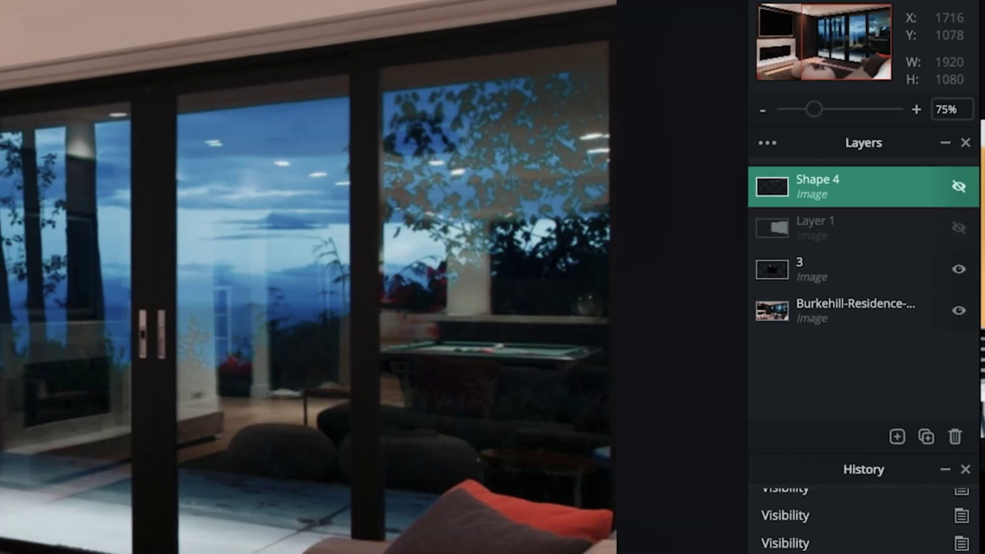
scroll(725, 536, up, 1)
scroll(359, 541, down, 2)
key(ctrl+shift+n)
click(853, 352)
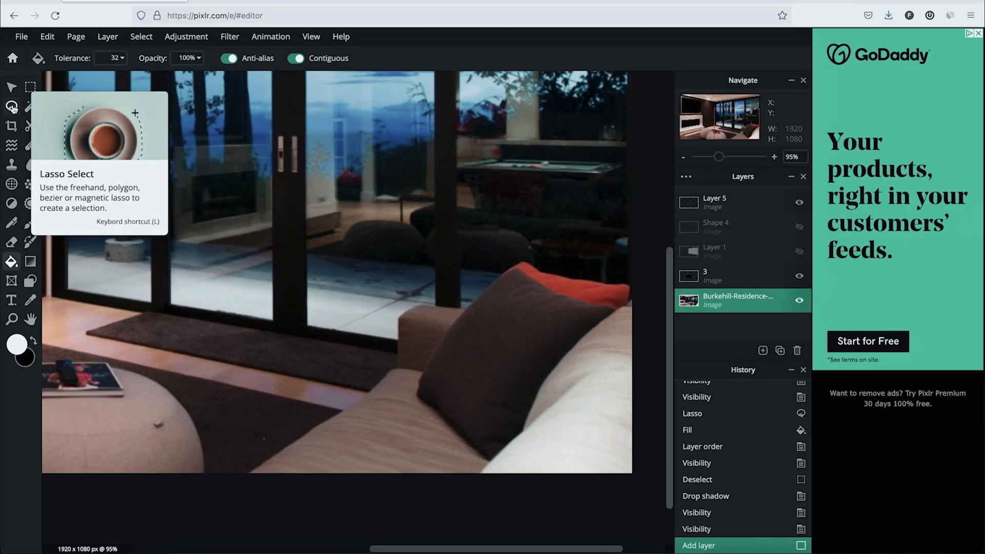
Step: Outline the sofa and its cushions on the room photo with a closed polygonal lasso selection
click(13, 106)
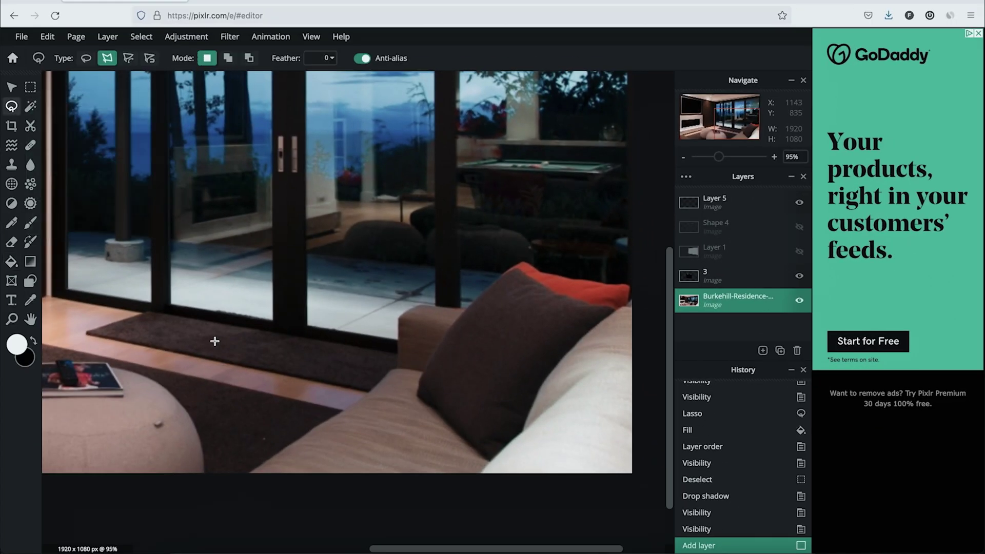
click(397, 367)
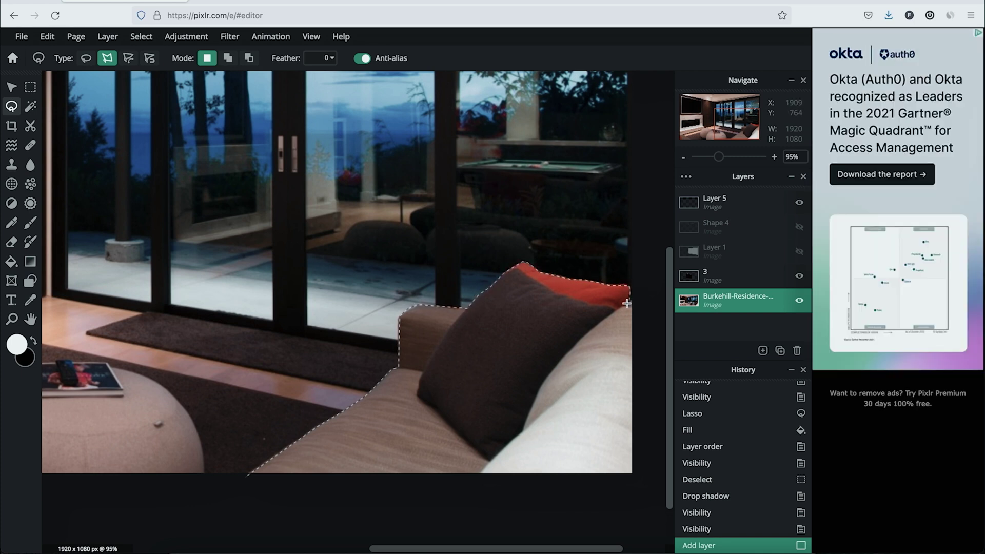
click(639, 460)
click(246, 474)
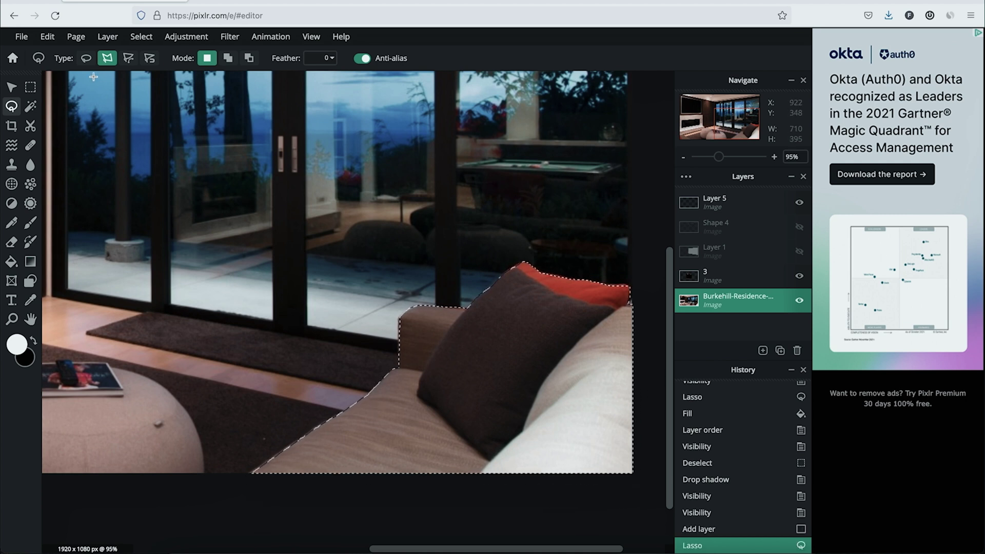
Step: Copy the selected sofa, paste it as a new top layer and align it over the original at X 1210, Y 685
click(45, 37)
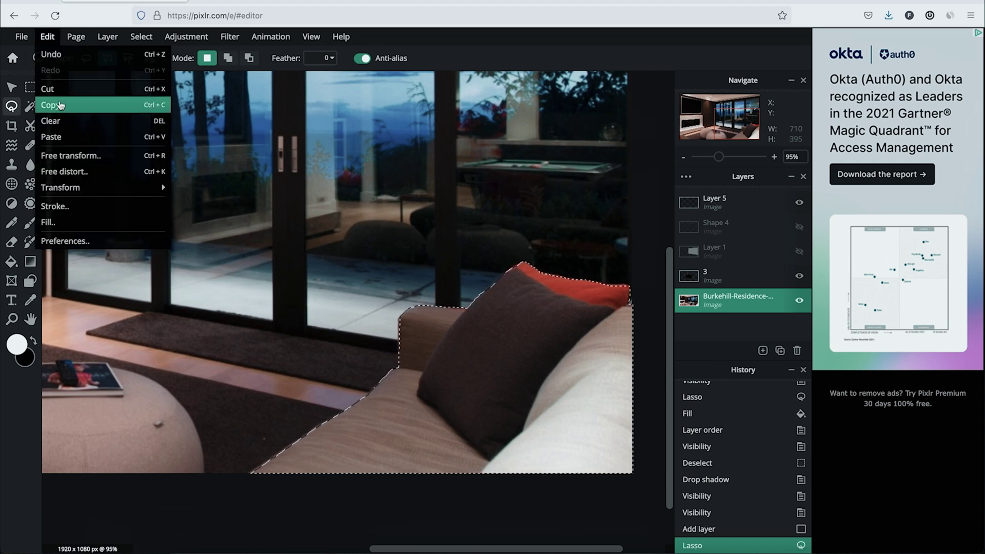
click(60, 105)
click(718, 202)
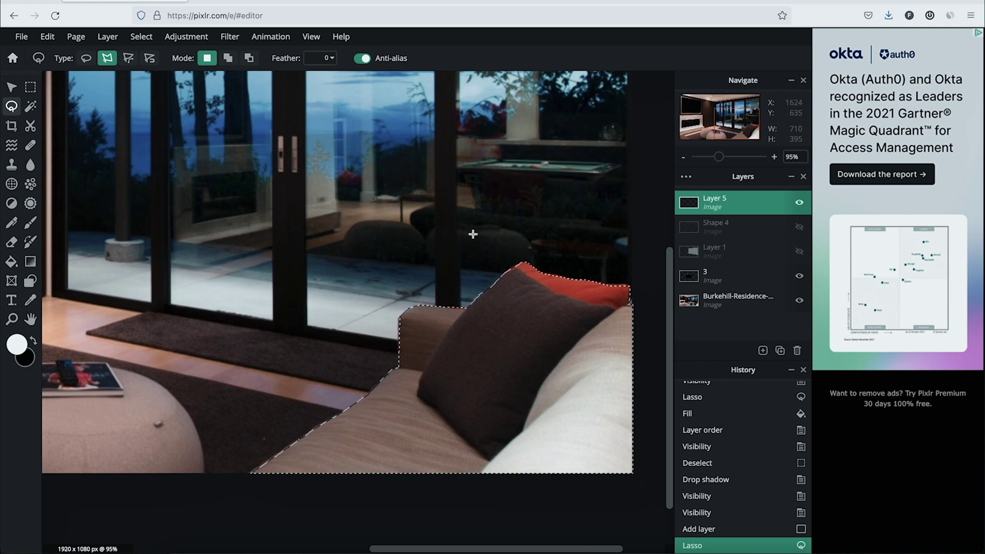
click(47, 36)
click(58, 132)
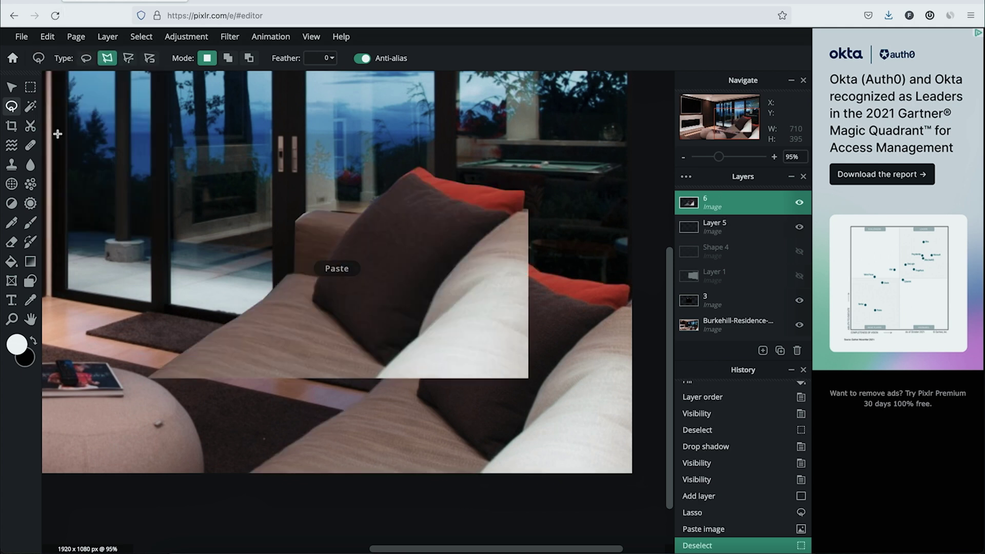
click(10, 88)
drag(363, 297, 469, 392)
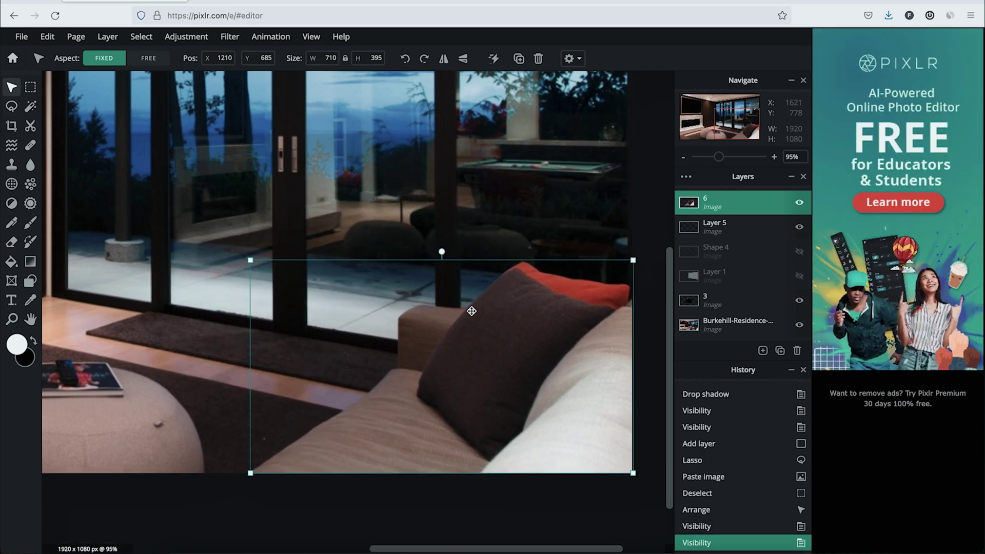
Step: Delete the empty Layer 5 and show the Shape 4 bar and the white Layer 1 again
scroll(479, 312, down, 3)
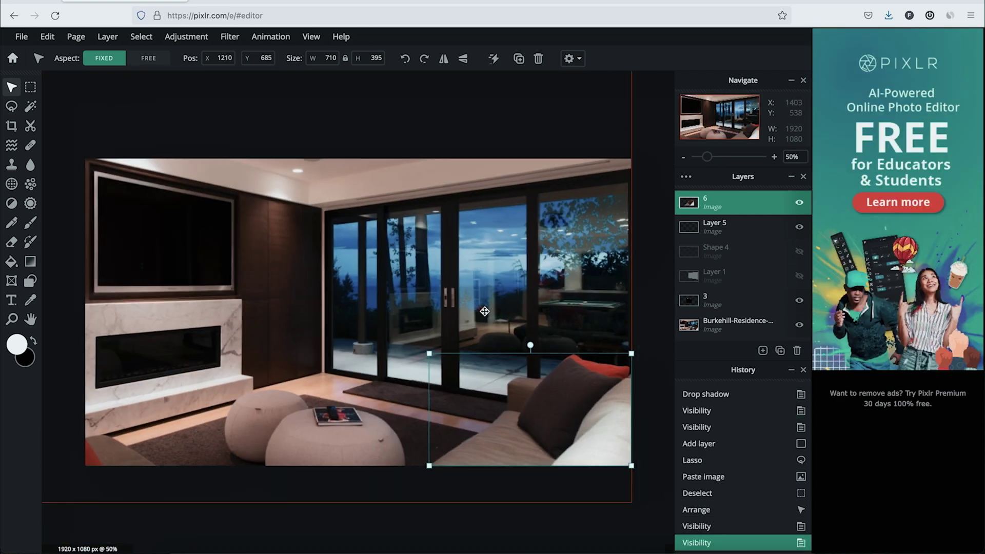
click(799, 228)
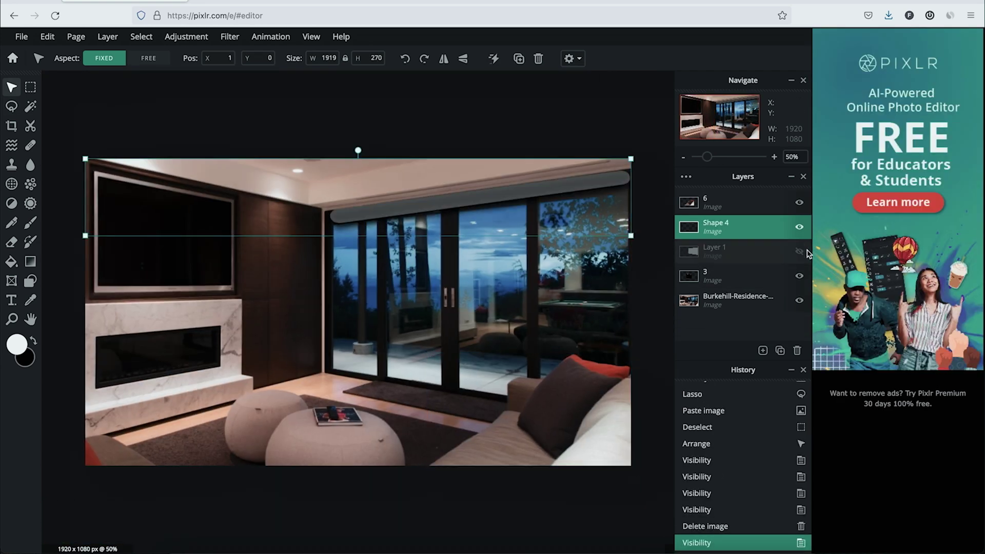
click(799, 252)
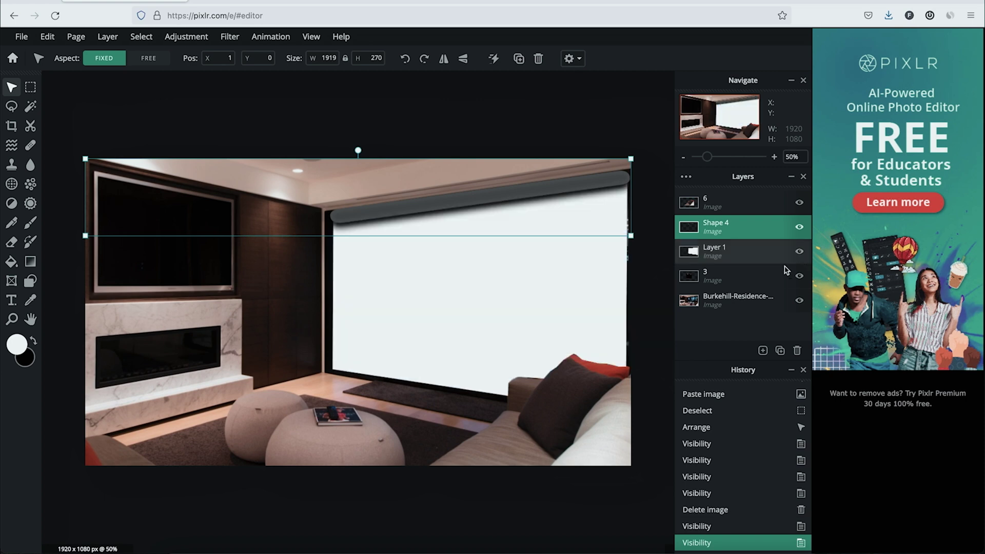
Step: Set the Eraser to a 20 px brush from the first row of Basic Circular presets for cleaning the sofa edges
scroll(567, 424, up, 5)
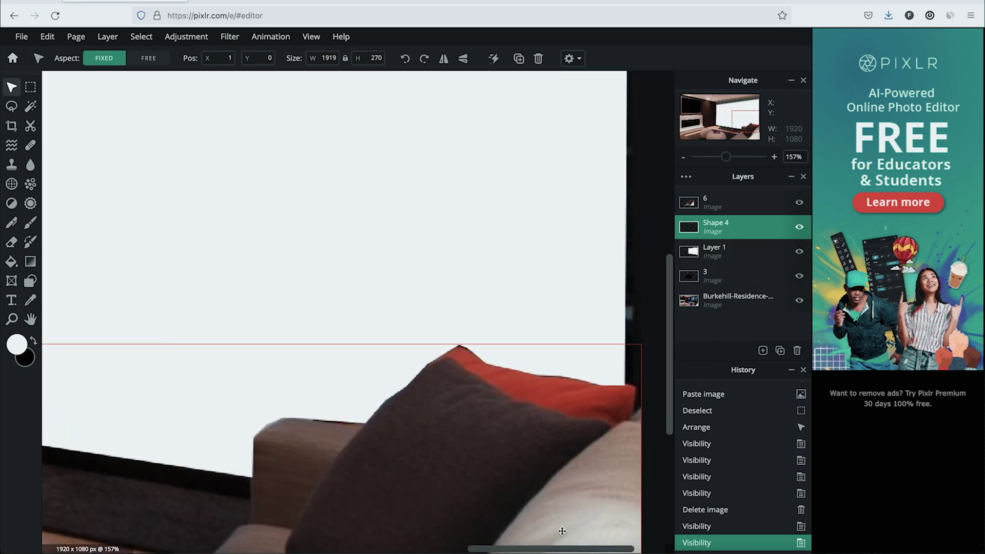
scroll(553, 549, right, 2)
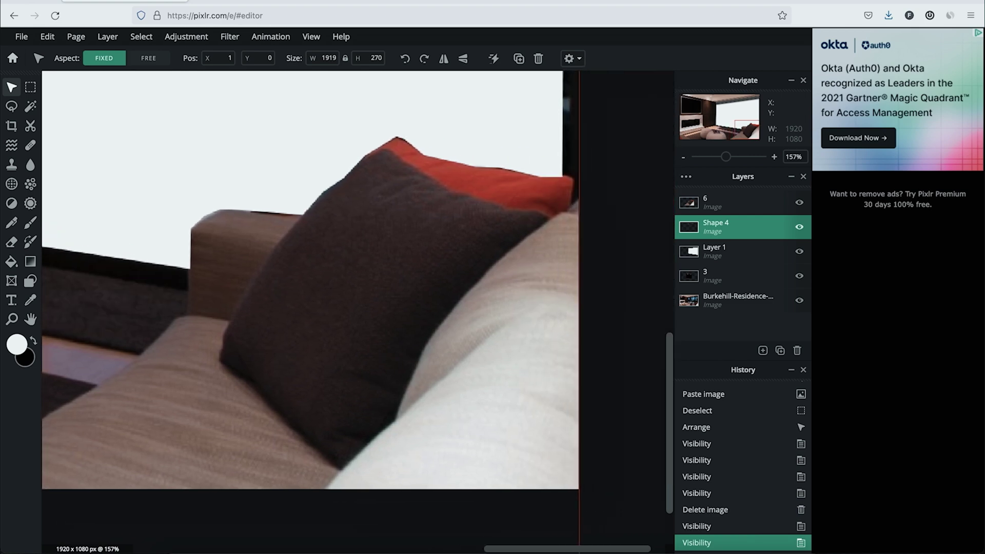
click(77, 195)
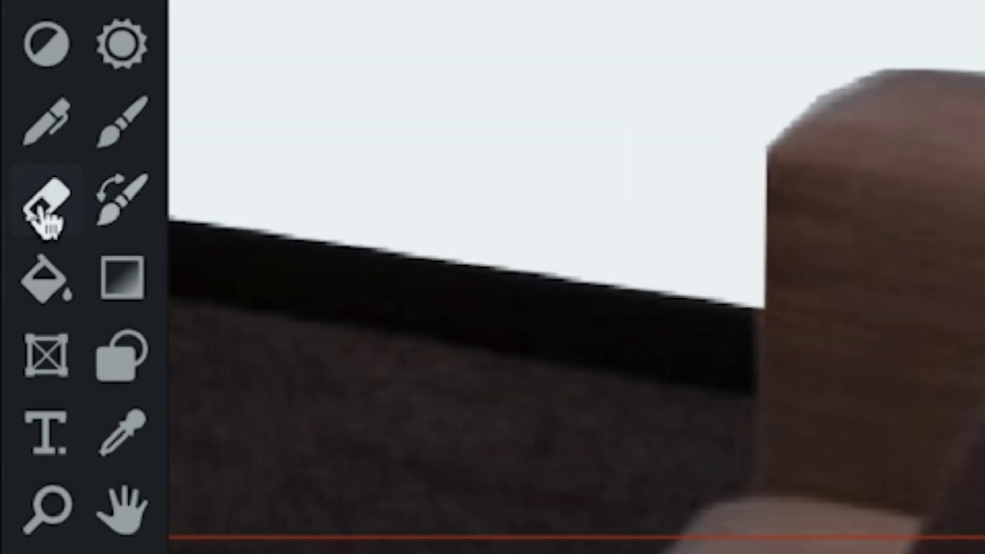
click(12, 243)
click(121, 57)
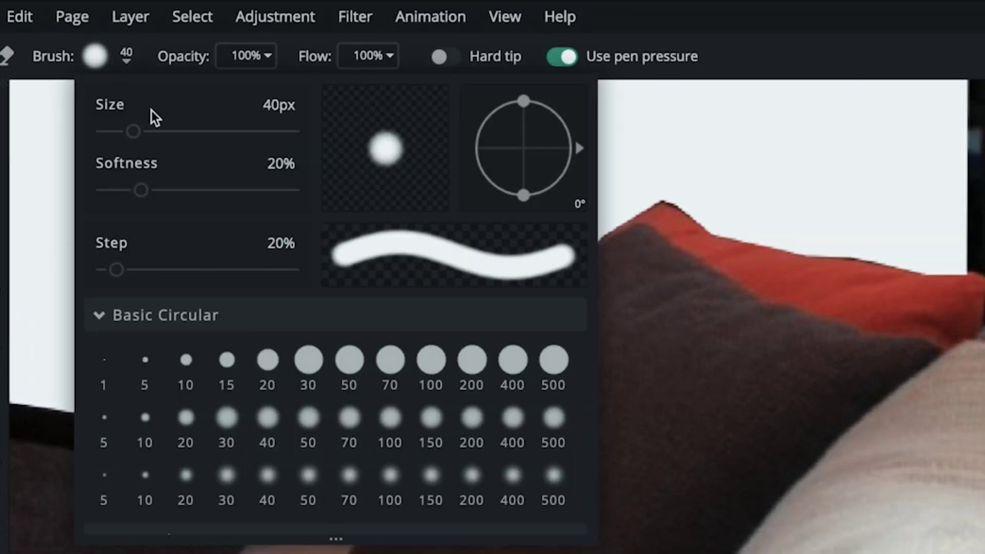
click(227, 367)
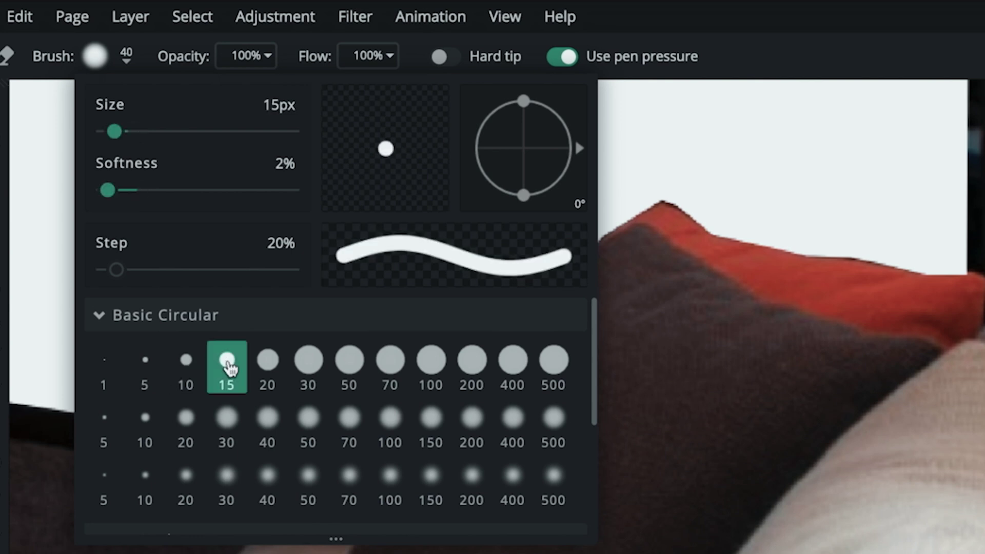
click(267, 362)
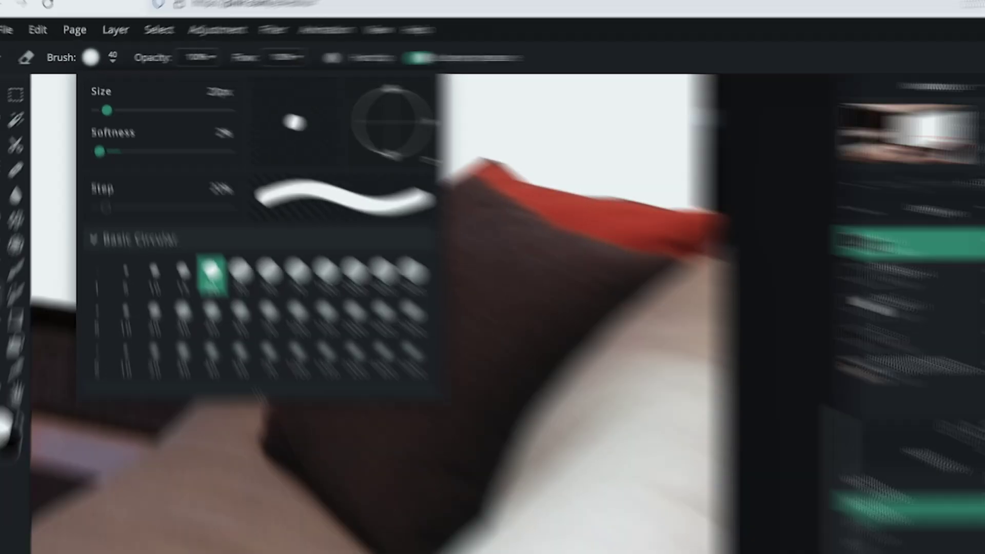
Step: Erase the dark fringe along the upper edges of the cushions and sofa armrest on layer 6
click(676, 180)
click(667, 186)
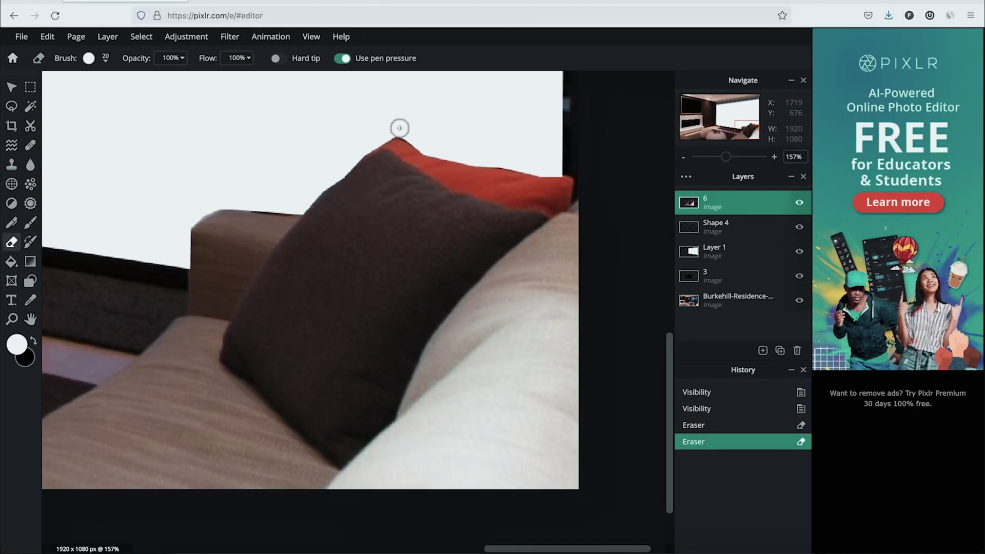
click(237, 192)
click(279, 205)
click(257, 203)
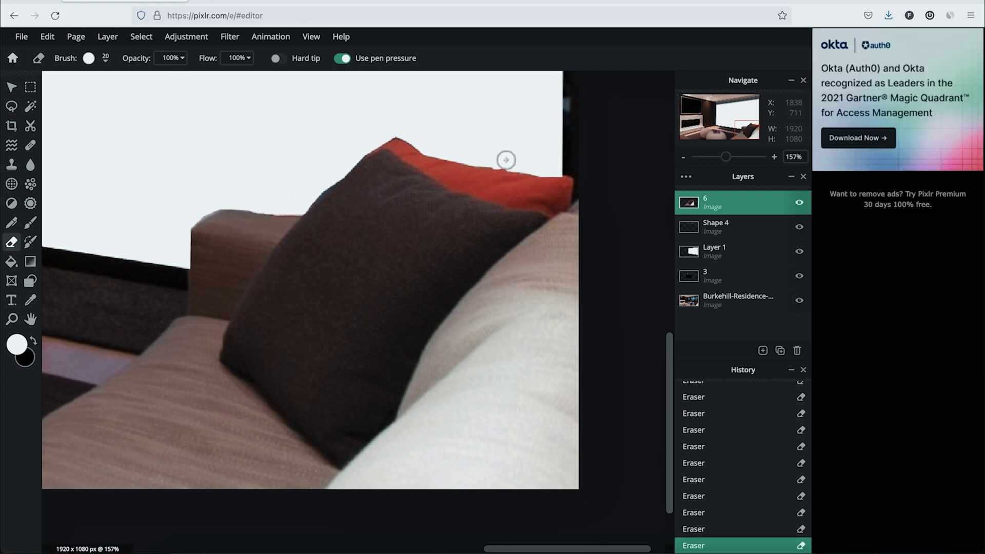
Step: Save the whole room image as a 1920 × 1080 JPG at 100% quality named "Full Foom With Screen"
scroll(510, 190, down, 5)
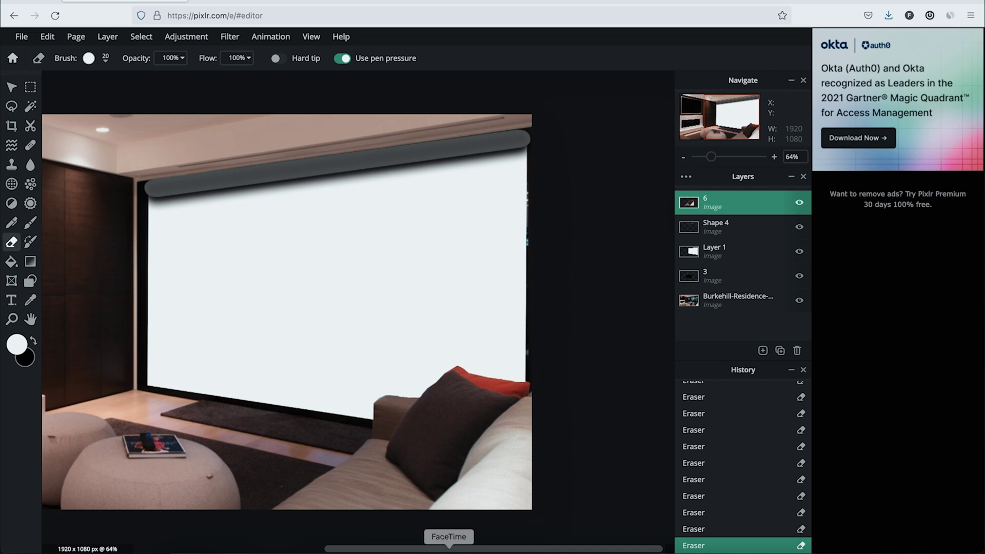
drag(450, 548, 349, 548)
scroll(409, 488, down, 1)
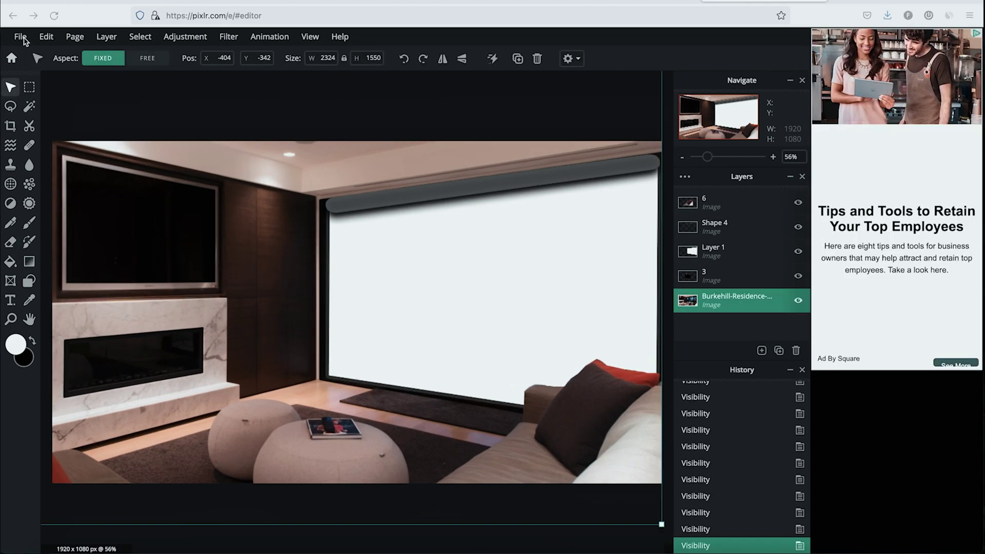
click(22, 38)
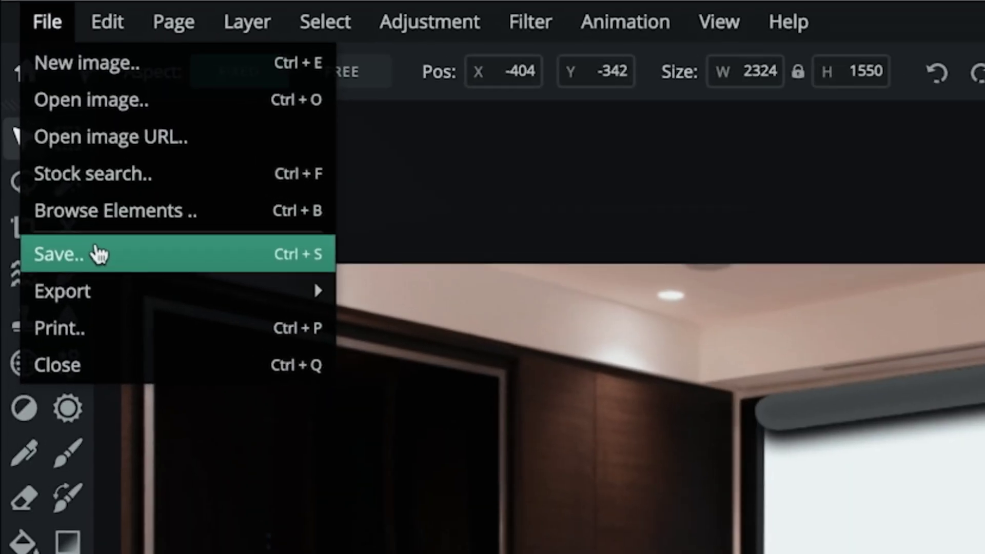
click(94, 268)
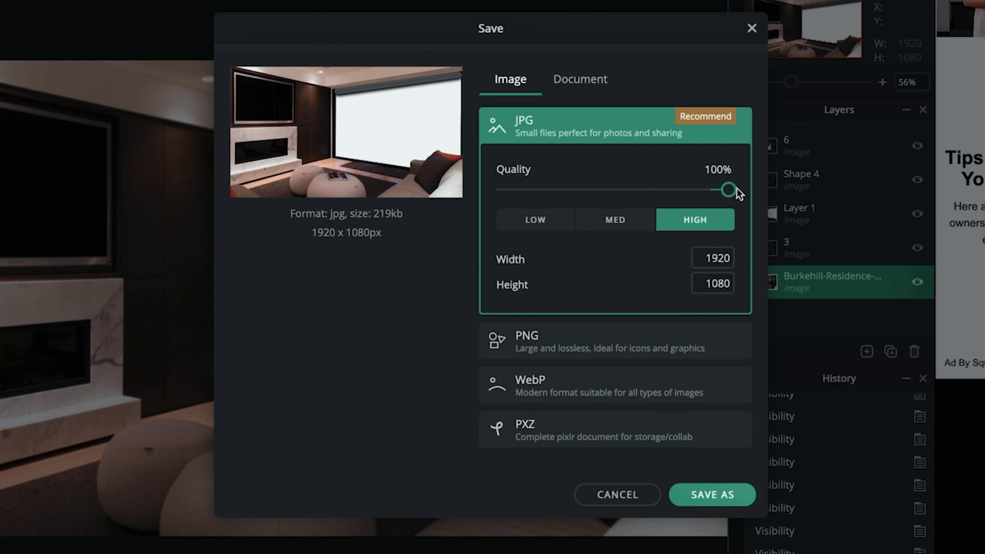
click(710, 493)
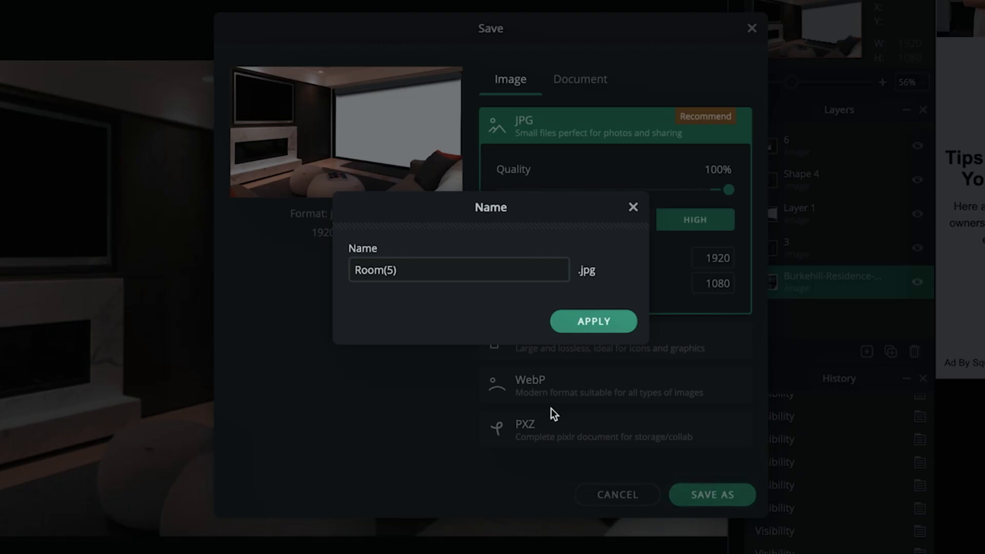
drag(446, 262, 321, 263)
text(Full Foom With Screen)
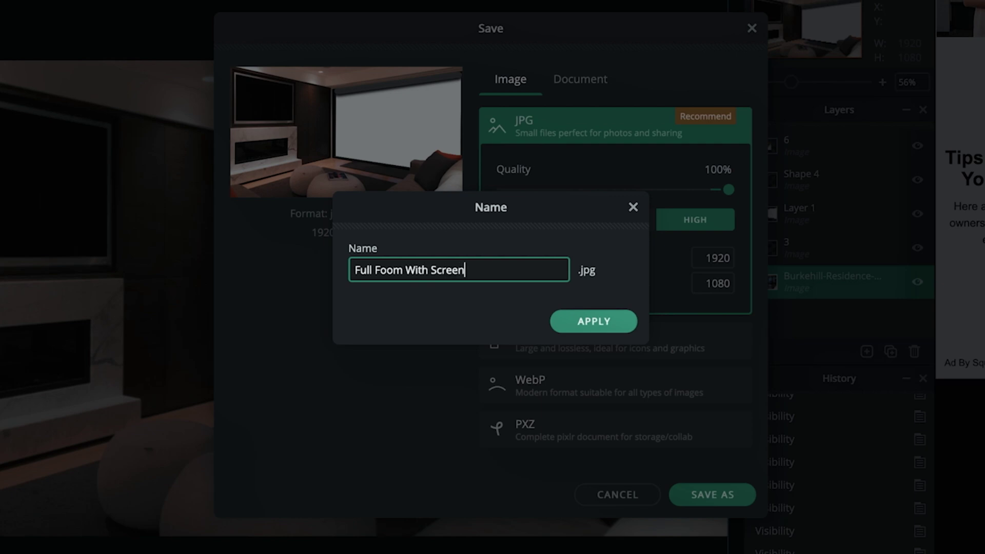
click(594, 321)
key(Return)
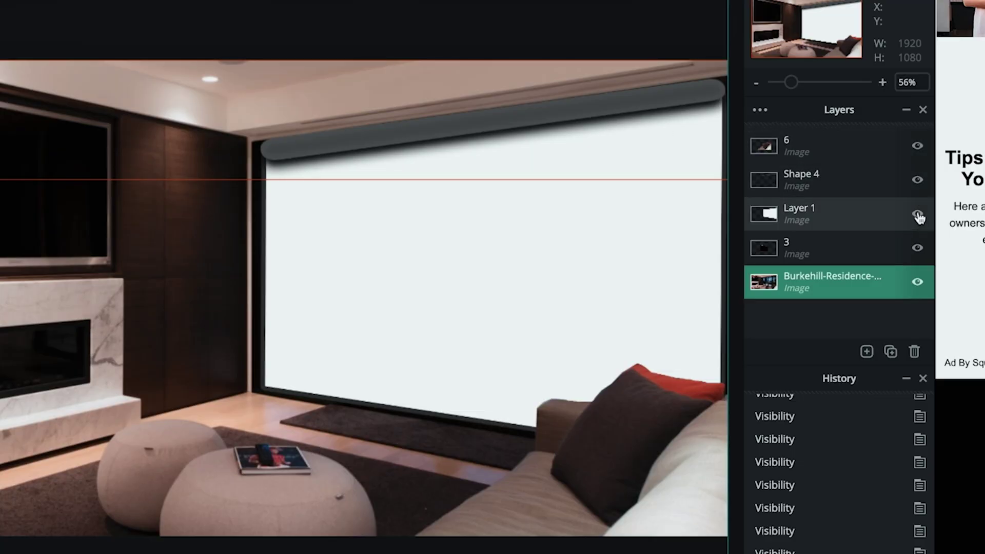
Step: Hide the white Layer 1, layer 6 and the Shape 4 bar so the plain room with its glass doors shows
click(918, 214)
click(917, 146)
click(917, 180)
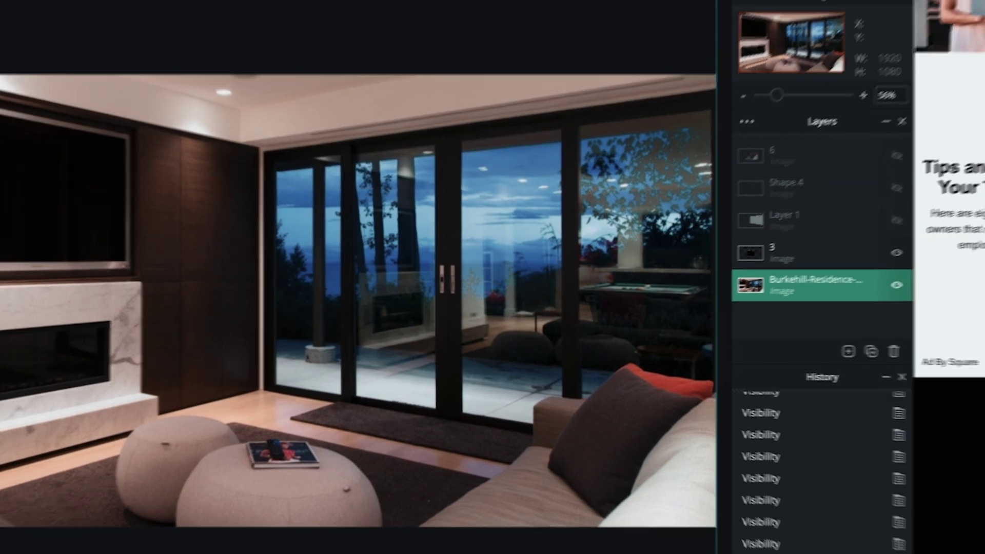
Step: Save the room without the screen as a 1920 × 1080 JPG at 100% quality named "Full Room Witout screen"
click(20, 36)
click(39, 137)
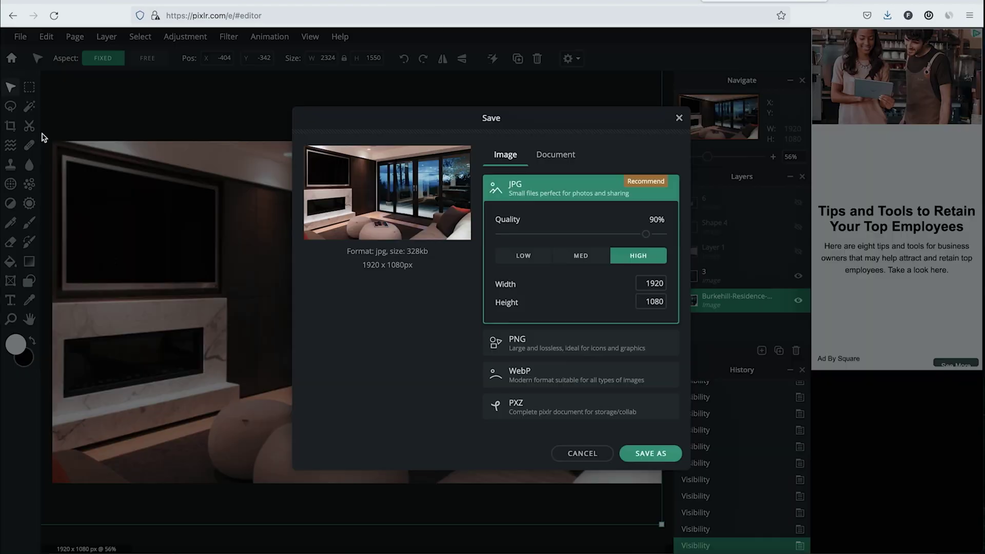
click(645, 458)
text(Full Room Witout screen)
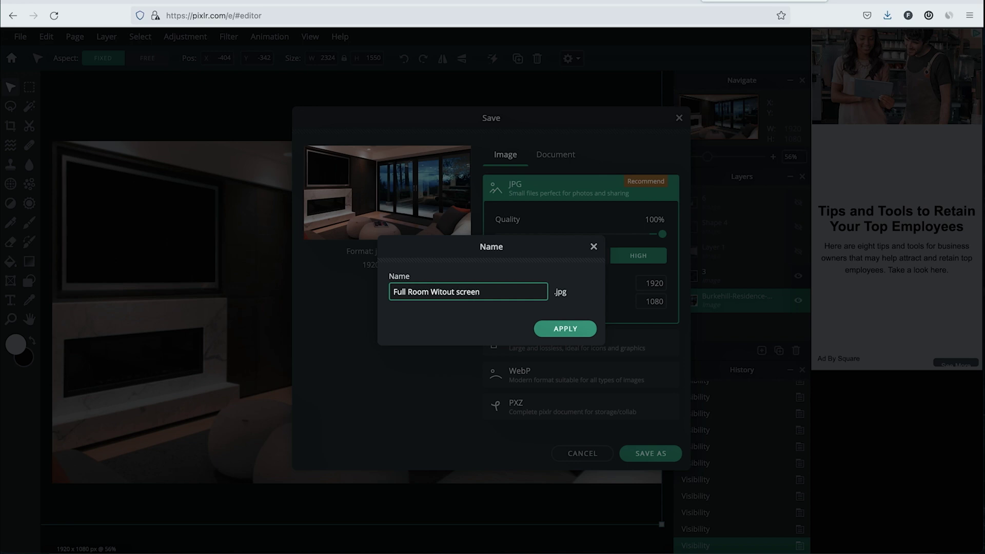
click(565, 329)
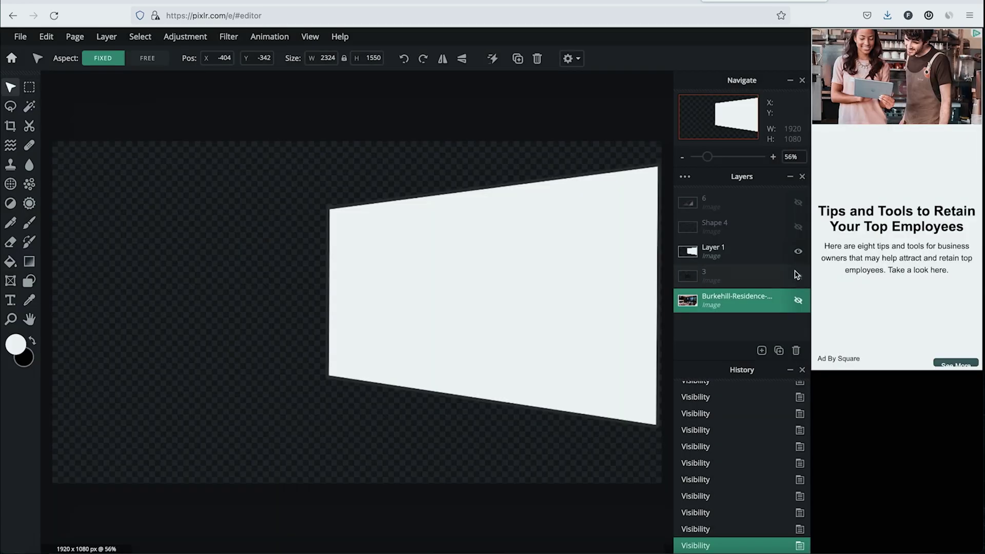
Step: Save the white Layer 1 screen, the Shape 4 bar and the layer 6 sofa as separate images, showing only one layer each time
click(20, 37)
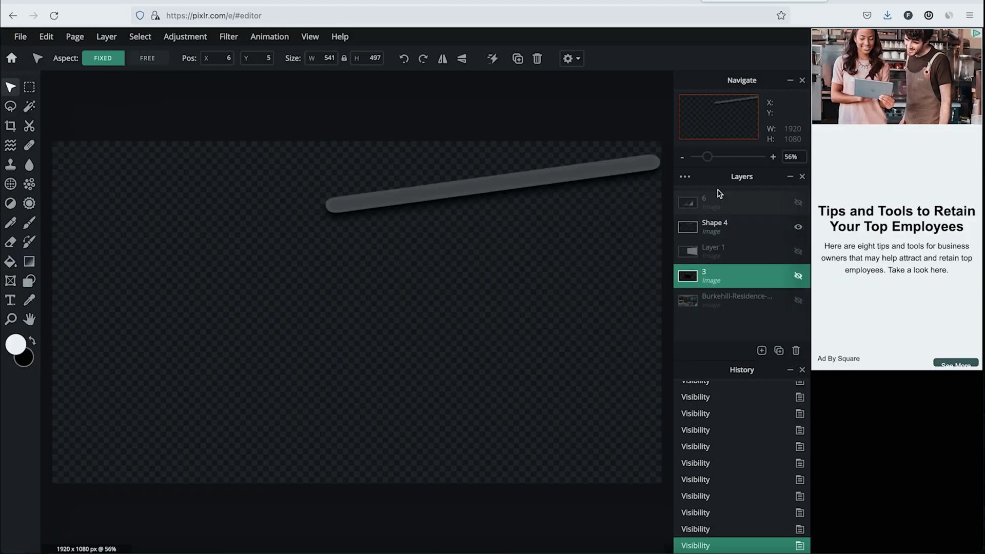
click(20, 37)
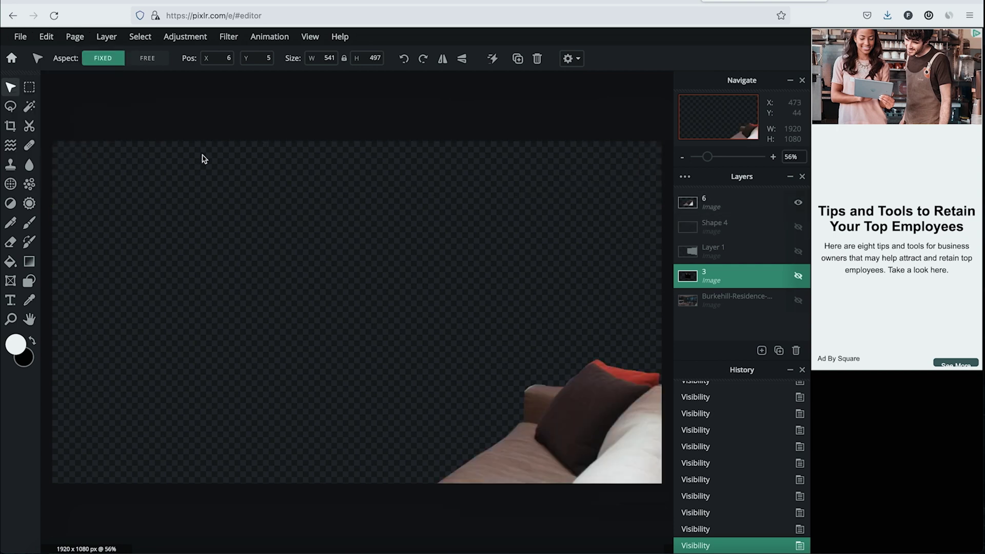
click(21, 37)
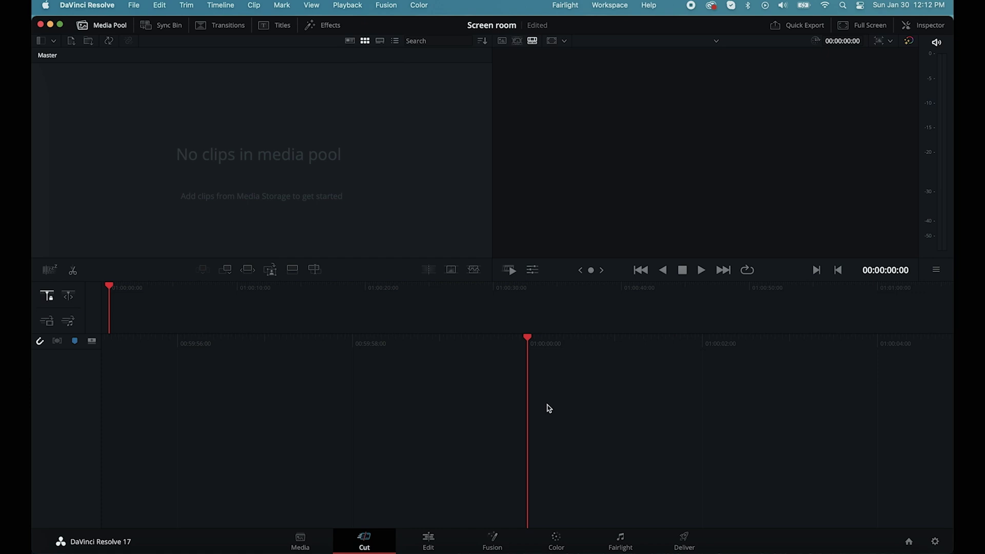
Step: Open the Edit page in DaVinci Resolve and import the four room images from the Video Assets folder into the media pool
click(419, 545)
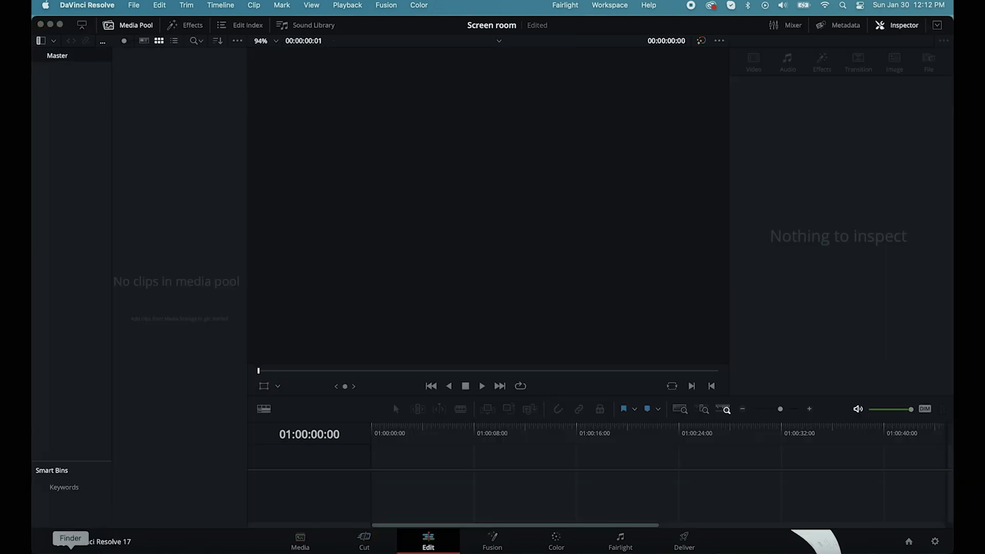
click(66, 550)
drag(223, 314, 664, 143)
drag(657, 181, 178, 119)
drag(670, 202, 176, 177)
drag(203, 241, 204, 241)
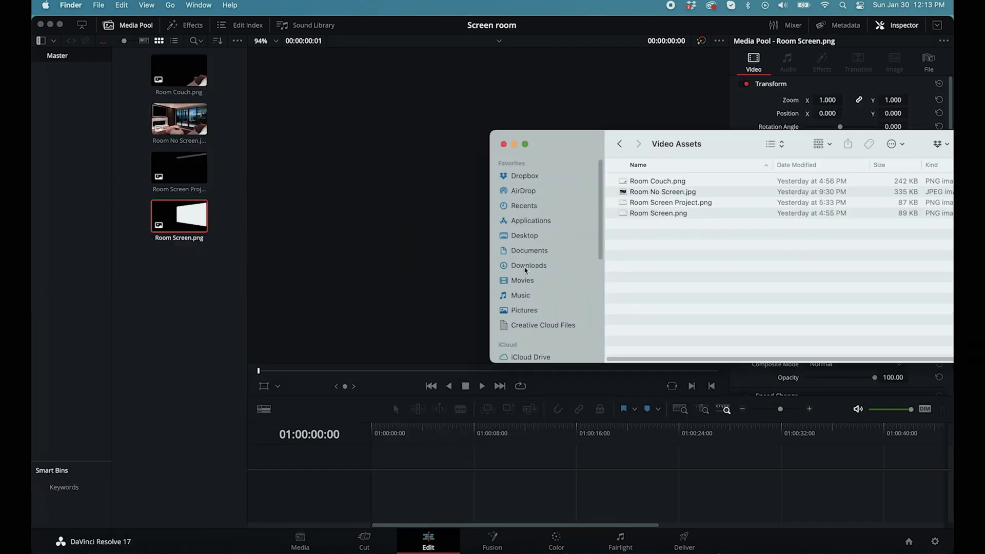
Step: Import Fire - 33072.mp4 from the Corner pin folder into the media pool and put the Finder window away
key(super+bracketleft)
drag(645, 228, 173, 278)
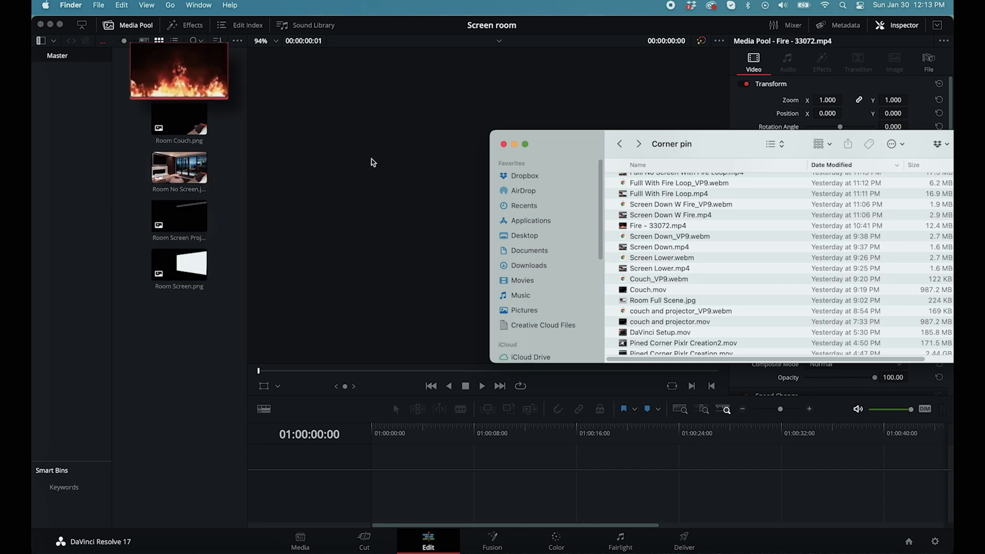
click(514, 144)
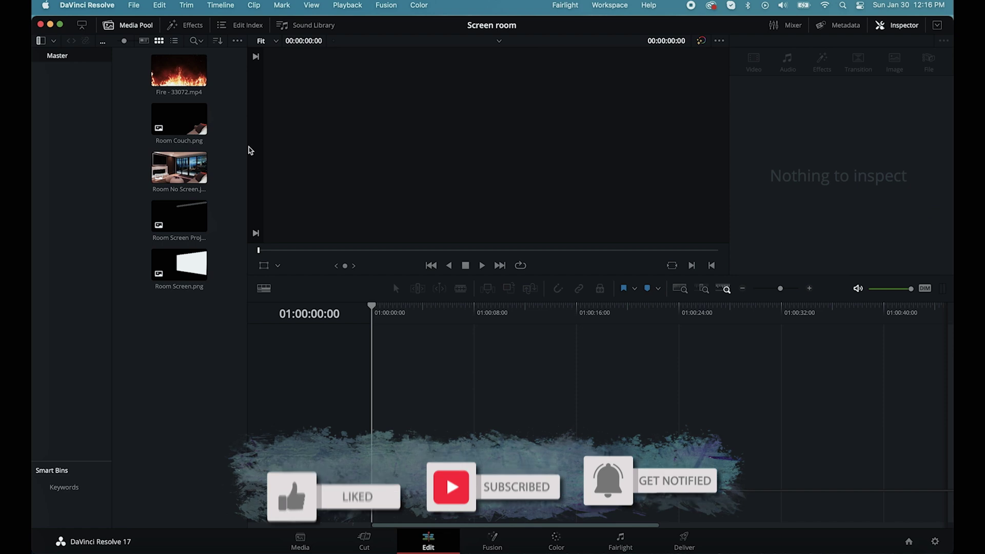
Step: Set the project's timeline frame rate to 30 frames per second and apply the change
click(134, 5)
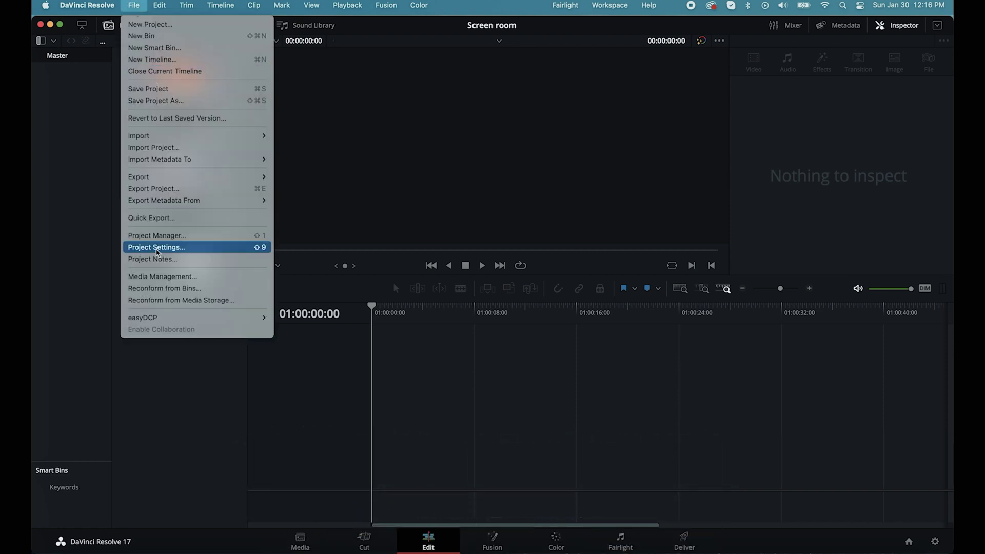
click(158, 247)
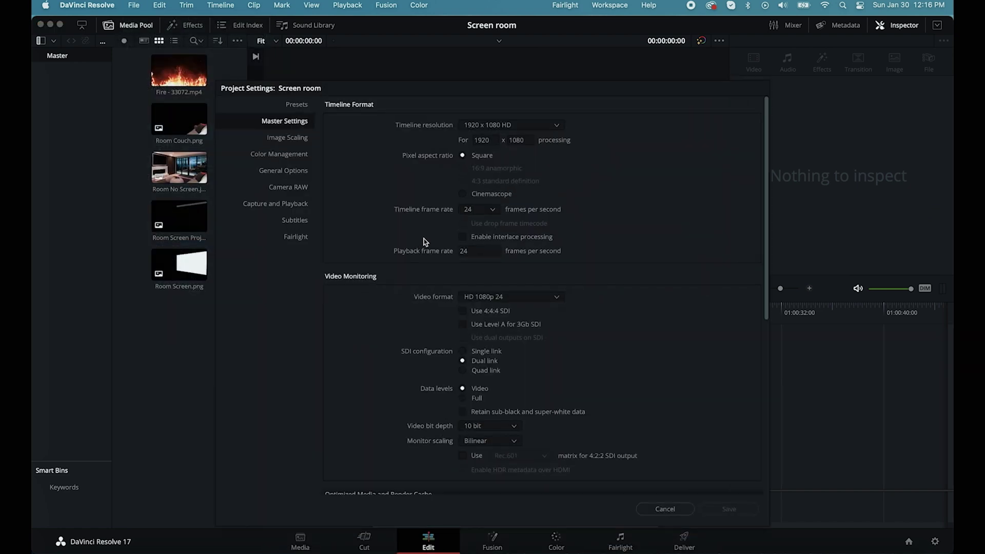
click(425, 239)
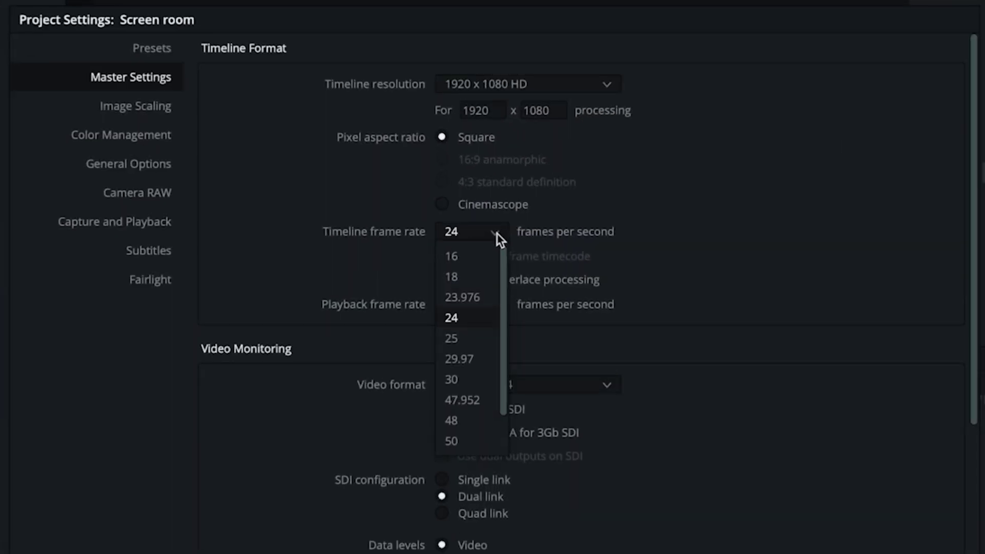
click(452, 379)
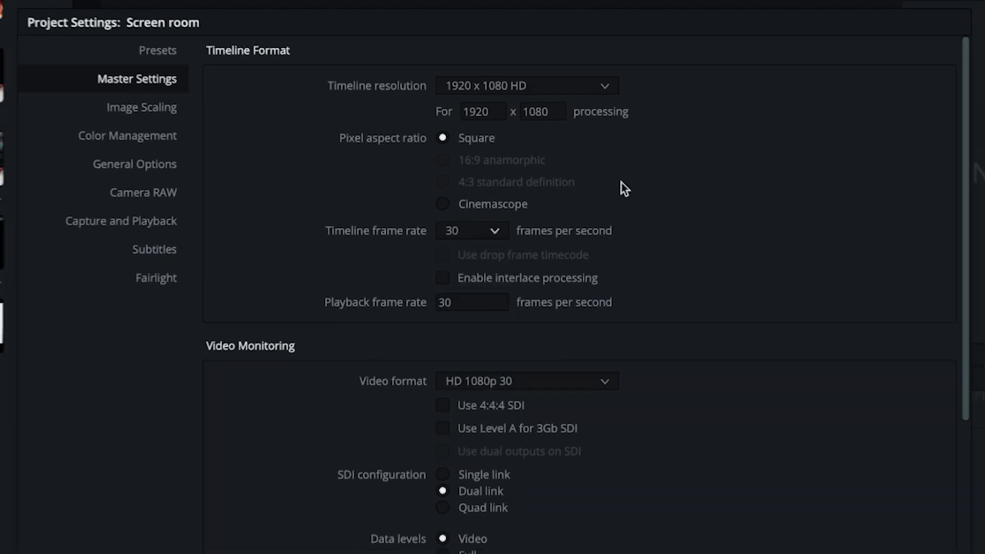
click(729, 508)
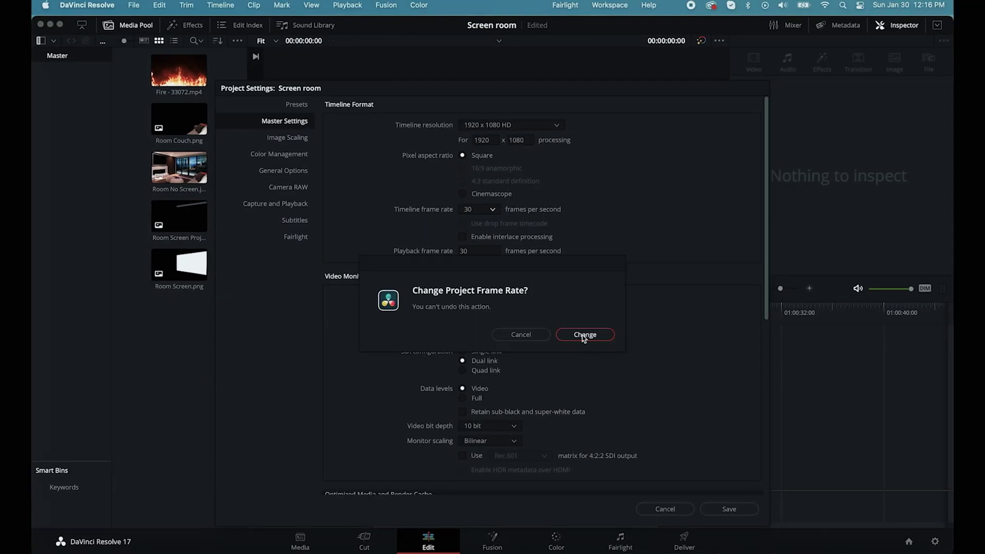
click(583, 336)
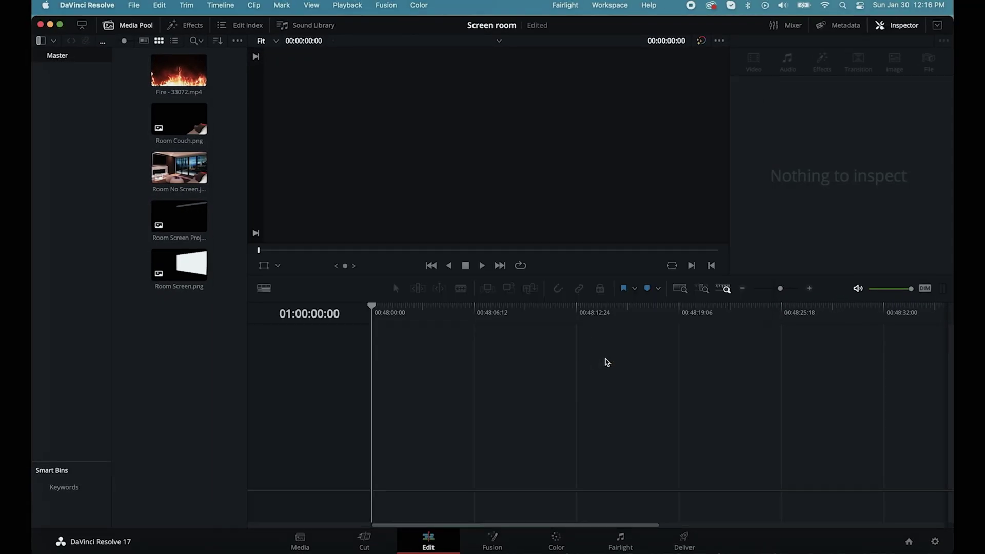
Step: Stack Room No Screen.jpg, Fire - 33072.mp4, Room Screen.png and Room Screen Project.png at the timeline start on video tracks 1 to 4
drag(163, 191, 337, 483)
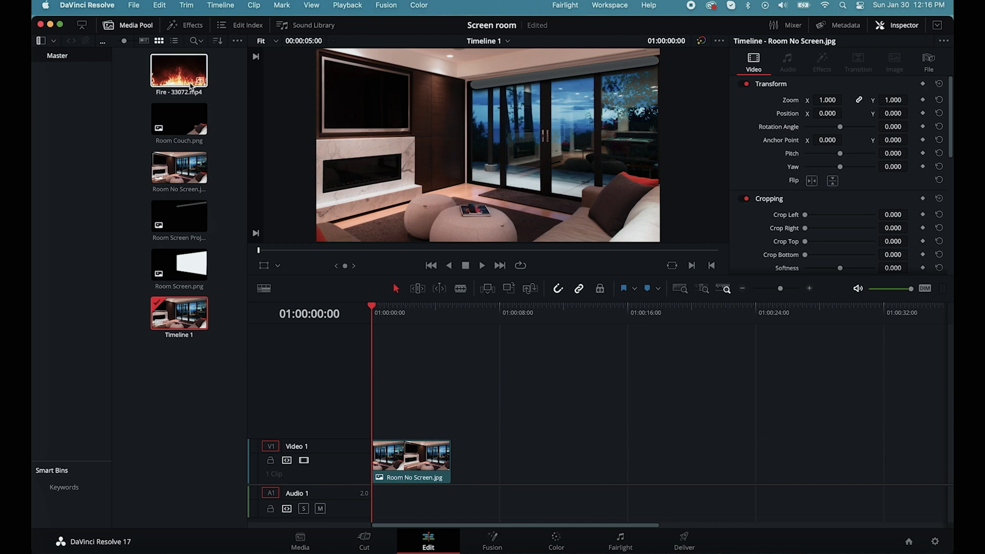
drag(191, 86, 374, 408)
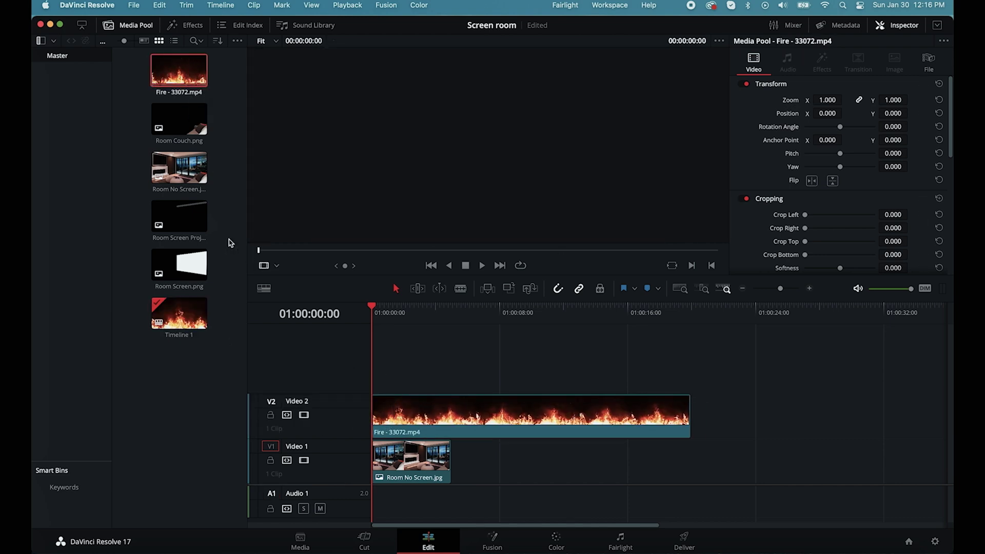
drag(192, 264, 375, 383)
drag(191, 218, 379, 348)
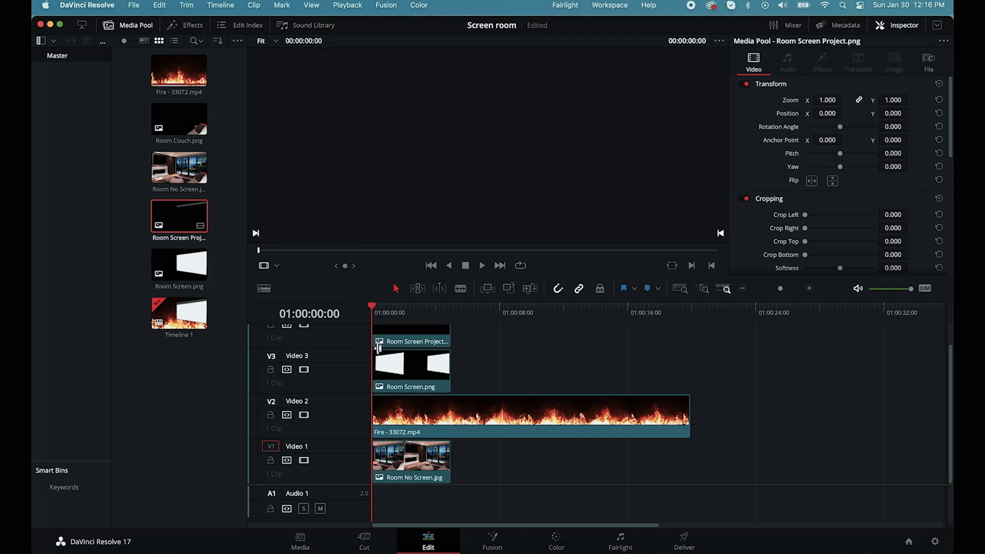
Step: Disable the Video 2 track and extend the Room No Screen.jpg and Room Screen Project.png clips to the fire clip's end
click(303, 415)
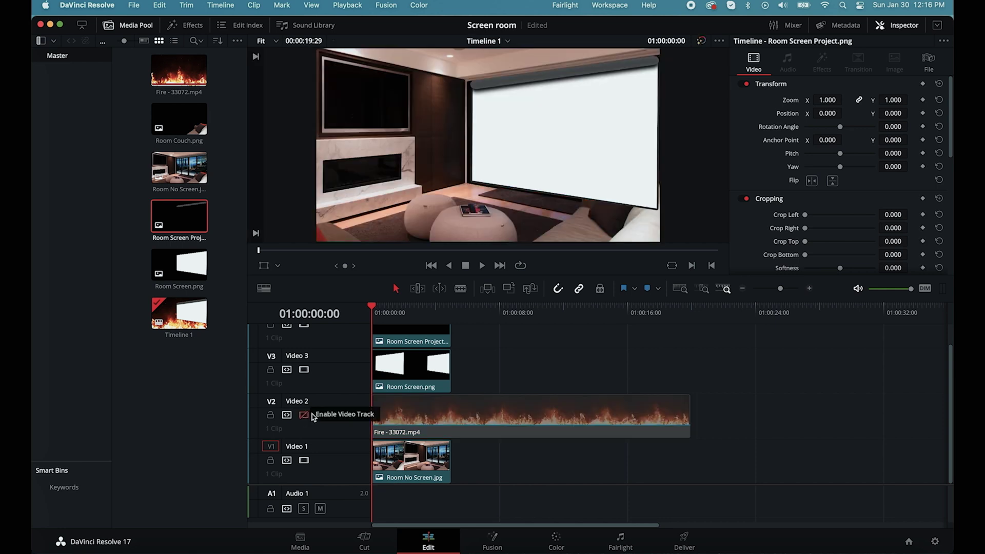
drag(372, 308, 401, 311)
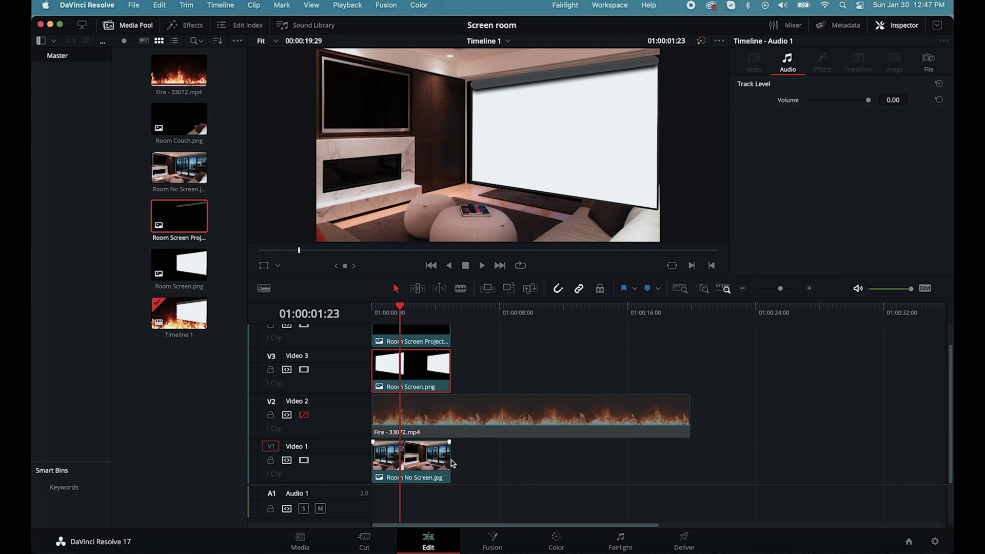
drag(451, 457, 686, 454)
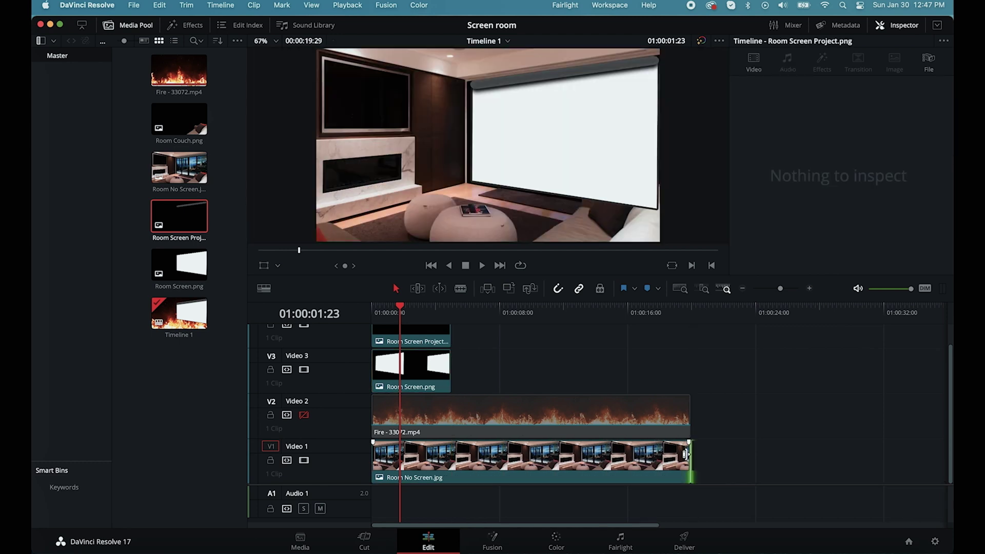
drag(449, 335, 690, 336)
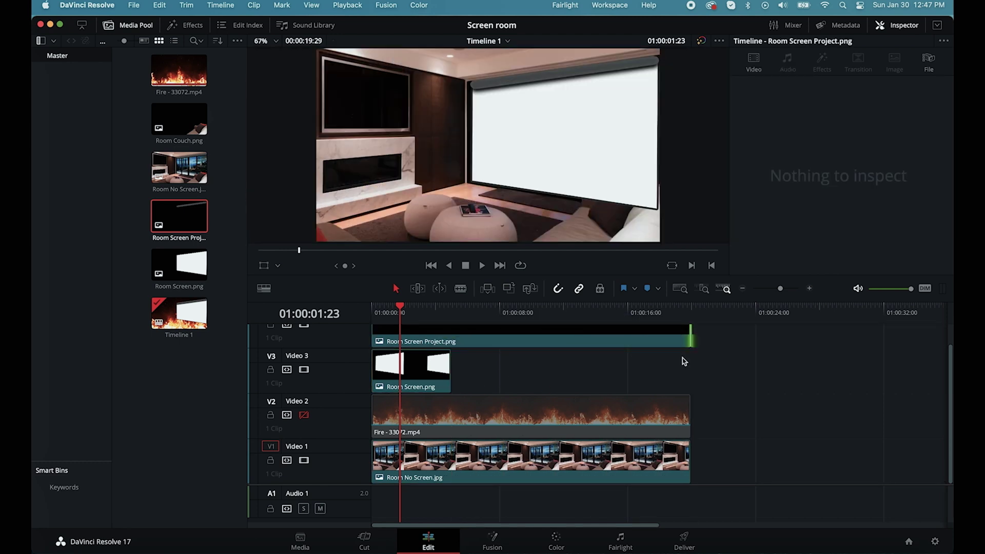
Step: Disable the Video 3 track, enable Video 2 again and open the fire clip in the Fusion page
click(303, 369)
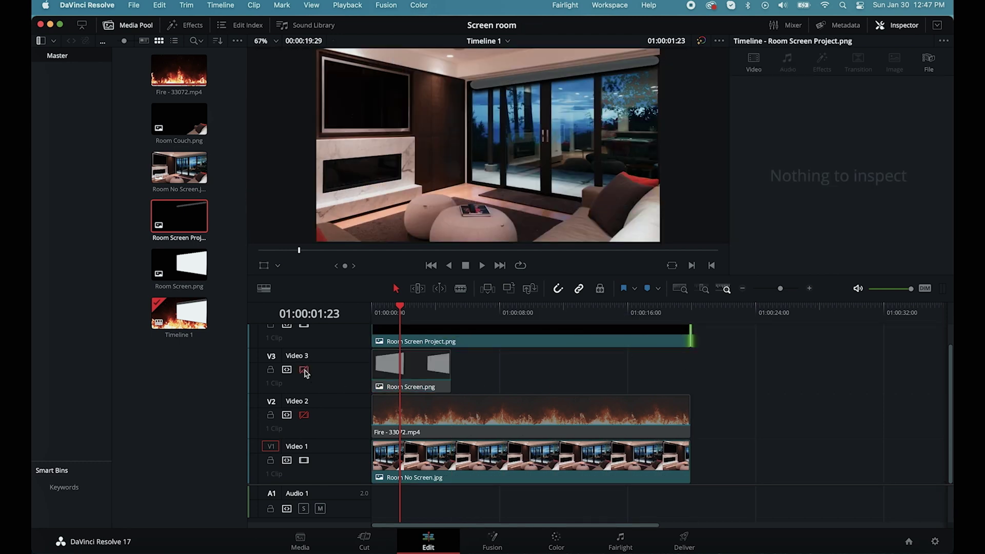
click(304, 414)
right_click(504, 411)
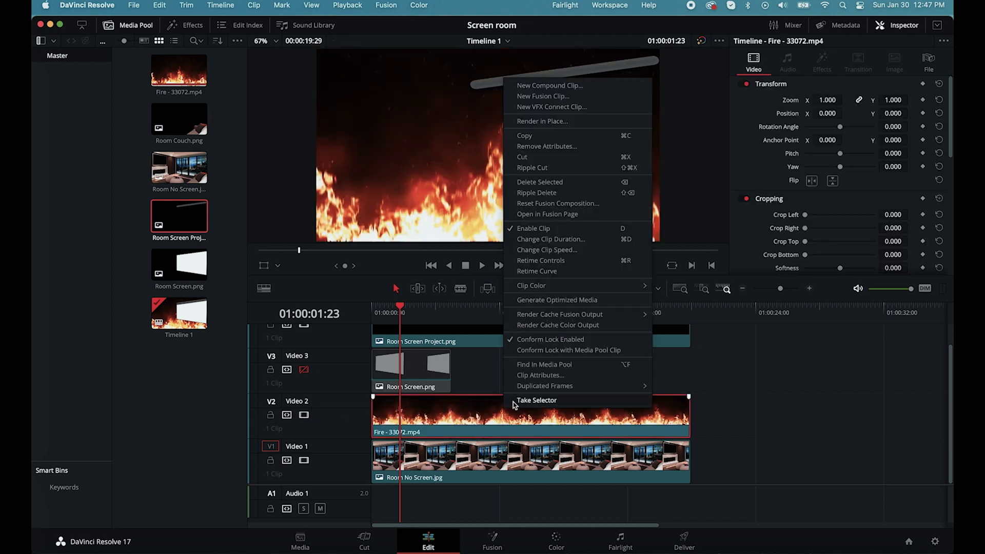
click(558, 214)
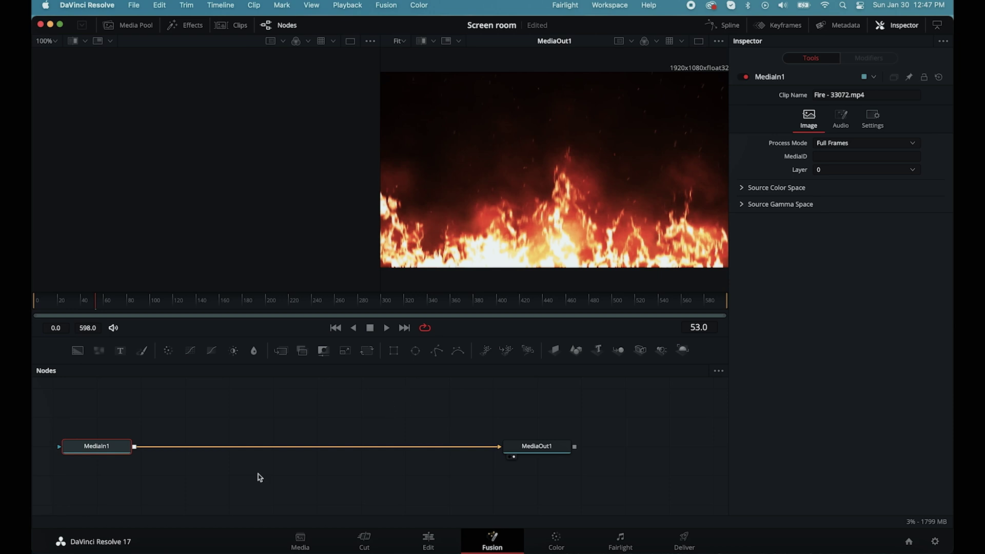
Step: Add Room No Screen.jpg from the Video Assets folder to the fire composition and place its node above MediaIn1
click(69, 539)
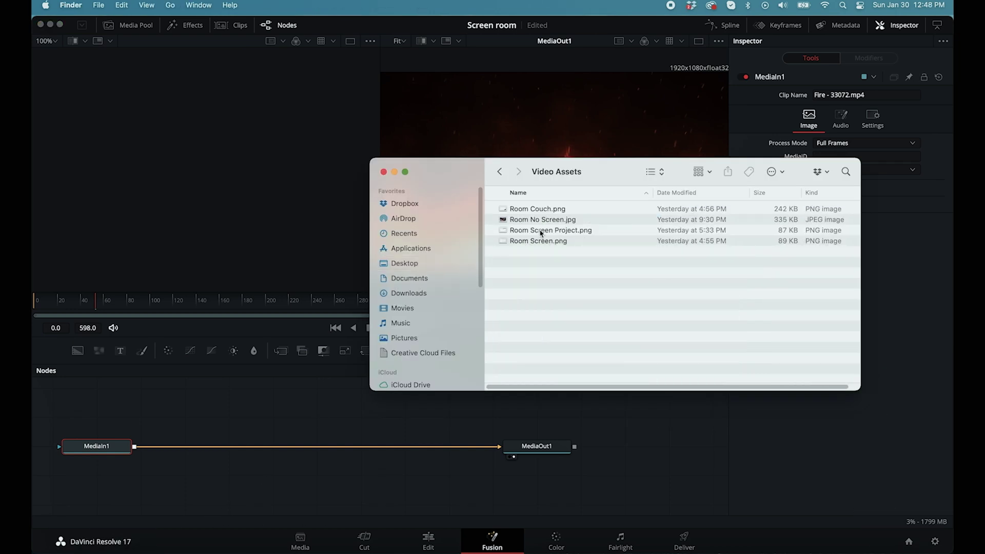
drag(539, 221, 259, 246)
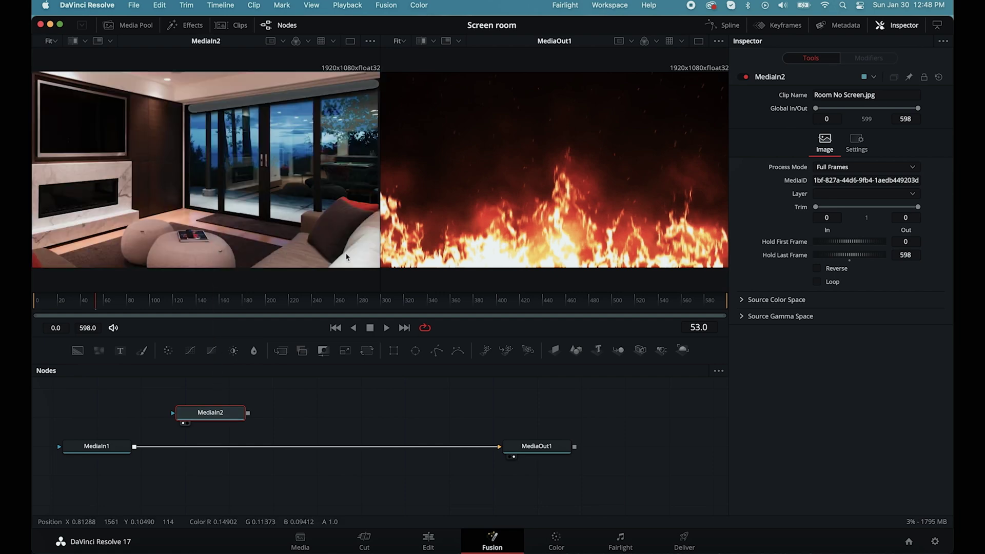
click(97, 446)
drag(220, 414, 145, 400)
Step: Insert a Transform node after the fire's MediaIn1 and set its size to 0.25
click(121, 446)
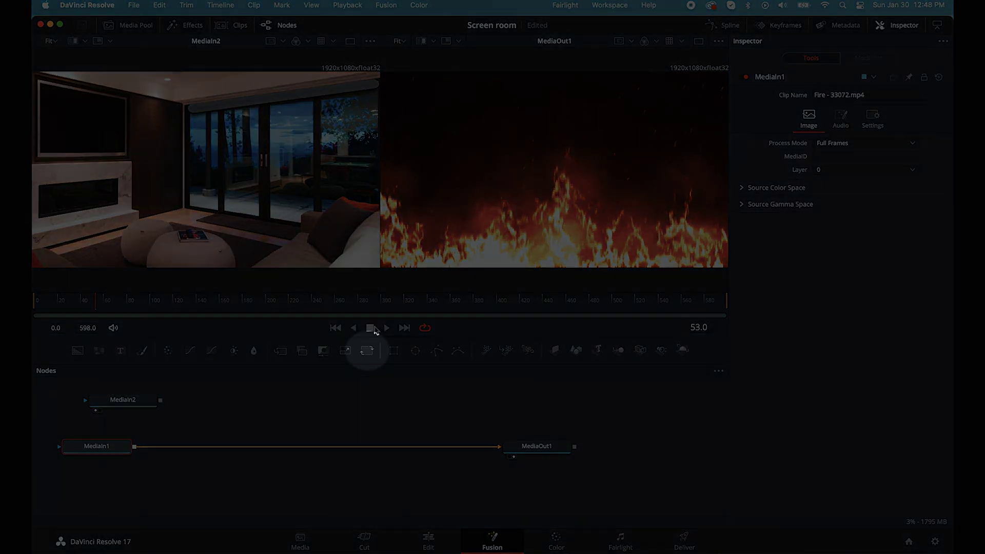
click(367, 351)
drag(849, 176, 826, 179)
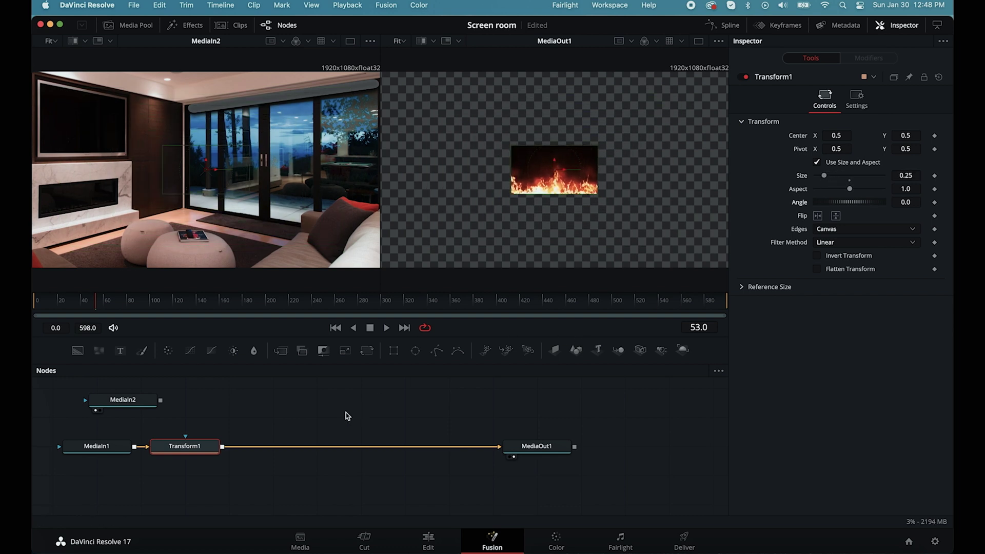
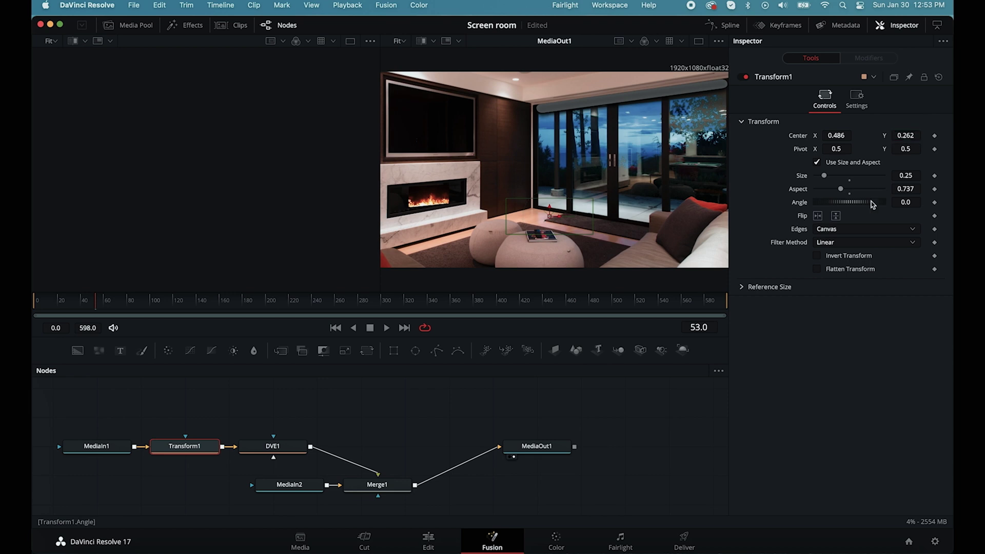
Step: Fit the fire into the fireplace with Transform1 at center 0.493, 0.272, size 0.48, aspect 0.536 and angle 2.6
drag(853, 205, 832, 184)
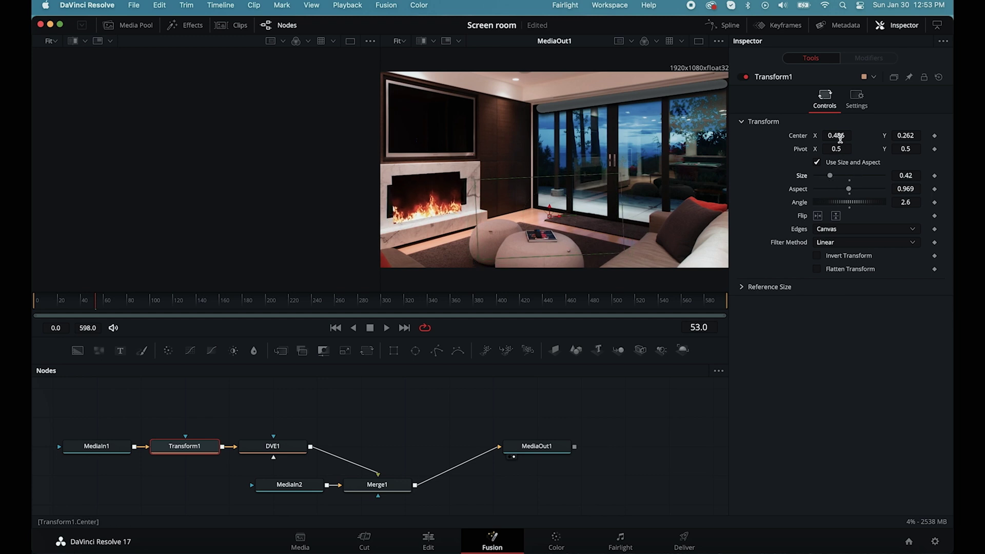
drag(839, 138, 842, 139)
drag(908, 136, 918, 136)
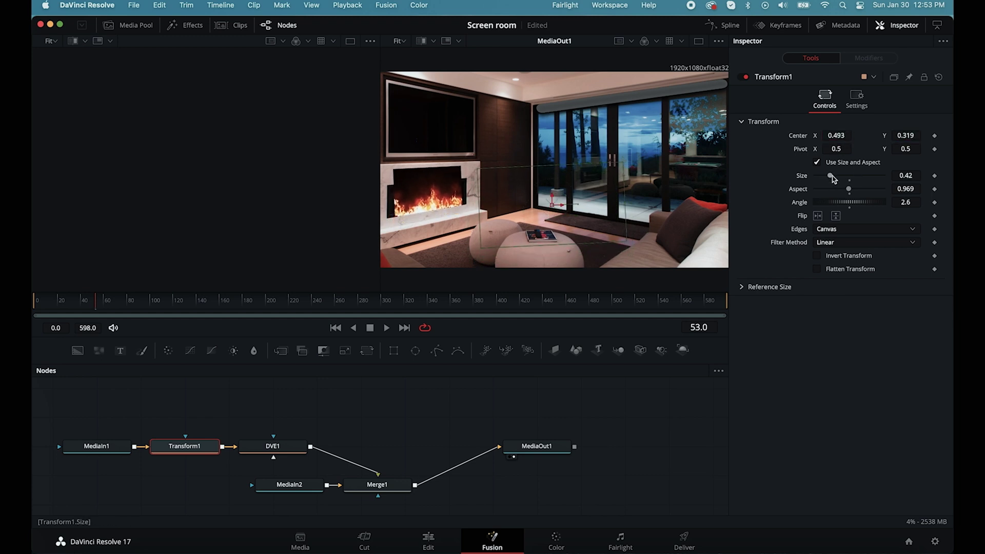
drag(833, 178, 839, 194)
drag(906, 136, 900, 135)
drag(838, 189, 835, 192)
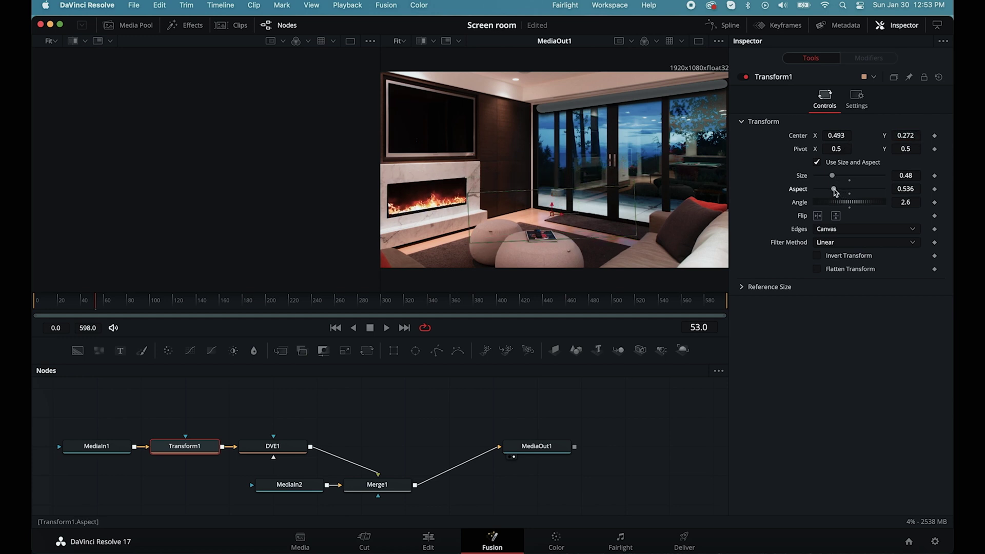
Step: Set Transform1's center Y to 0.255, connect DVE1 directly to MediaOut1 in place of Merge1, and check the fire on the Edit page timeline
drag(905, 138, 901, 138)
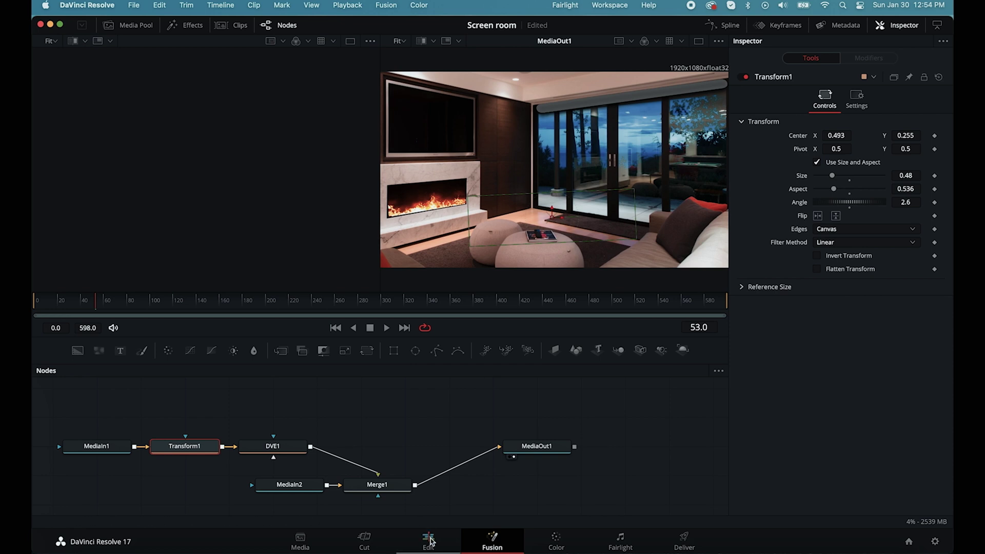
drag(378, 476, 500, 450)
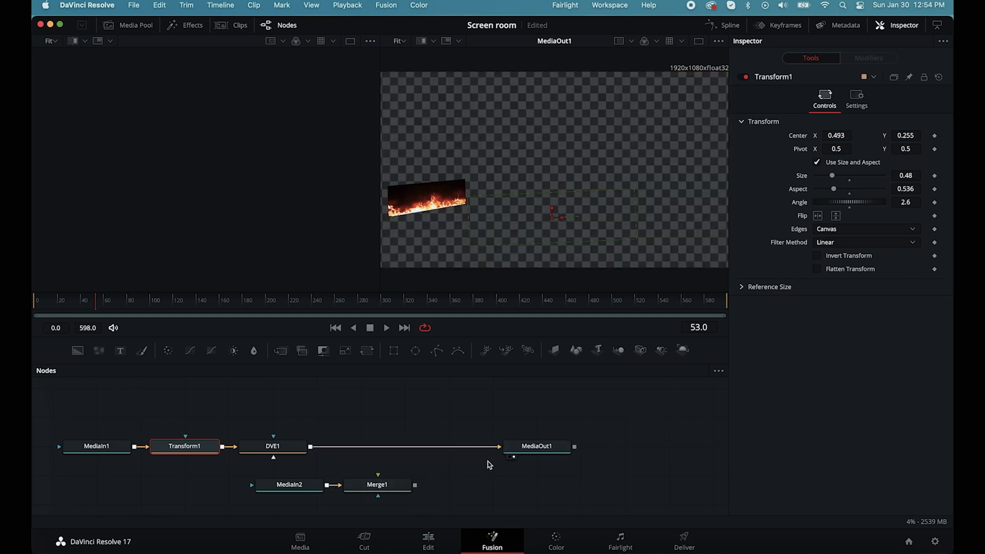
click(429, 539)
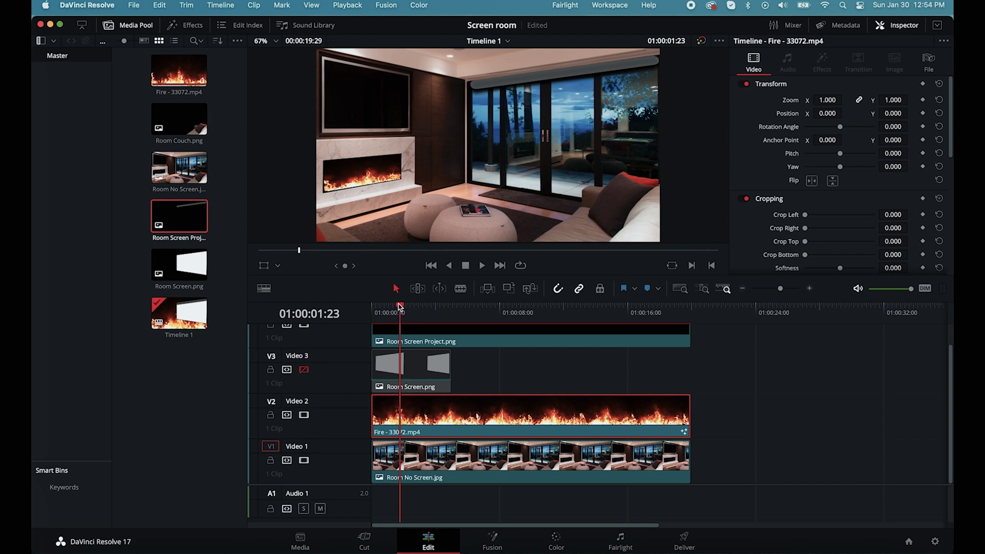
drag(399, 306, 491, 334)
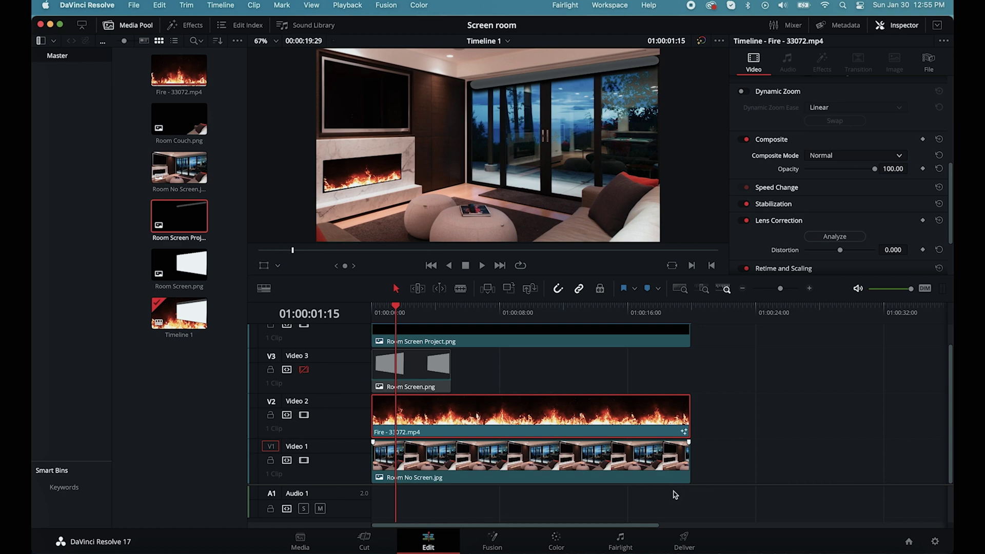
Step: Add a render job on the Deliver page named Full Scene No Screen, saved to the Video Assets folder
click(684, 541)
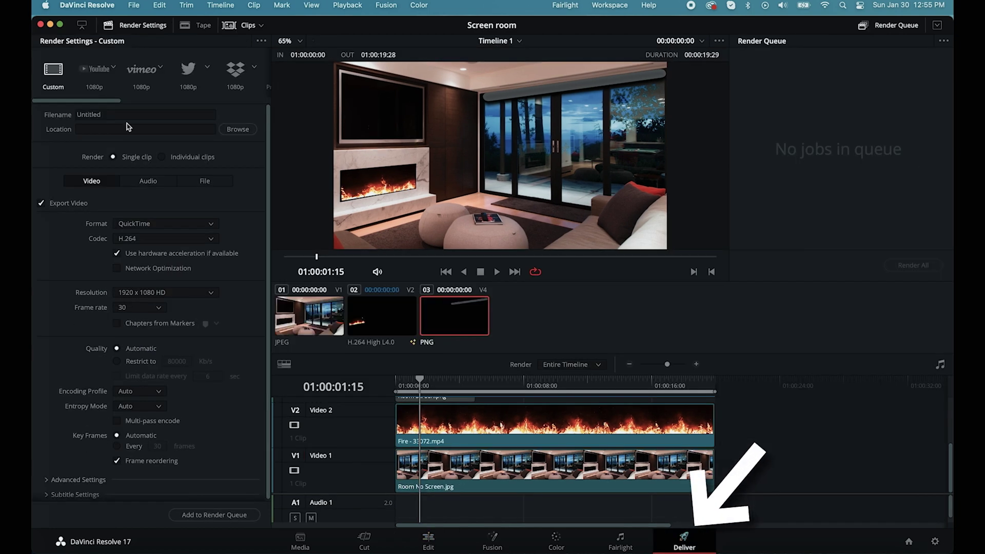
text(ene No Screen)
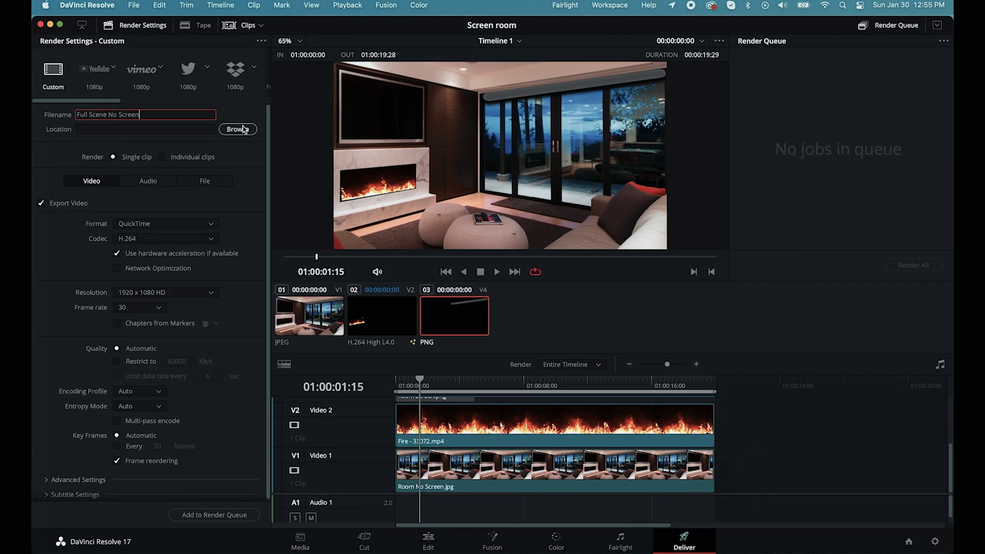
click(238, 129)
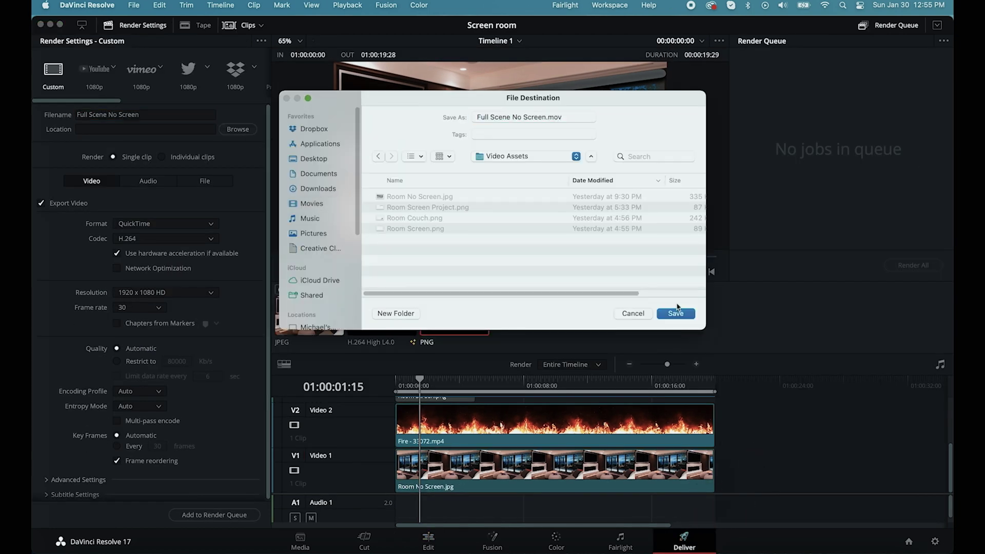
click(676, 314)
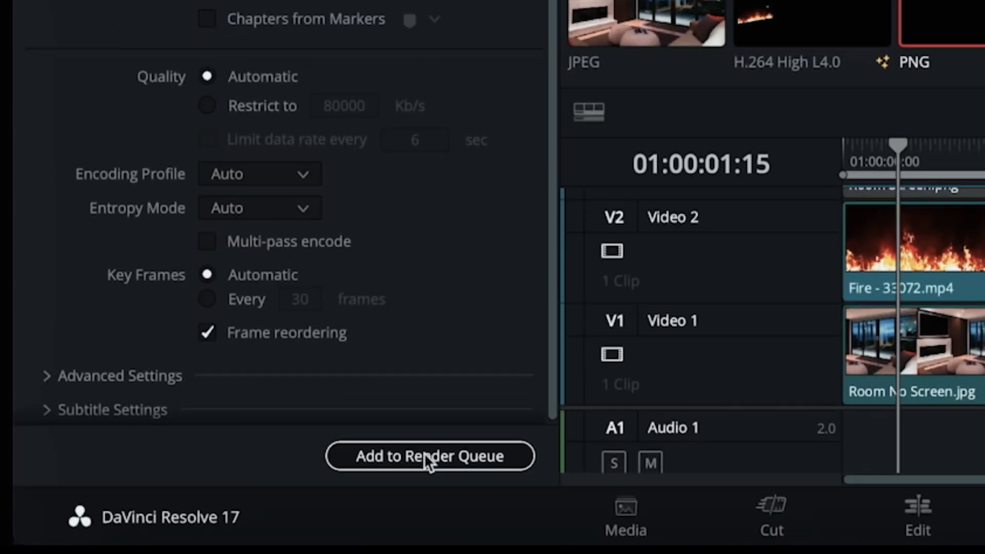
click(423, 454)
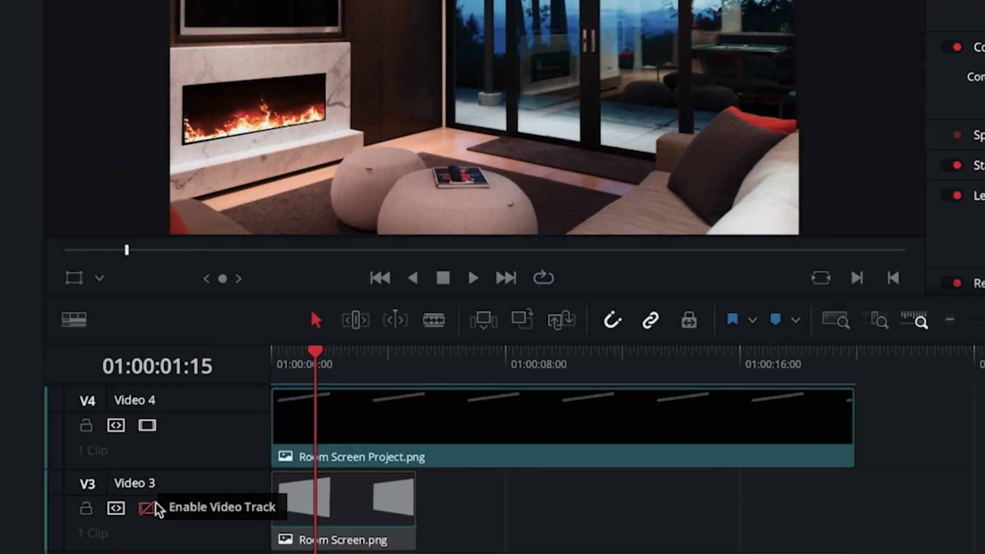
Step: Enable the Video 3 track and open its Room Screen.png clip in the Fusion page from the timeline start
click(148, 507)
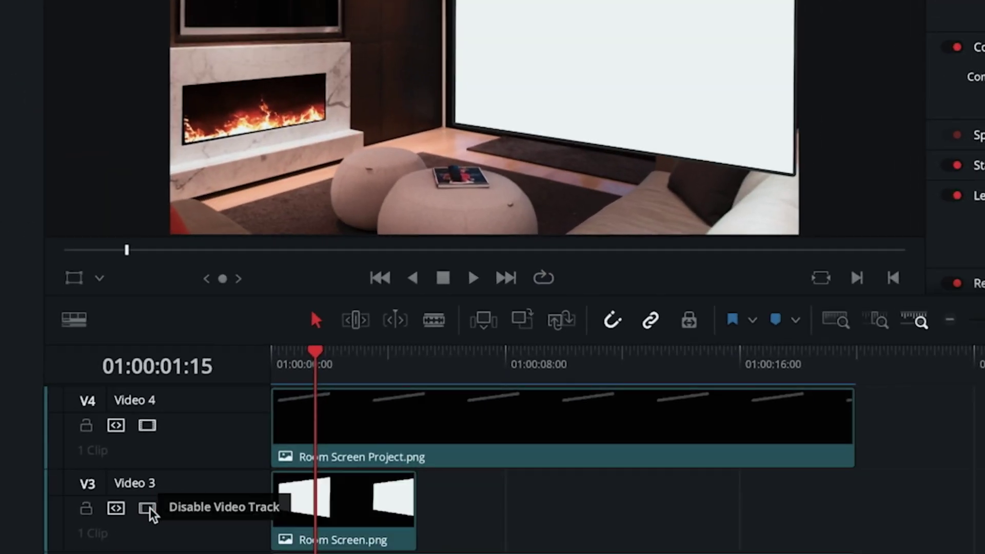
click(352, 521)
key(Home)
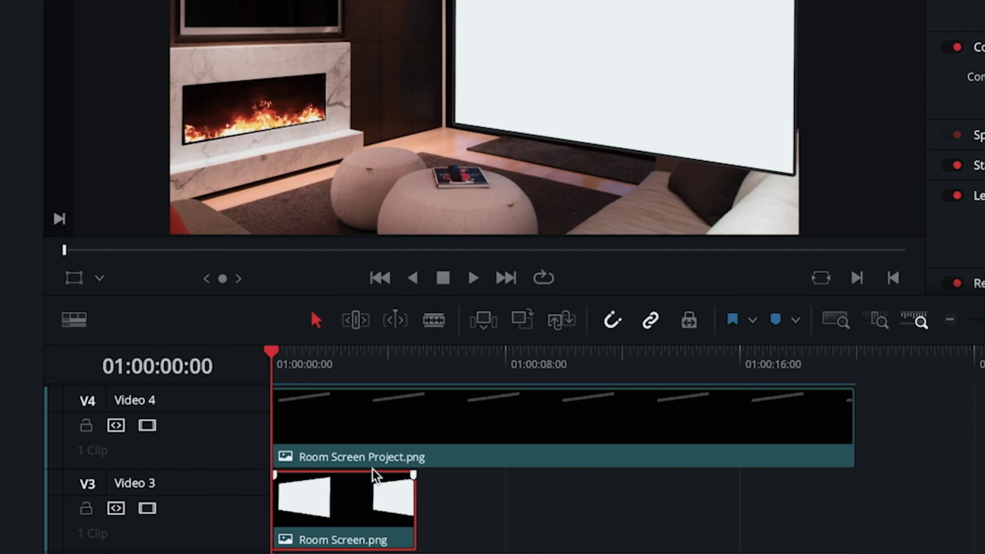
right_click(347, 503)
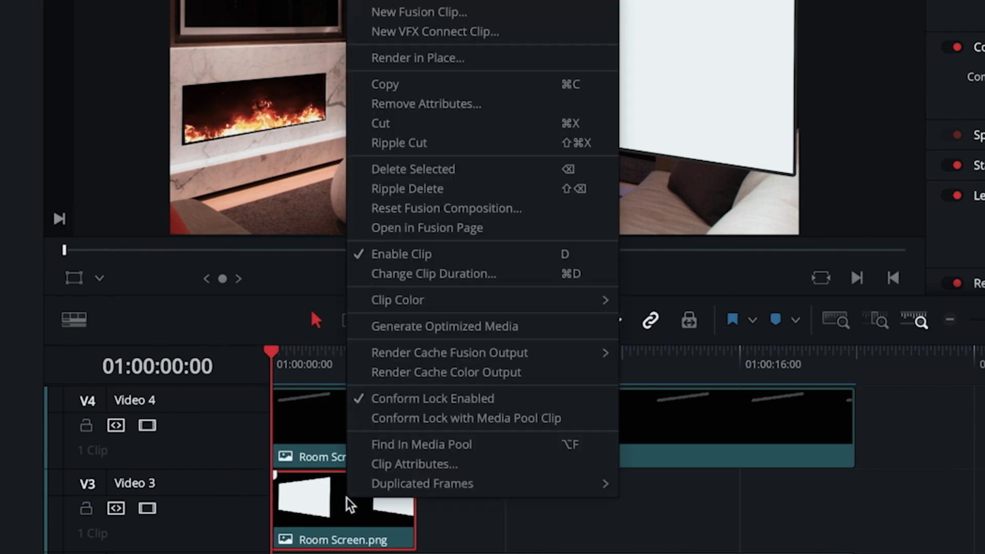
click(435, 231)
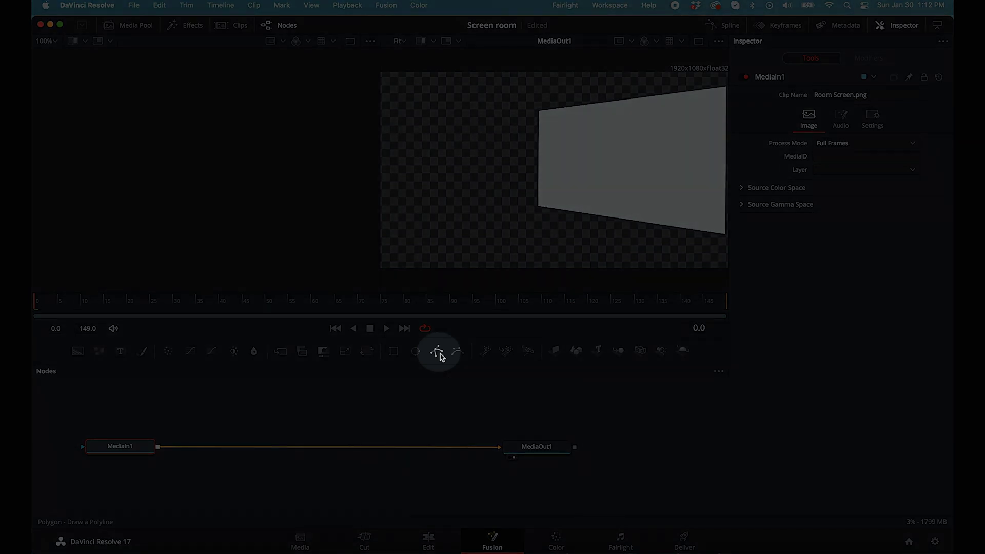
Step: Mask MediaIn1 with a Polygon outlining the white screen at frame 30, keeping the mask inverted only while drawing it
click(438, 353)
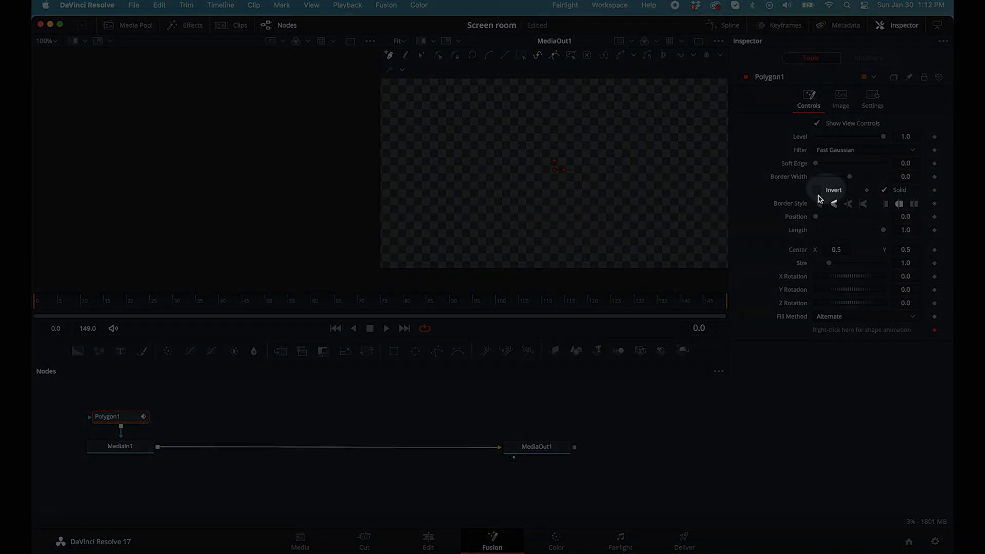
click(817, 190)
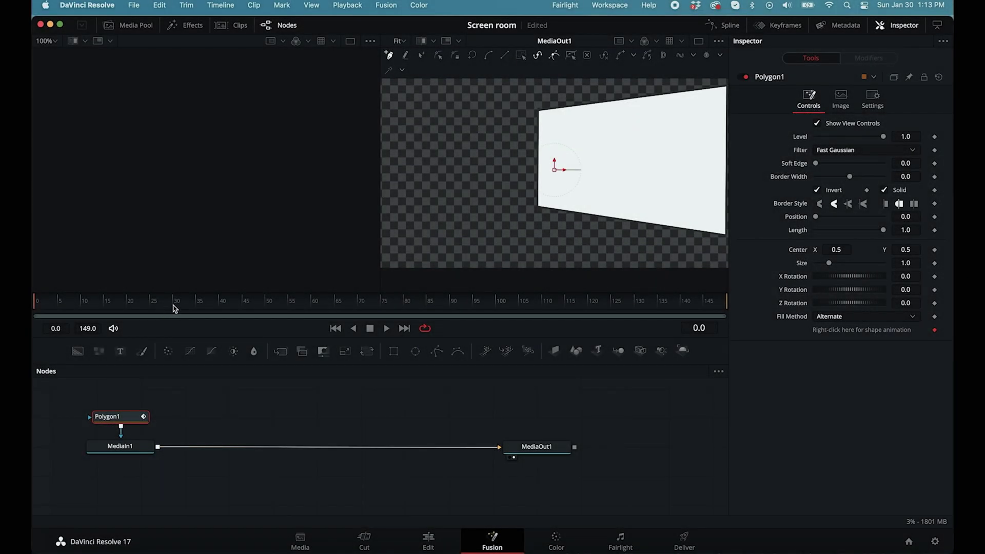
click(537, 208)
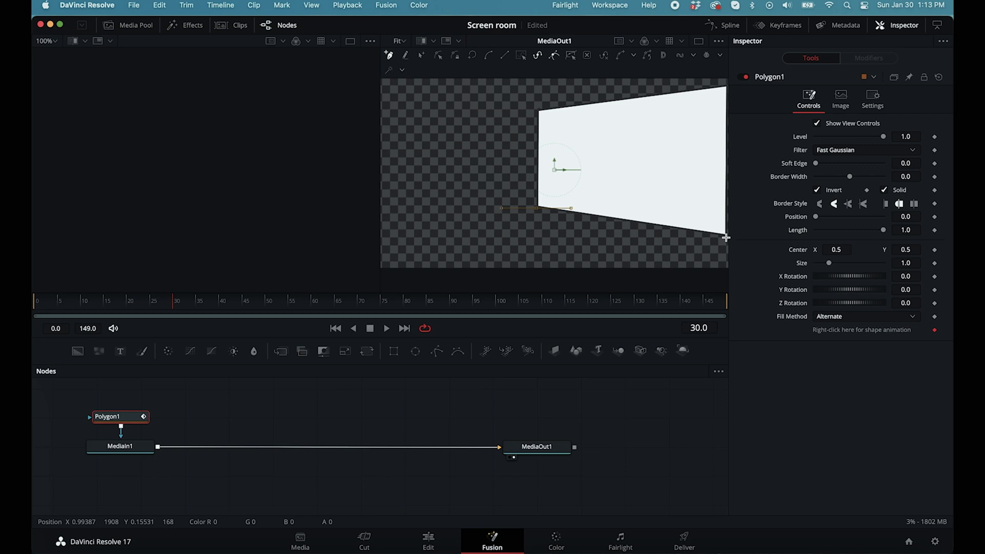
click(700, 44)
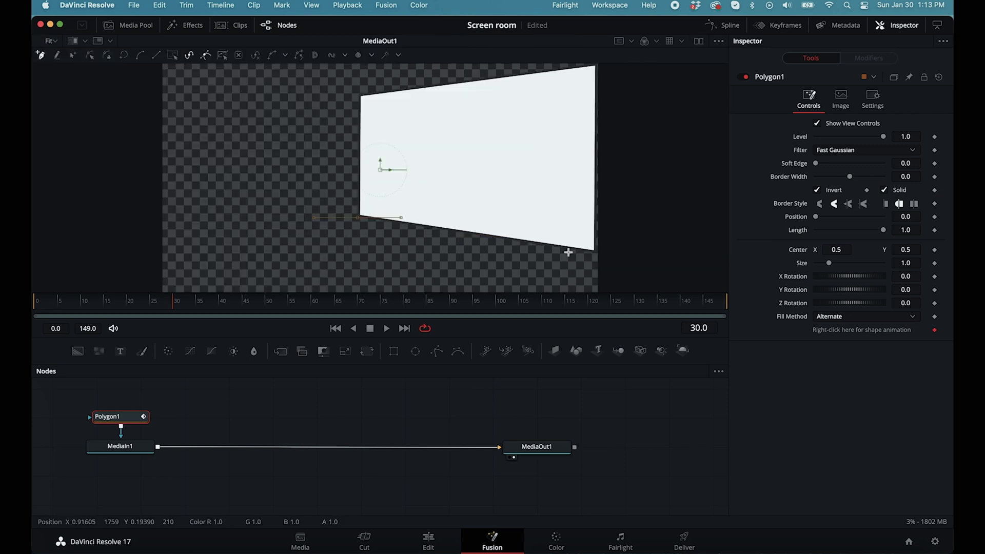
click(600, 64)
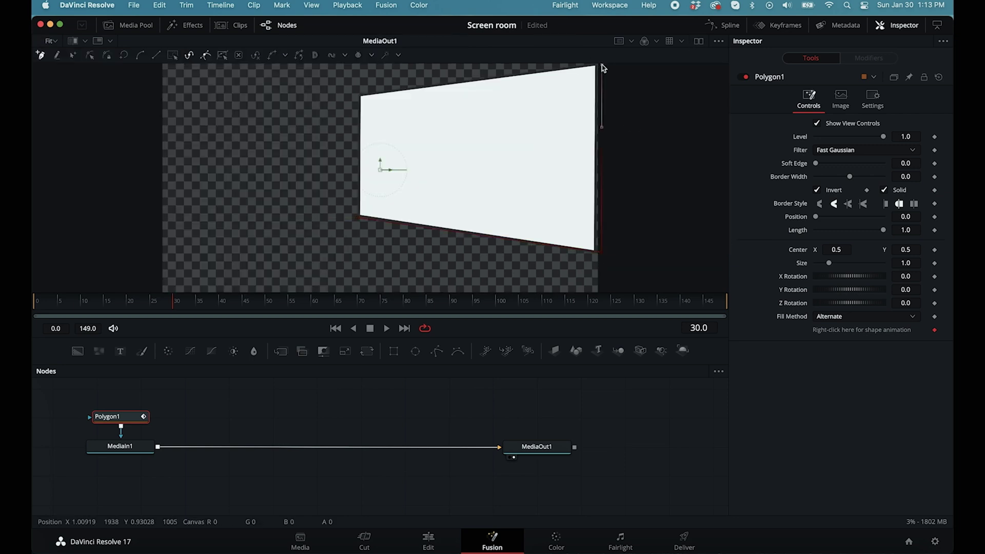
click(358, 95)
click(358, 219)
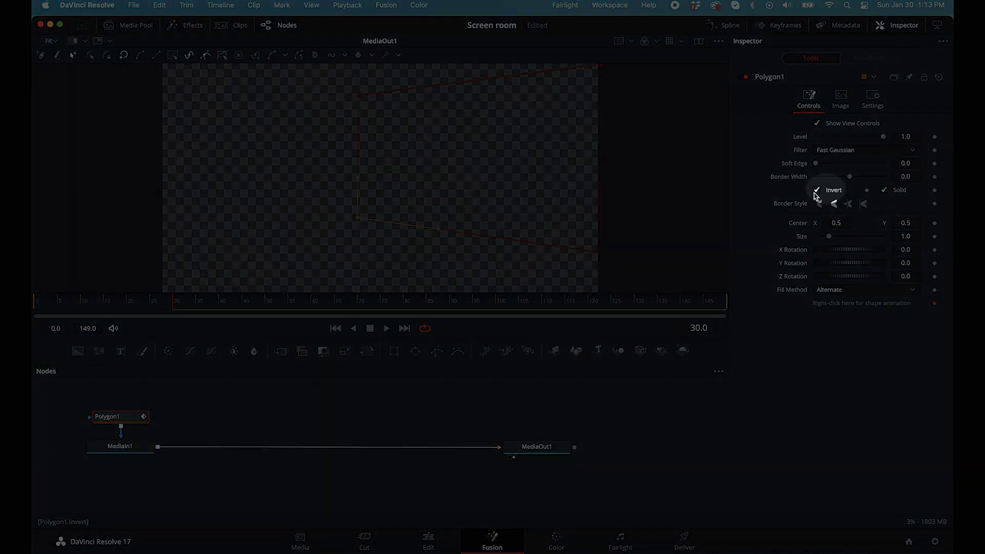
click(817, 190)
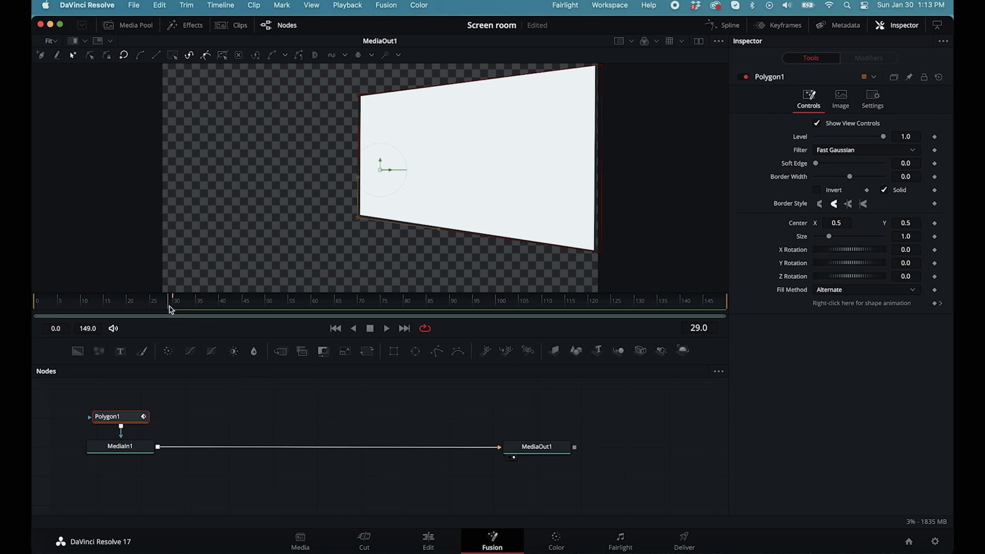
Step: At frame 0, move the polygon's two lower points up to its upper corners and play back the screen's roll-down animation
drag(171, 309, 69, 326)
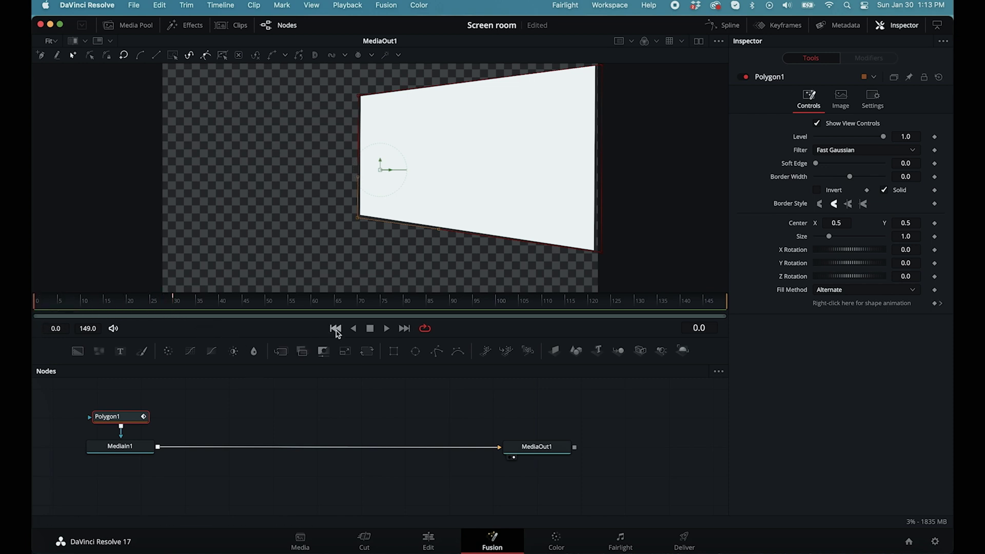
drag(596, 251, 603, 73)
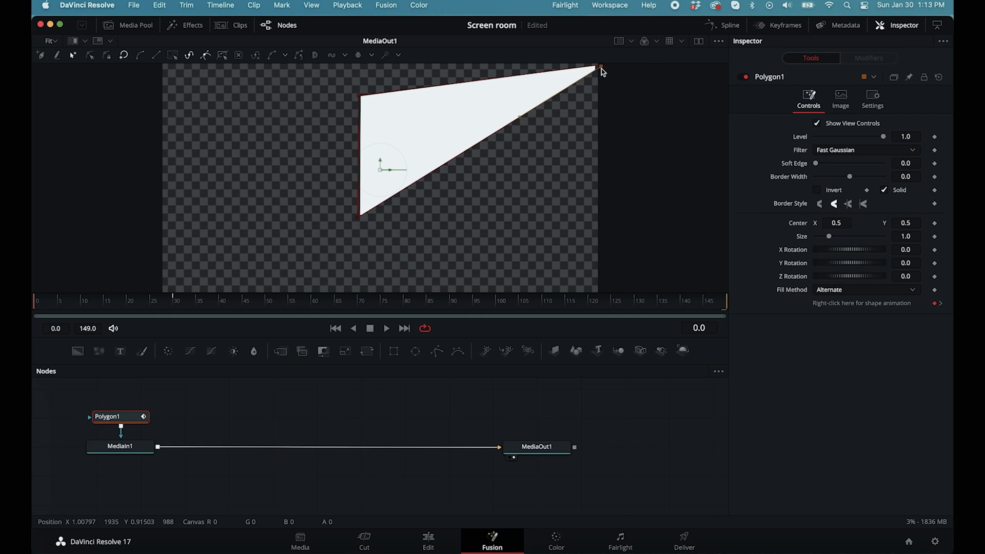
drag(359, 216, 361, 101)
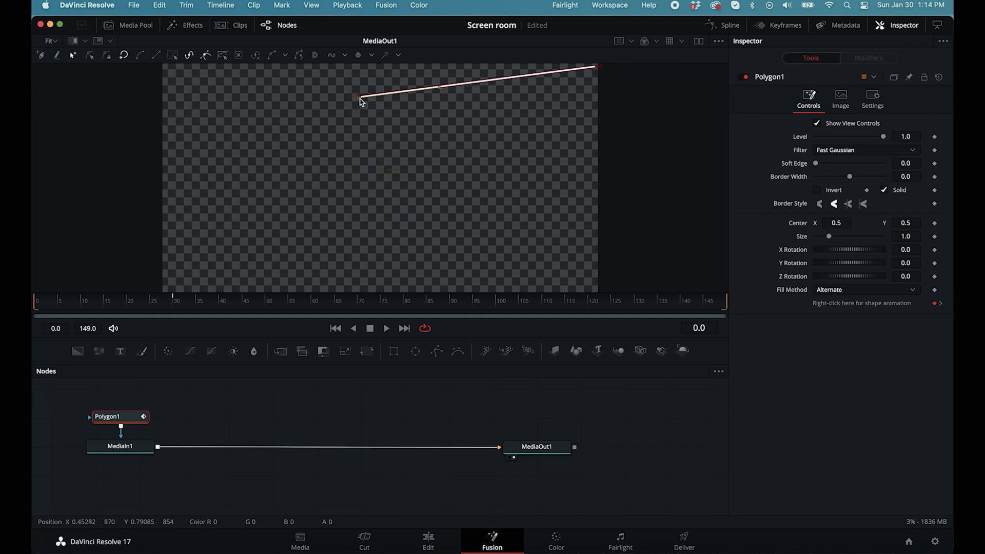
click(387, 329)
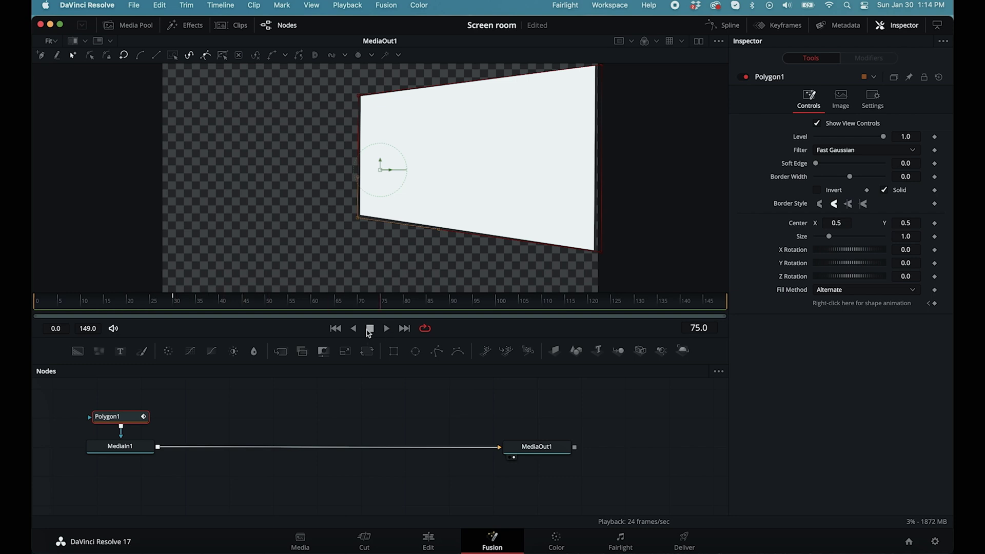
Step: Preview the screen animation from the start of the Edit timeline and extend the Room Screen.png clip to the end of the other clips
click(429, 541)
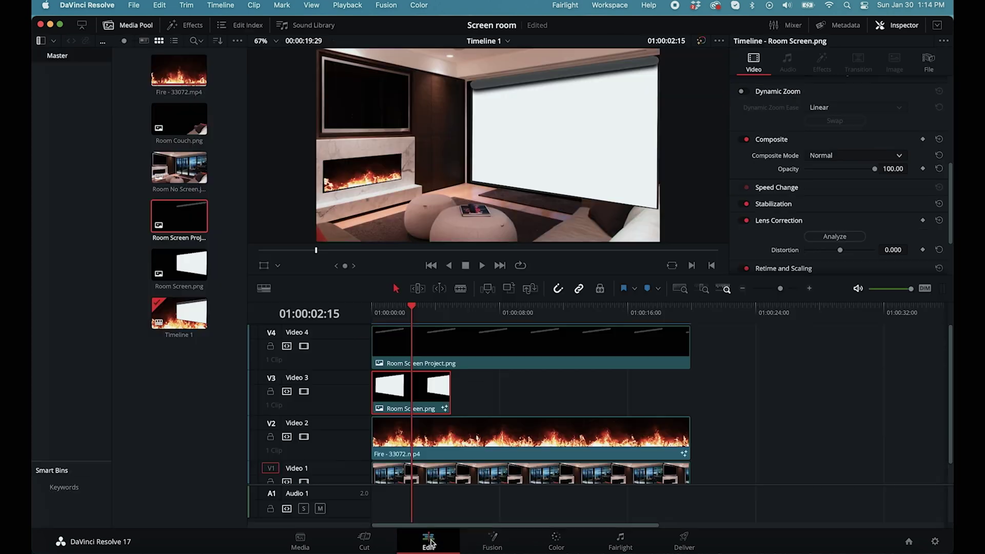
click(432, 266)
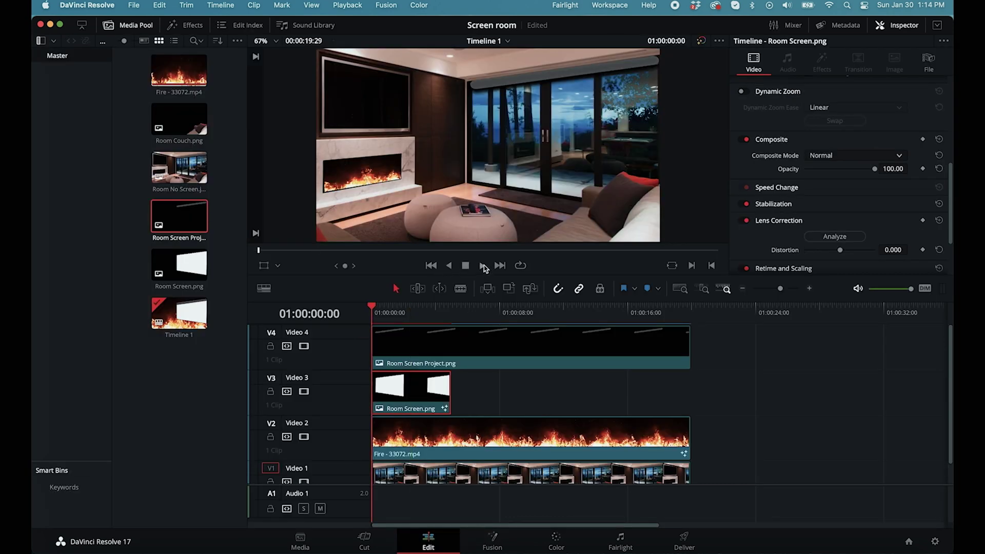
click(484, 266)
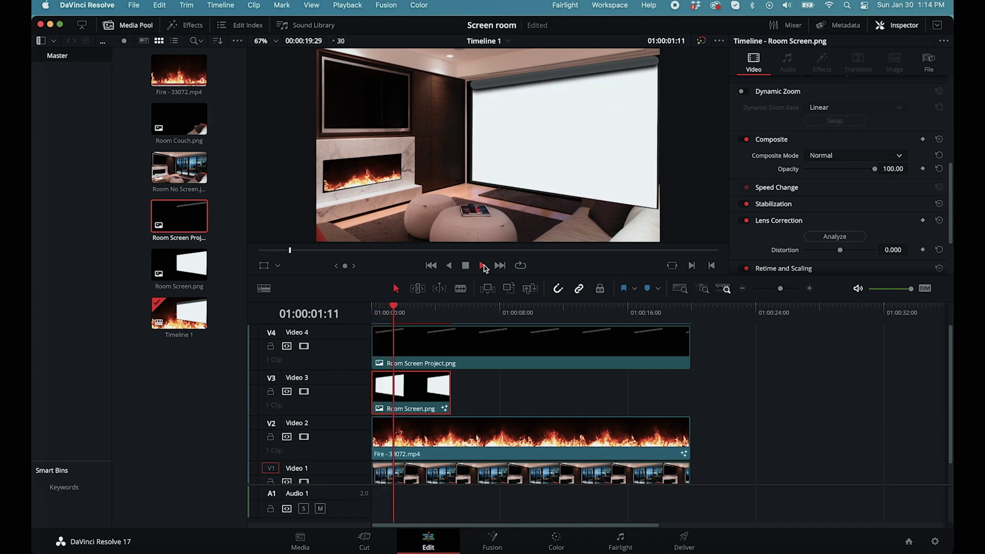
click(467, 271)
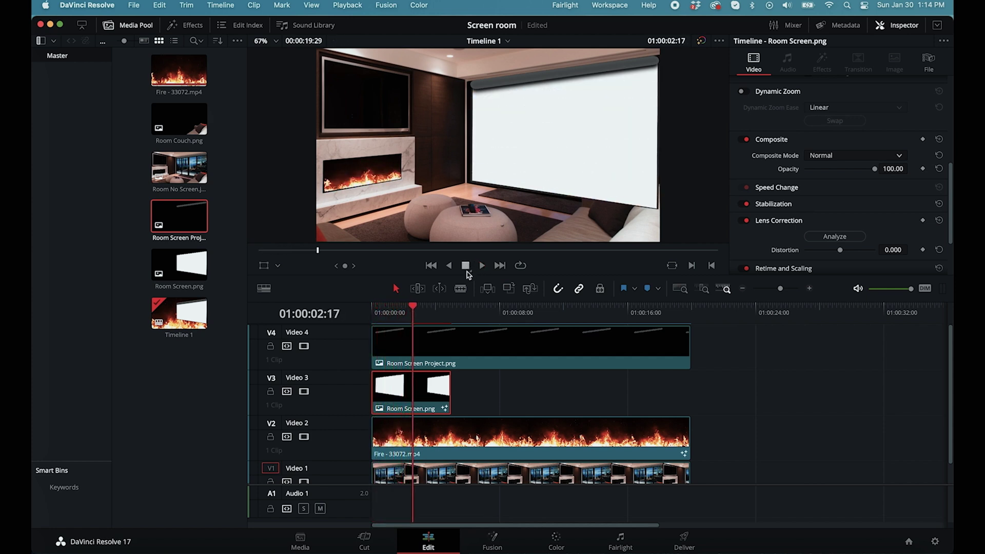
drag(451, 390, 690, 389)
click(537, 469)
Step: Queue the timeline on the Deliver page as Full Scene Screen Down in the Video Assets folder and render it
click(679, 543)
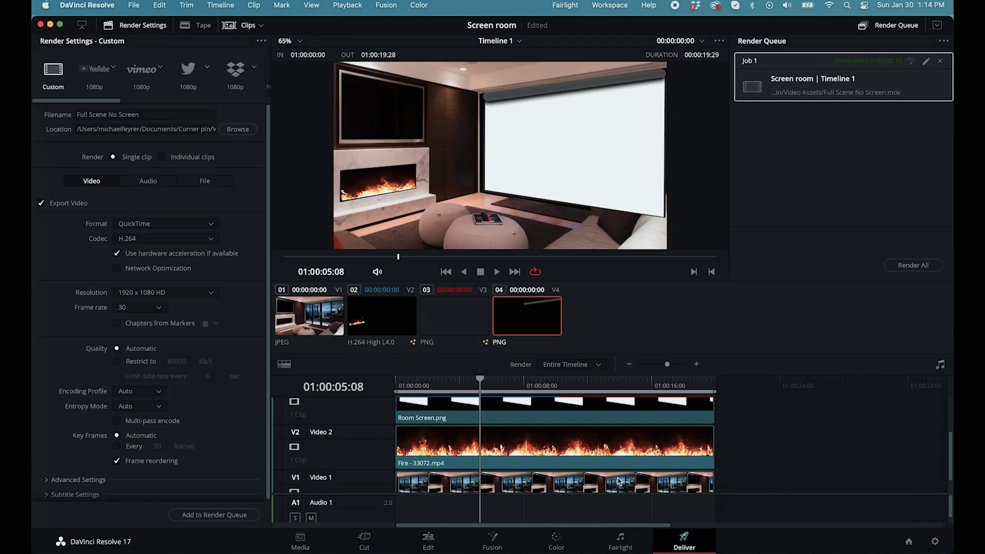
double_click(112, 114)
key(BackSpace)
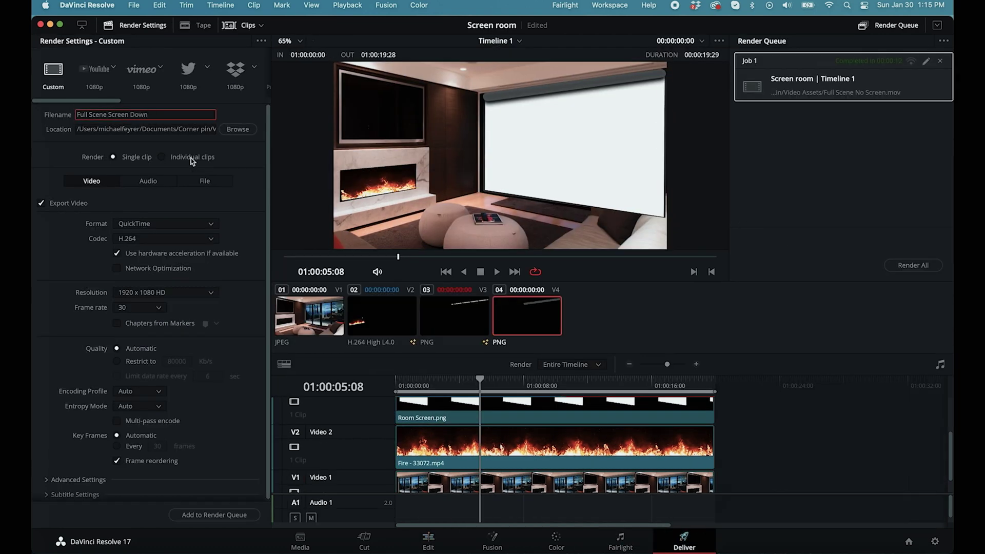
click(238, 129)
click(673, 312)
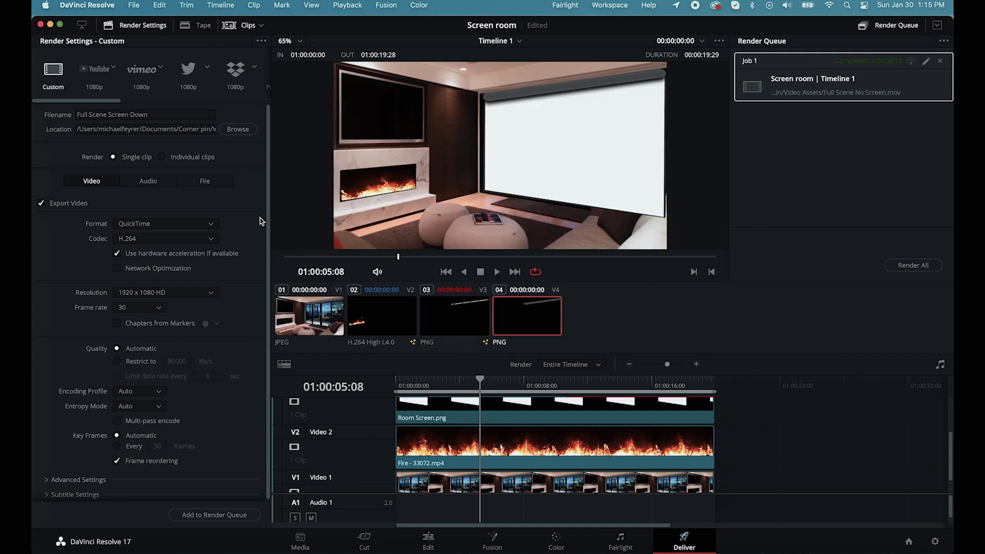
click(210, 515)
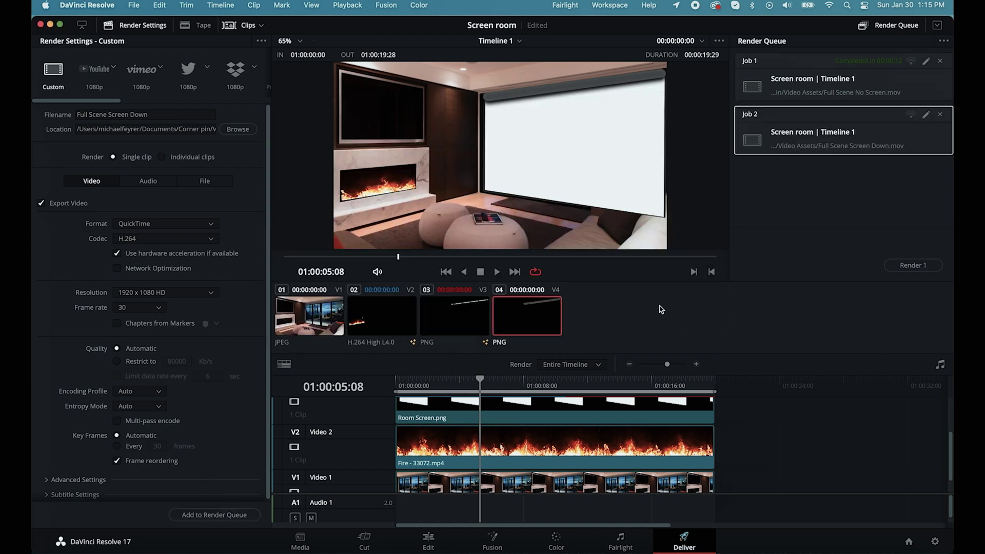
click(913, 265)
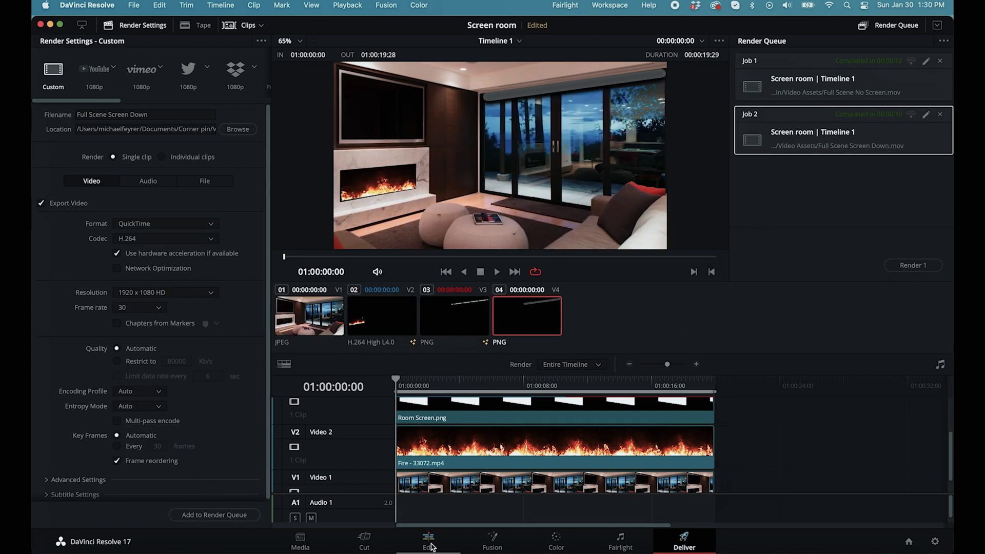
Step: On the Edit page, play to where the projector screen is fully down and split the clips on all four video tracks at 01:00:01:06
click(450, 543)
key(space)
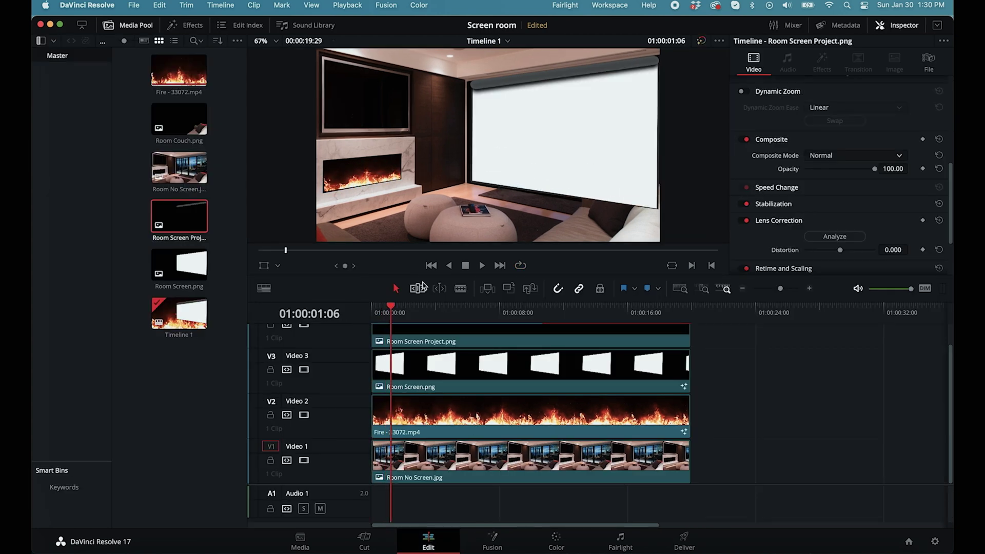
click(460, 289)
click(393, 370)
click(393, 410)
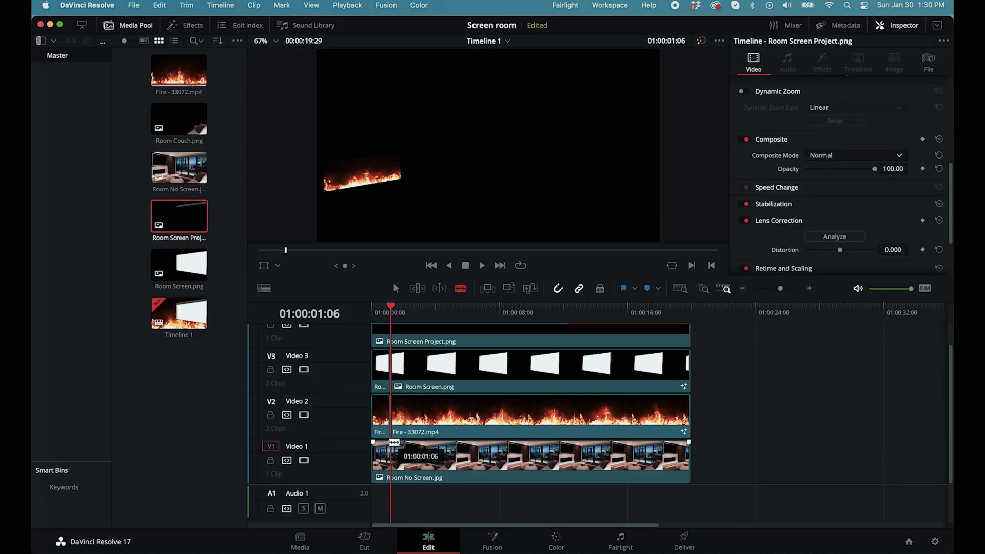
click(393, 456)
click(392, 338)
Step: Select the clip parts after the cut on all four video tracks and copy them
drag(745, 326, 566, 487)
right_click(564, 434)
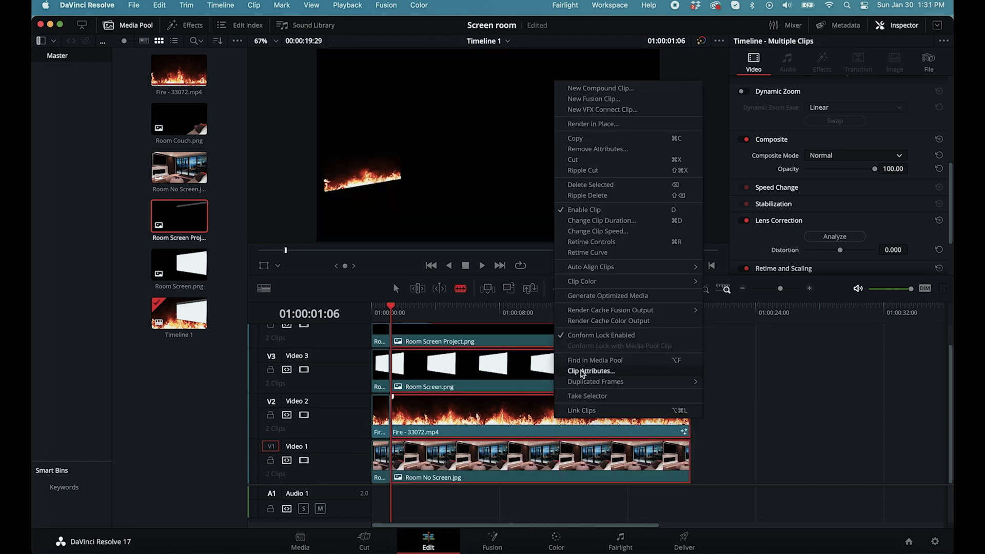
click(591, 144)
click(445, 307)
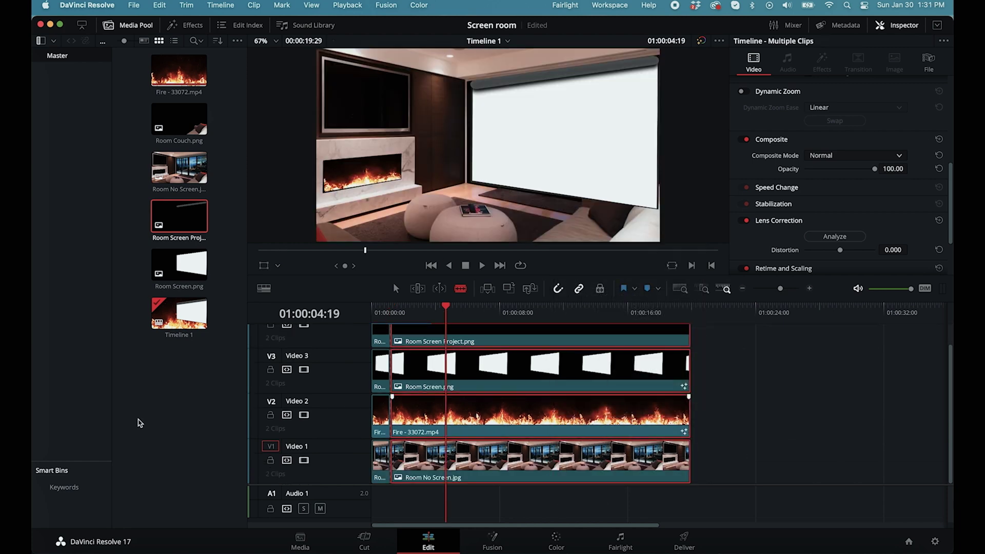
Step: Create a new empty timeline named Timeline 2 with the project settings and paste the copied clips into it
right_click(139, 424)
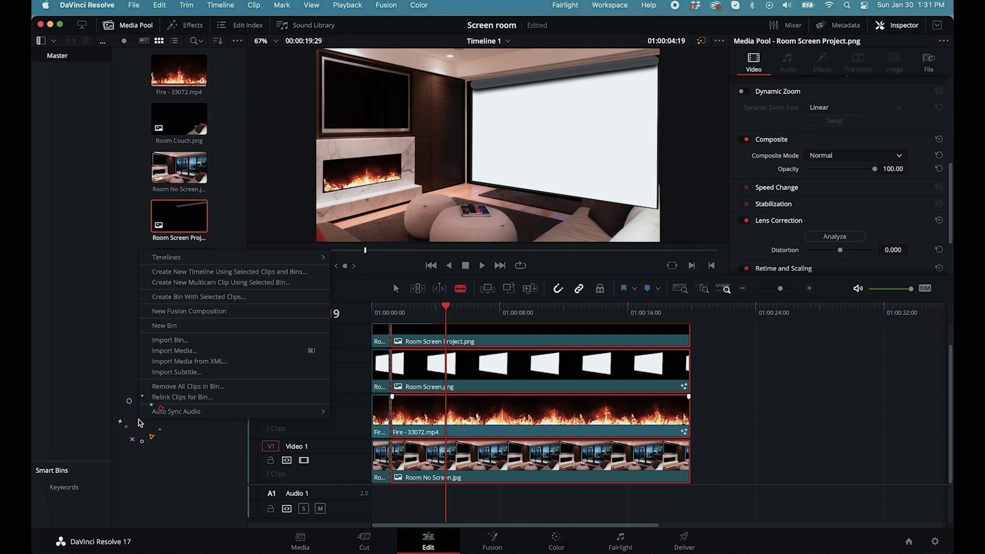
mouse_move(257, 257)
click(352, 259)
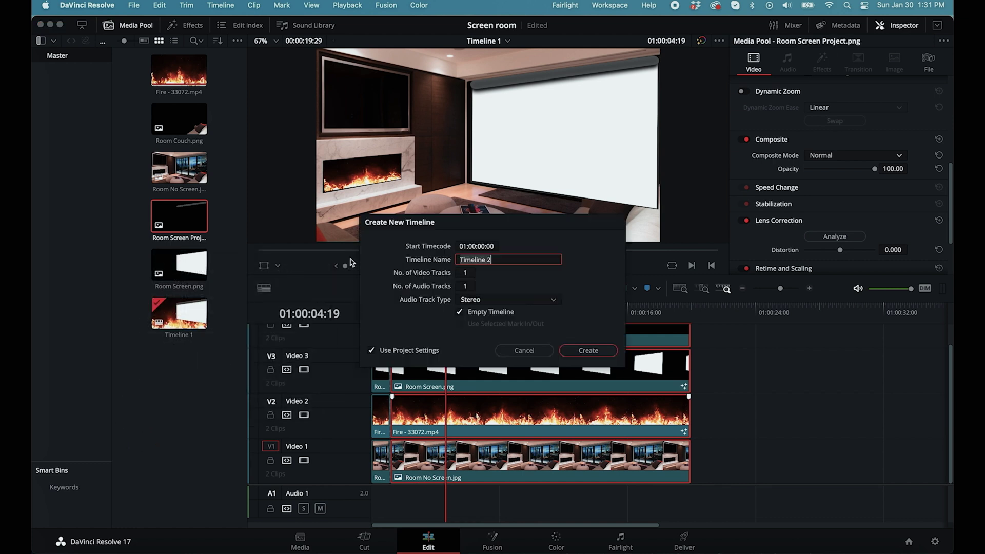
click(587, 351)
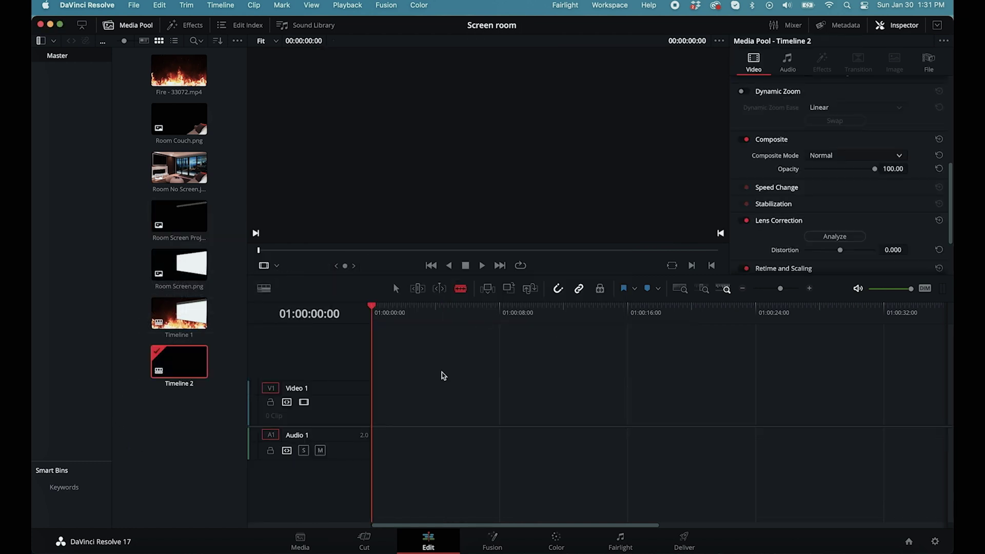
click(159, 7)
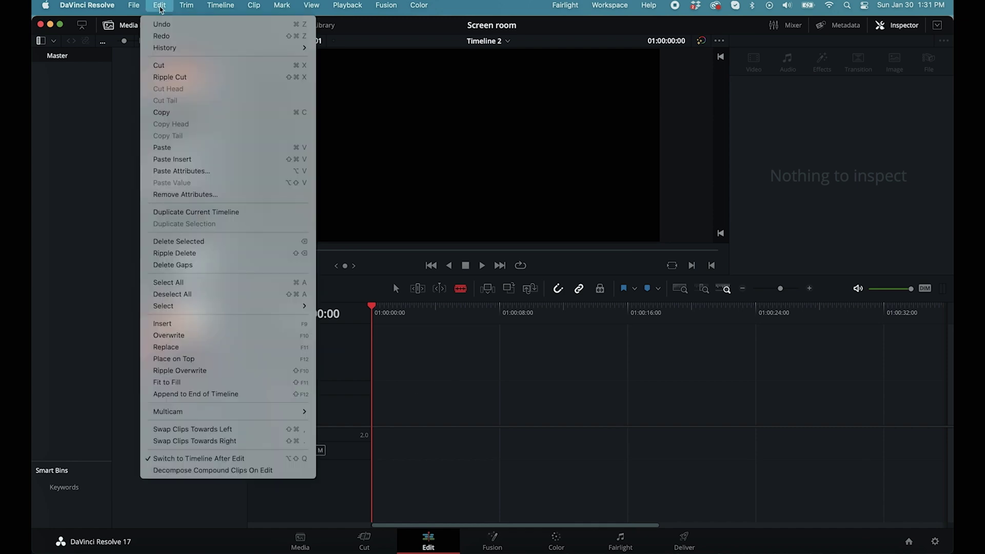
click(161, 148)
Step: Preview Timeline 2 on the Deliver page, queue it as Full Scene Screen .mov in the Video Assets folder, and render it
click(684, 539)
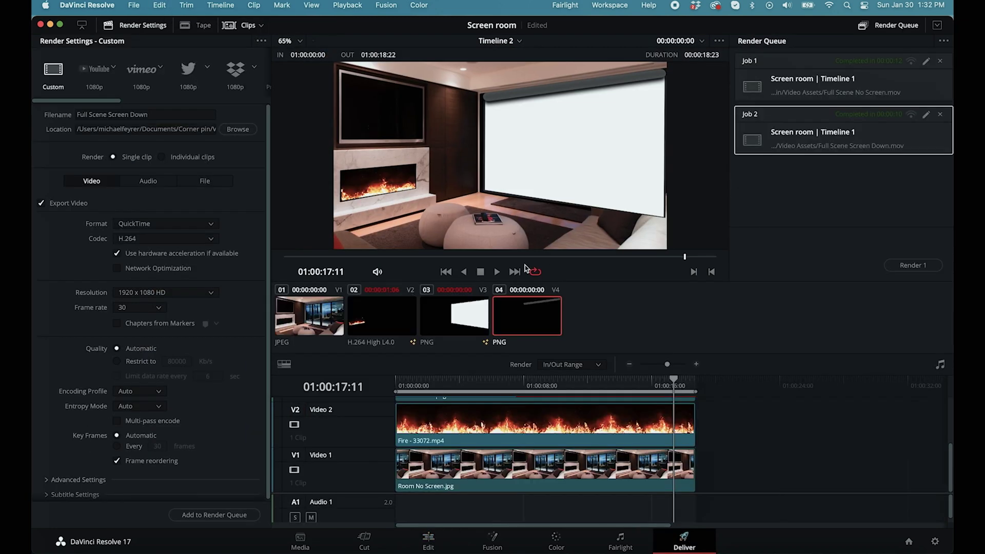
key(Home)
key(space)
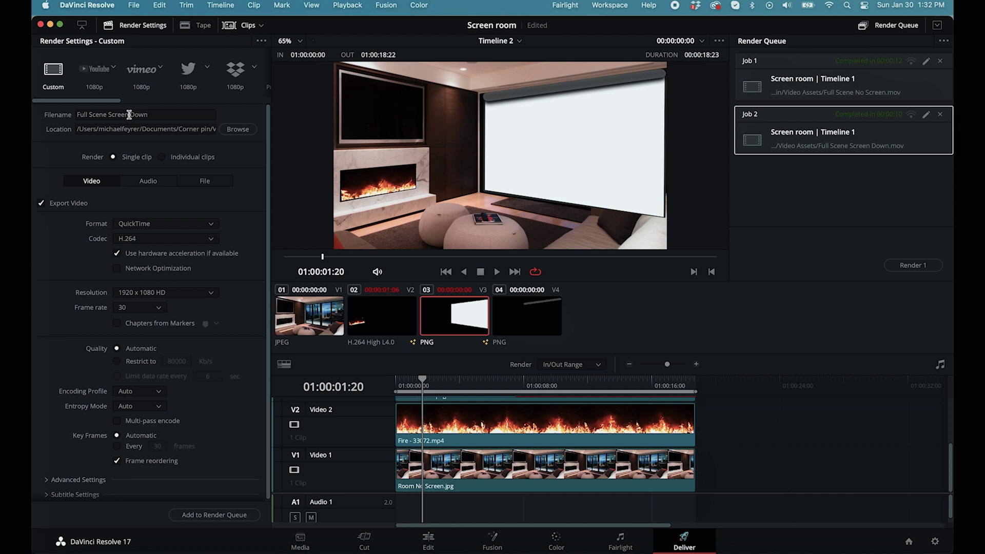
click(130, 114)
click(238, 129)
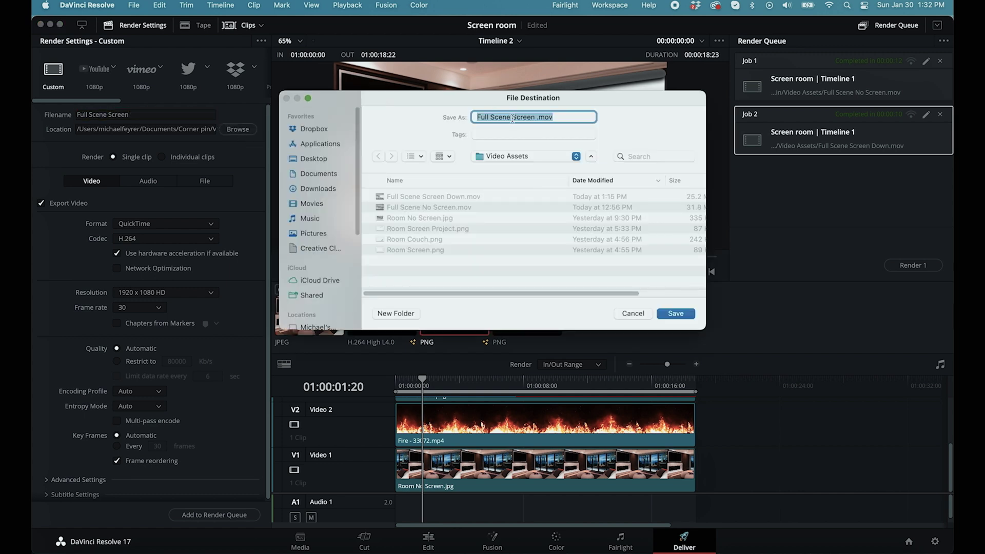
click(662, 311)
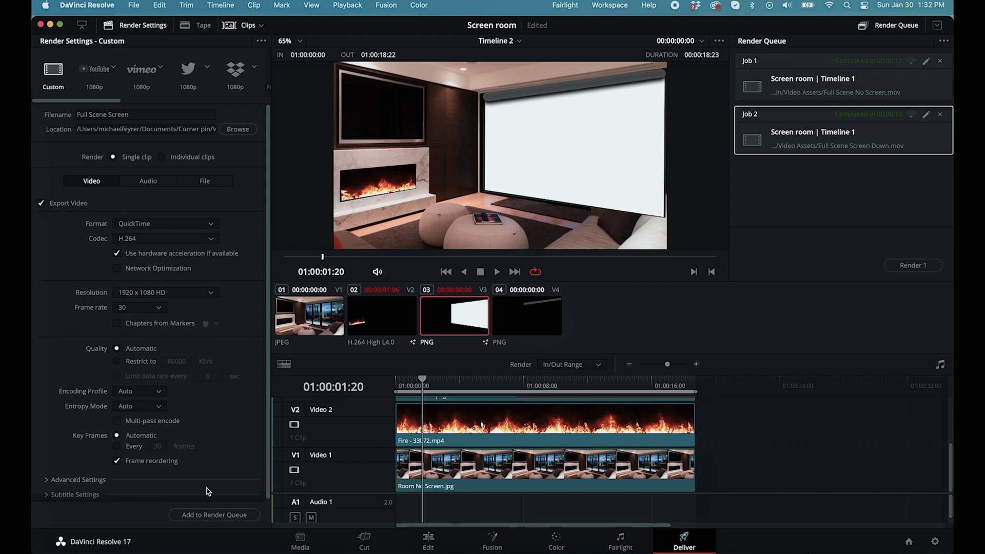
click(226, 516)
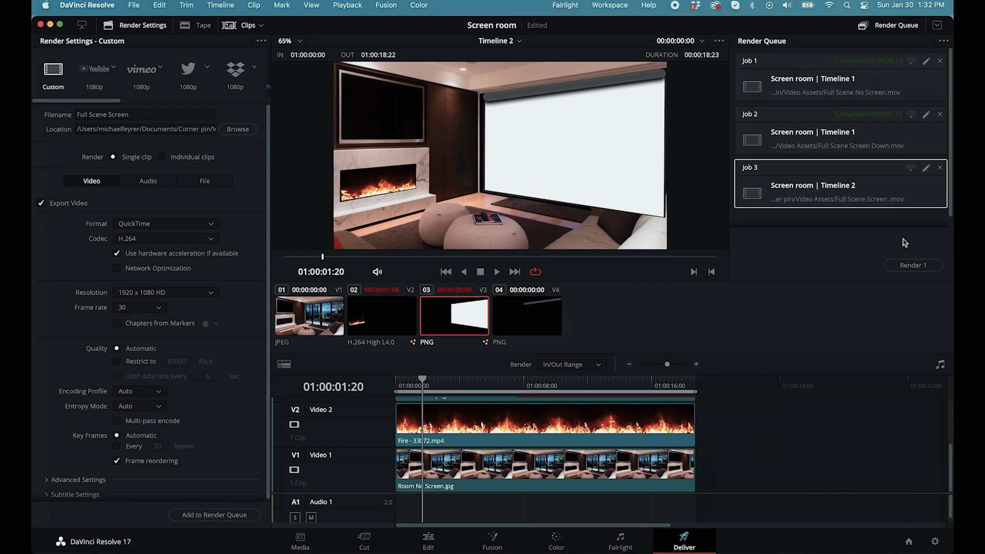
click(912, 265)
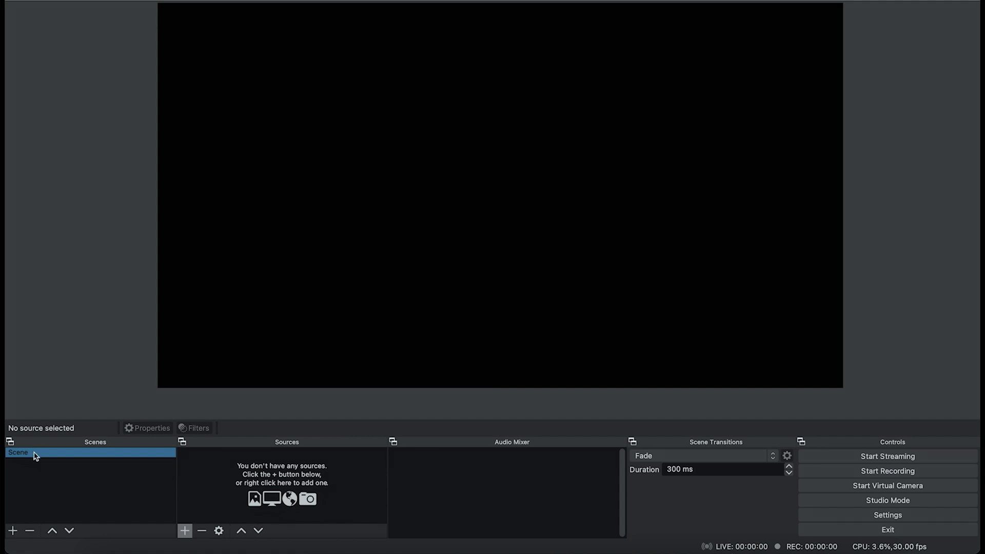
Step: Switch to OBS Studio and rename the existing scene as NS-Camera
right_click(35, 456)
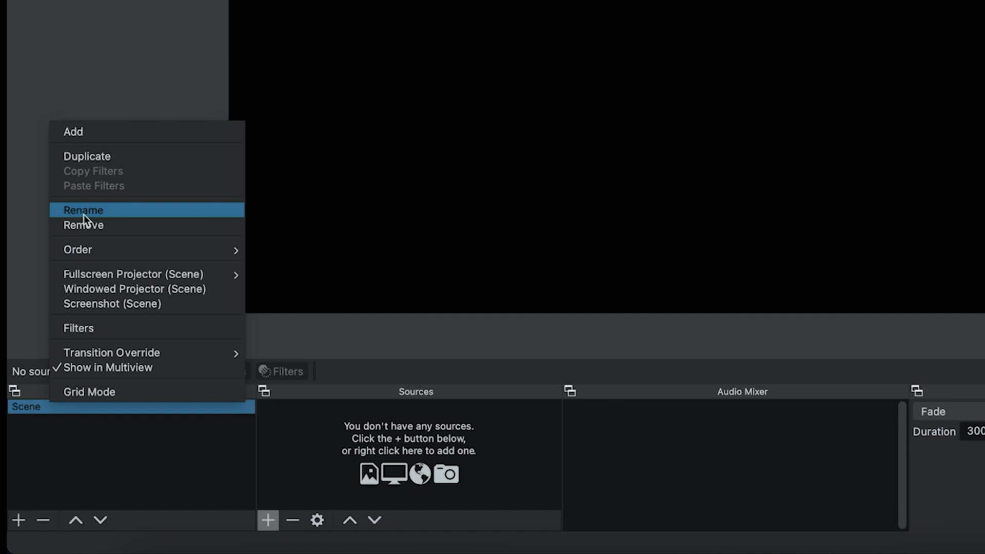
click(84, 213)
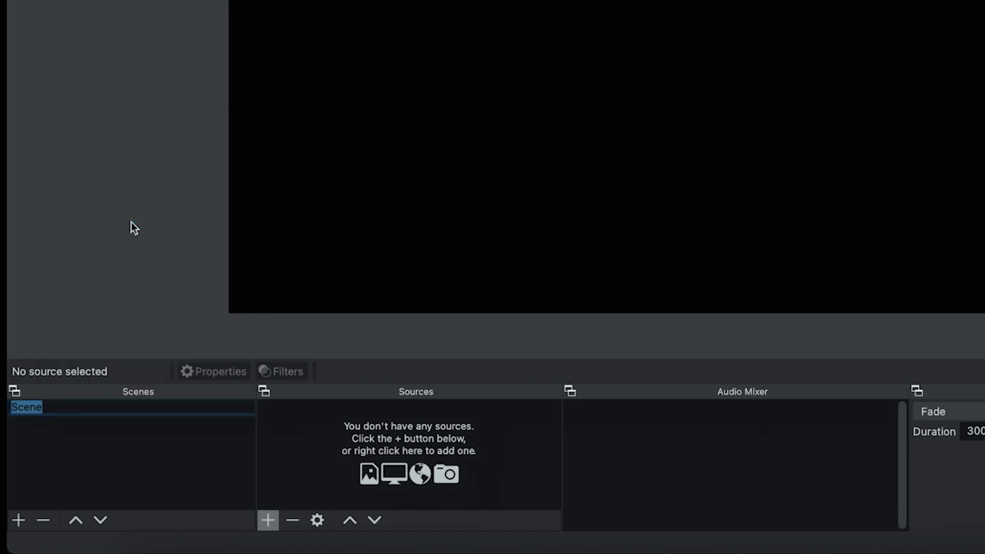
text(NS-Camera)
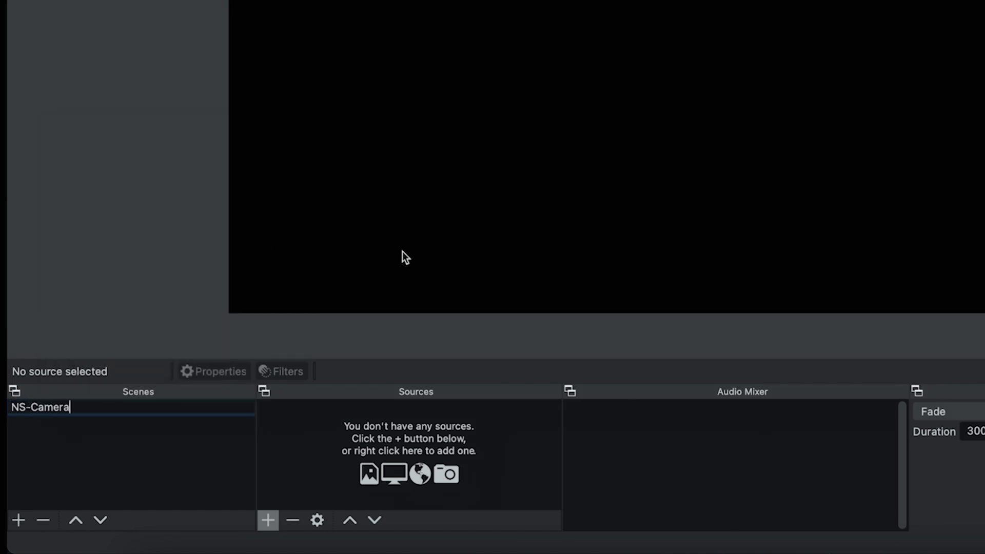
key(Return)
Step: Add a new Video Capture Device source named Cam to the NS-Camera scene
click(268, 520)
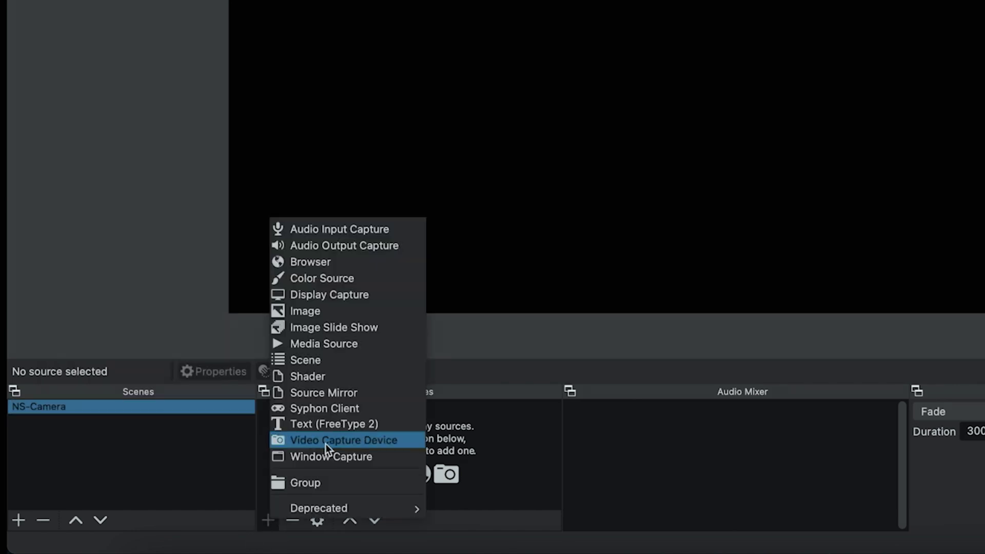
click(326, 441)
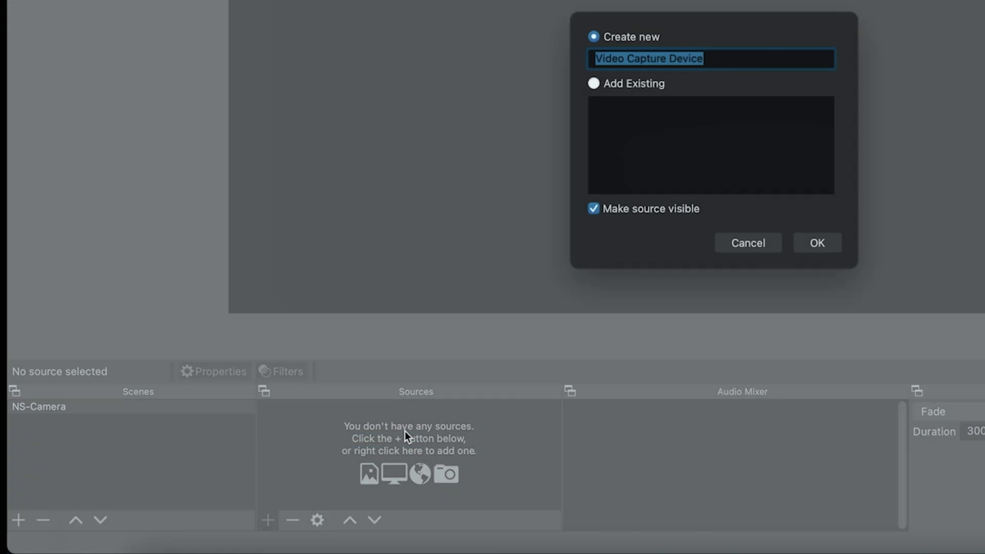
text(Cam)
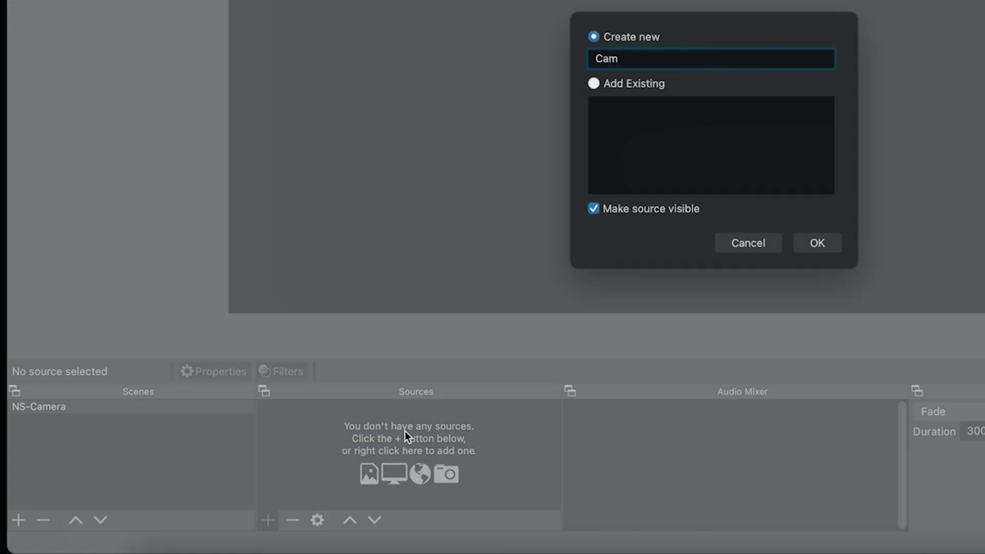
click(818, 243)
Step: Set the Cam source's device to Cam Link with the 1920x1080 preset and accept its properties
click(796, 207)
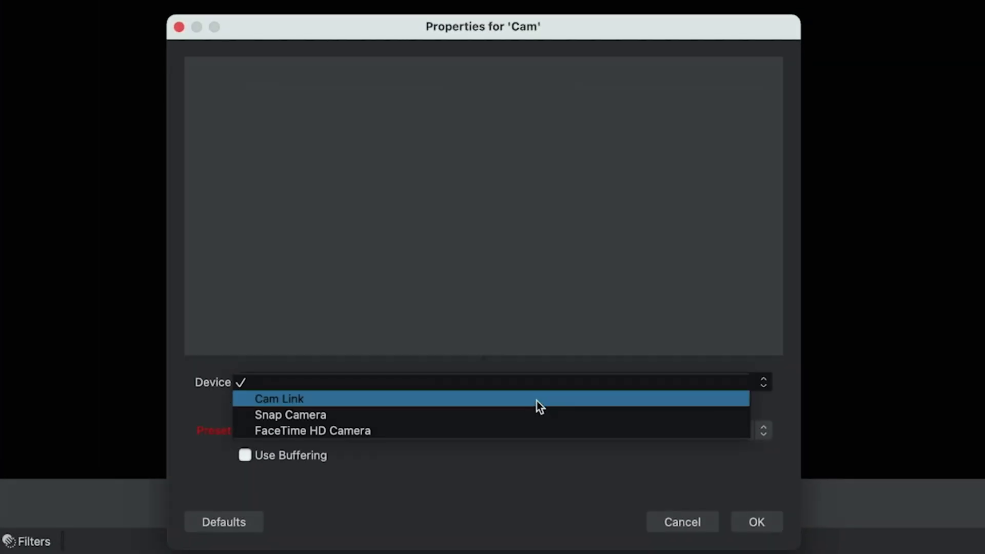
click(536, 401)
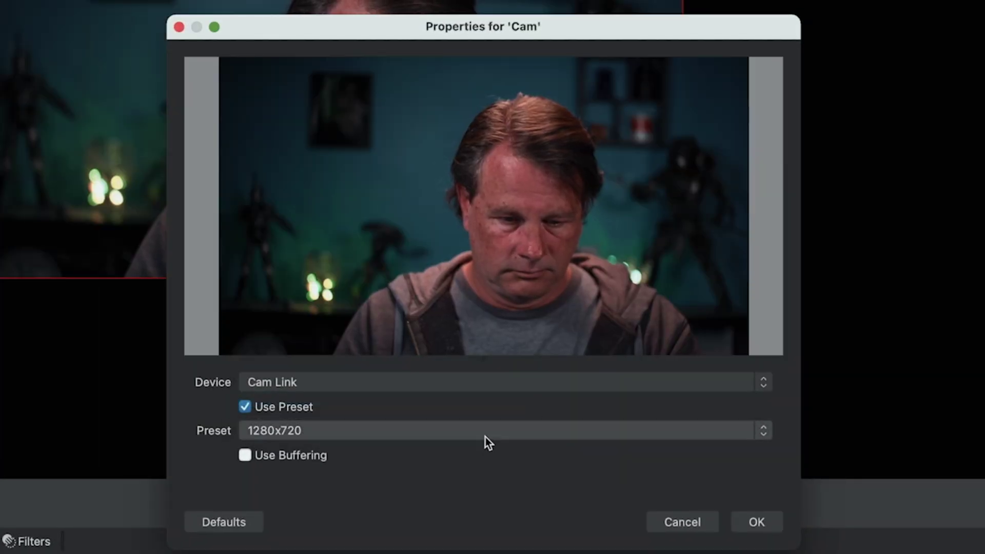
click(485, 436)
click(479, 414)
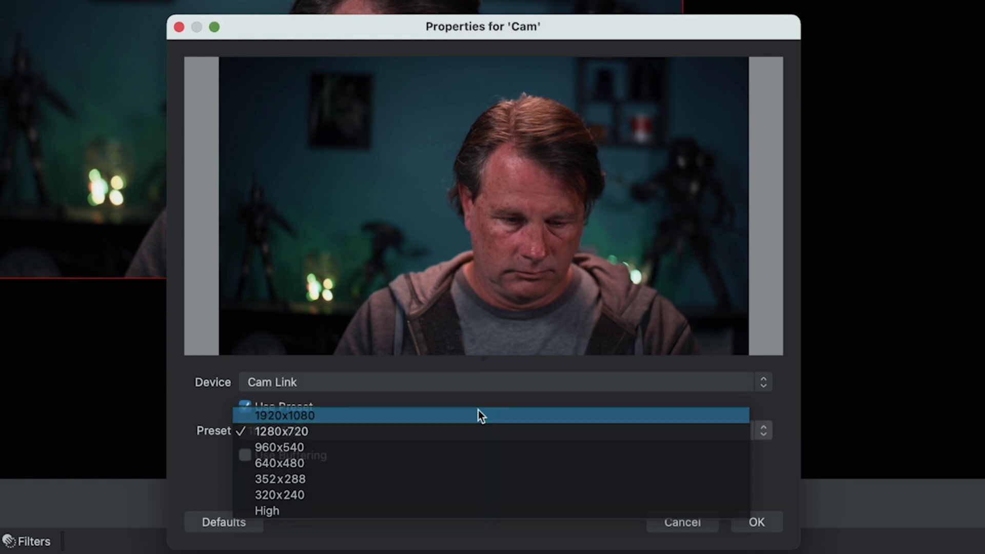
click(754, 522)
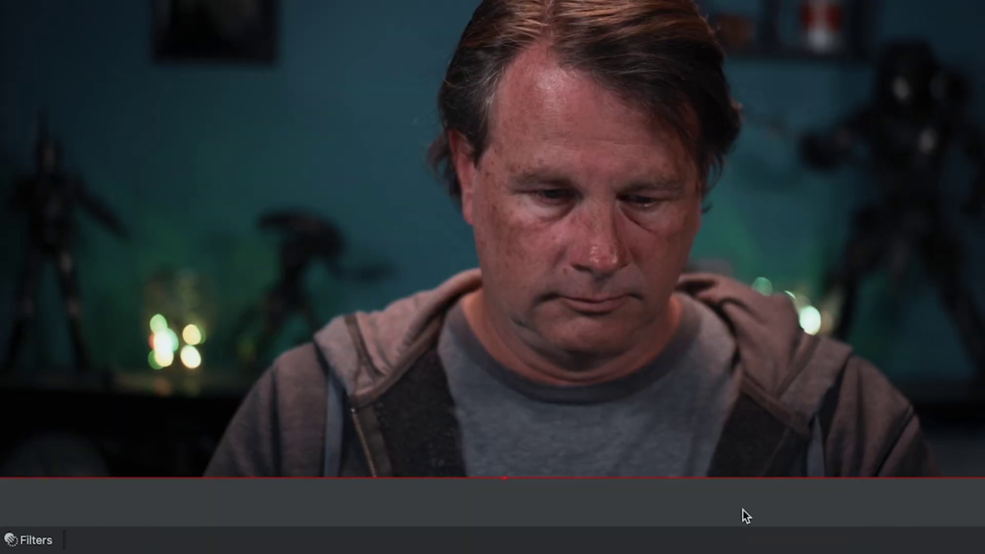
Step: Create a scene named Room Scene and add a new media source named No Screen to it
click(13, 530)
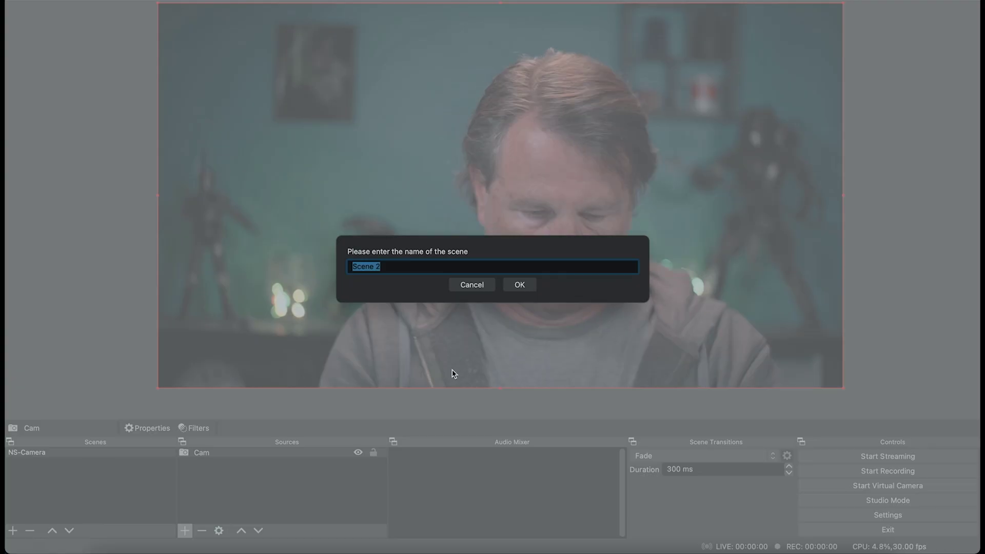
text(Room Scene)
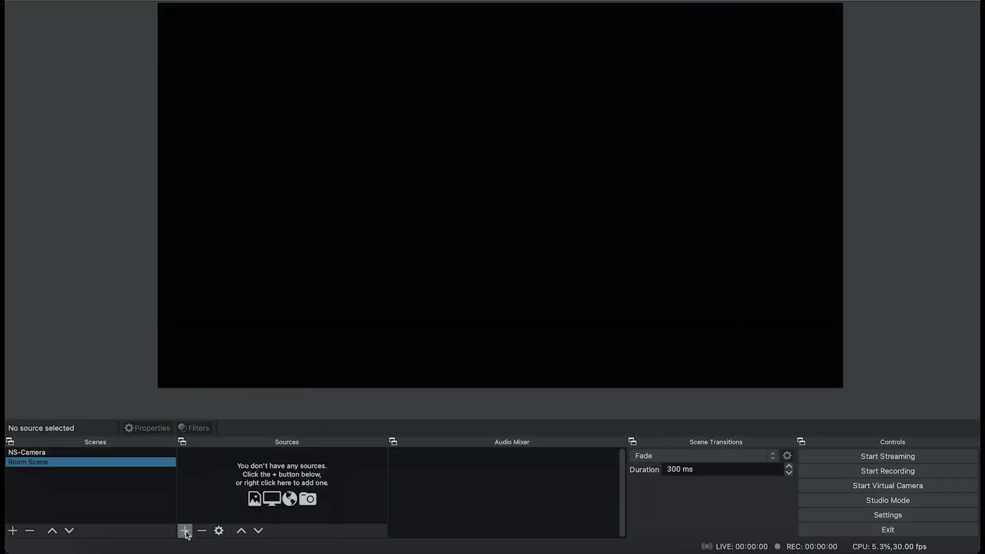
click(184, 531)
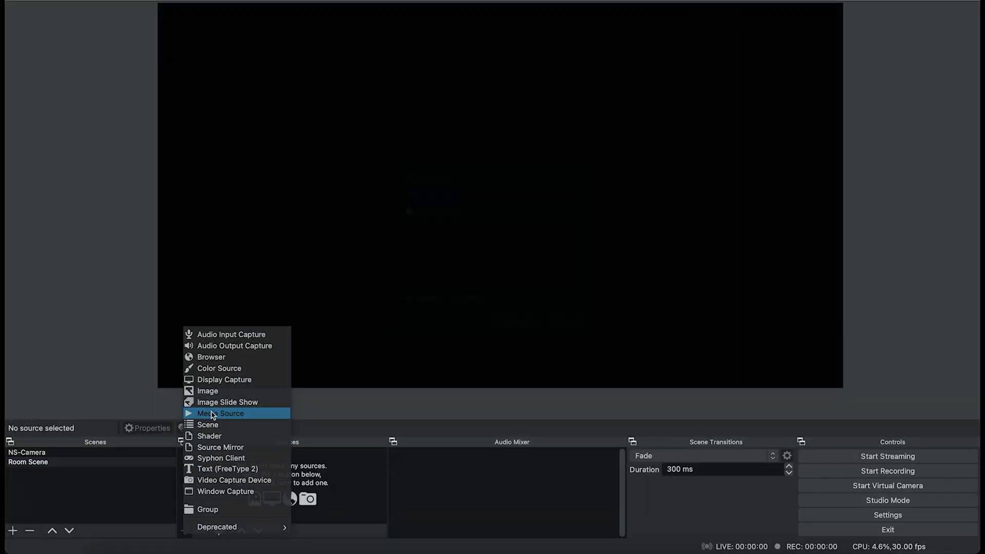
click(243, 414)
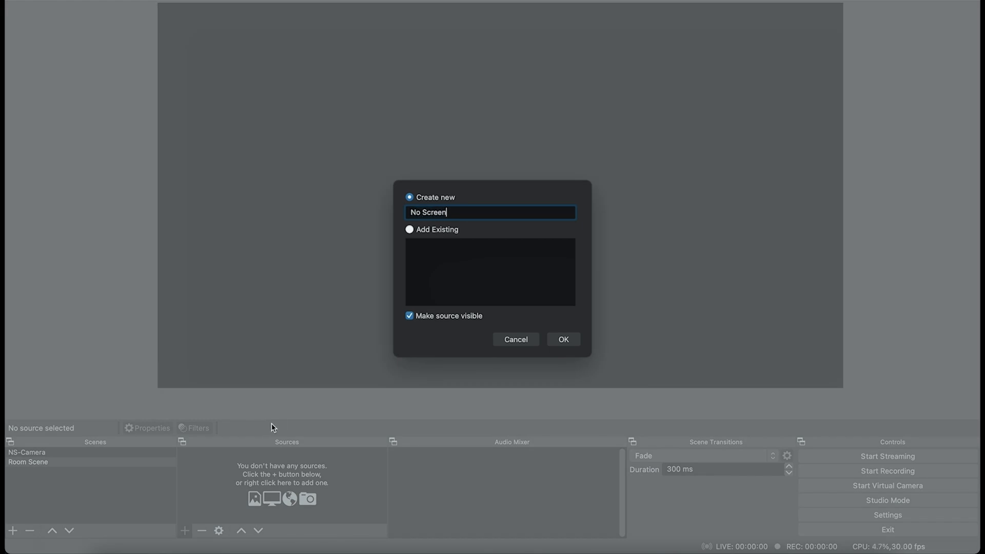
click(562, 340)
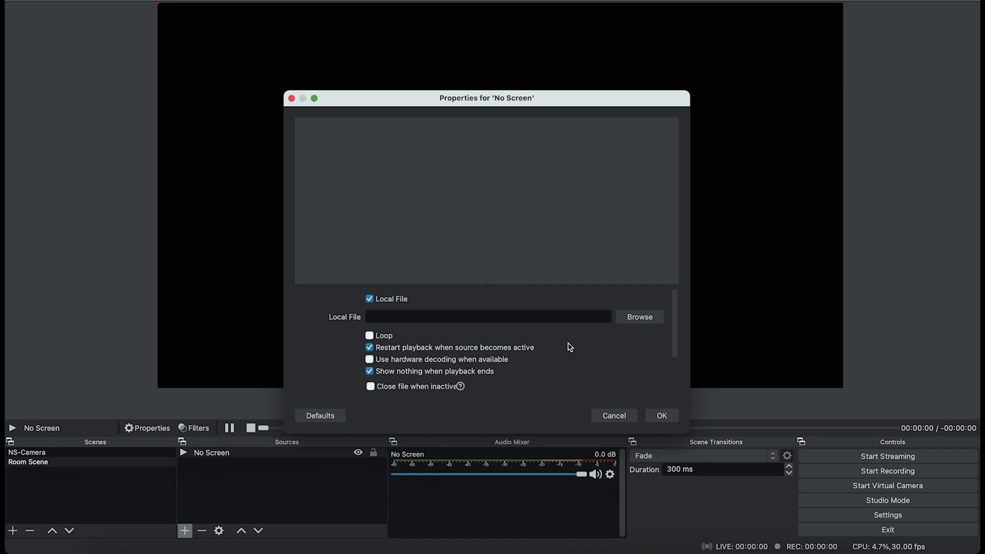
Step: Load Full Scene No Screen_VP9.webm from the Video Assets folder into the No Screen source and make it loop
click(639, 318)
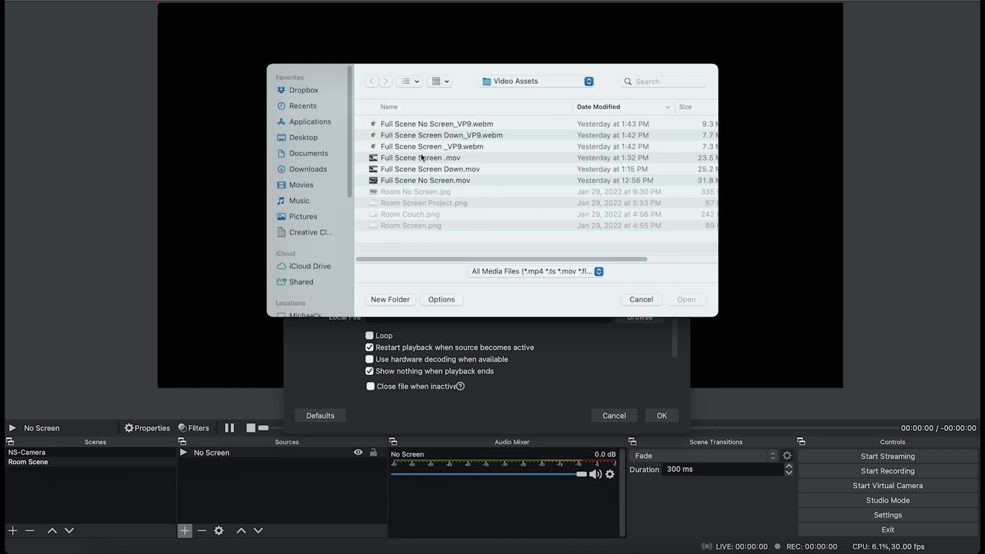
click(416, 125)
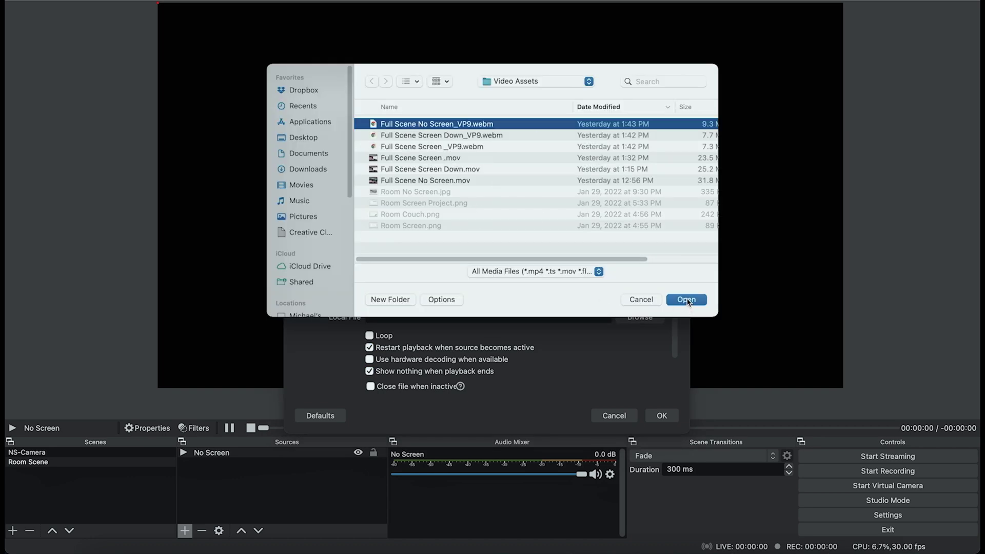
click(687, 300)
click(369, 335)
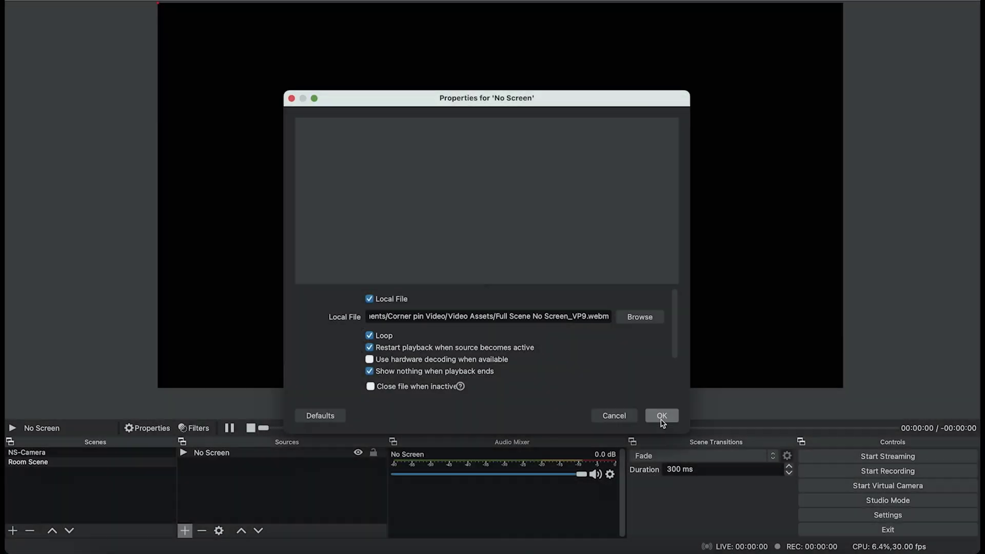
click(662, 416)
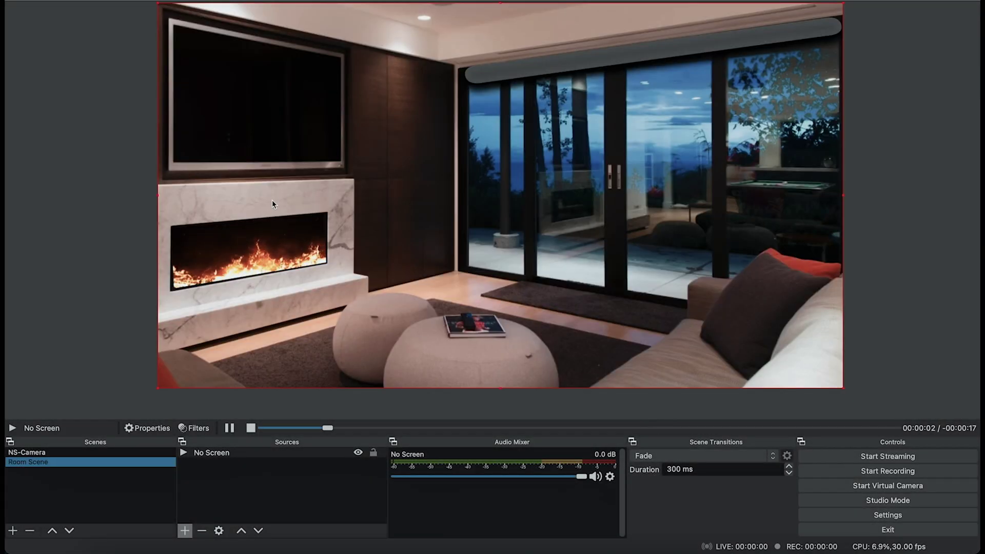
Step: Add a new media source named Full Screen to Room Scene
click(184, 531)
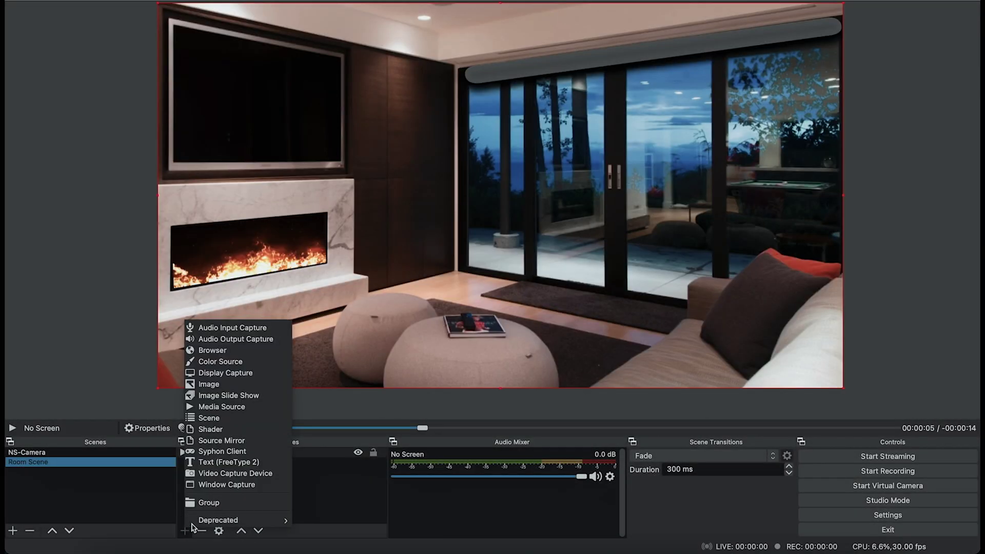
click(215, 407)
text(Fuu Screen)
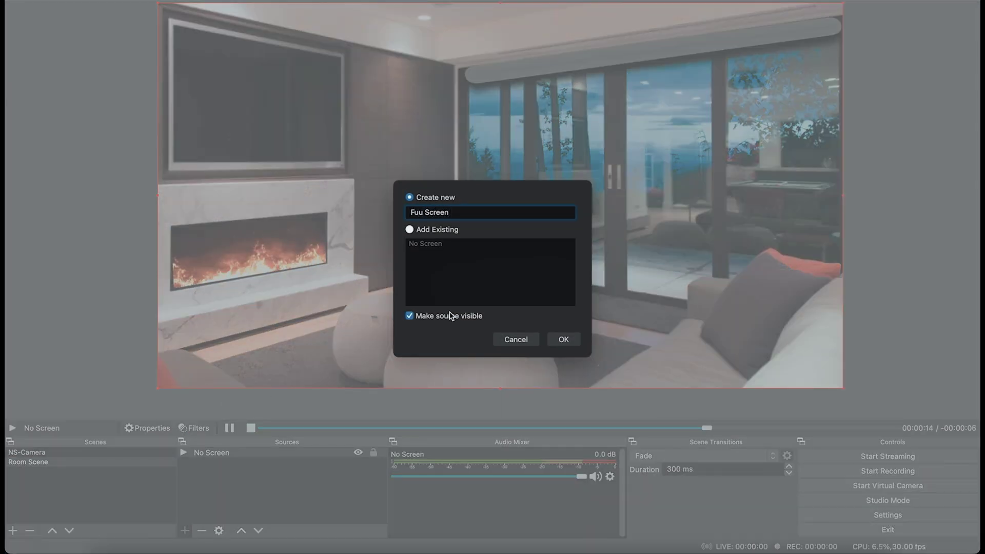
click(564, 339)
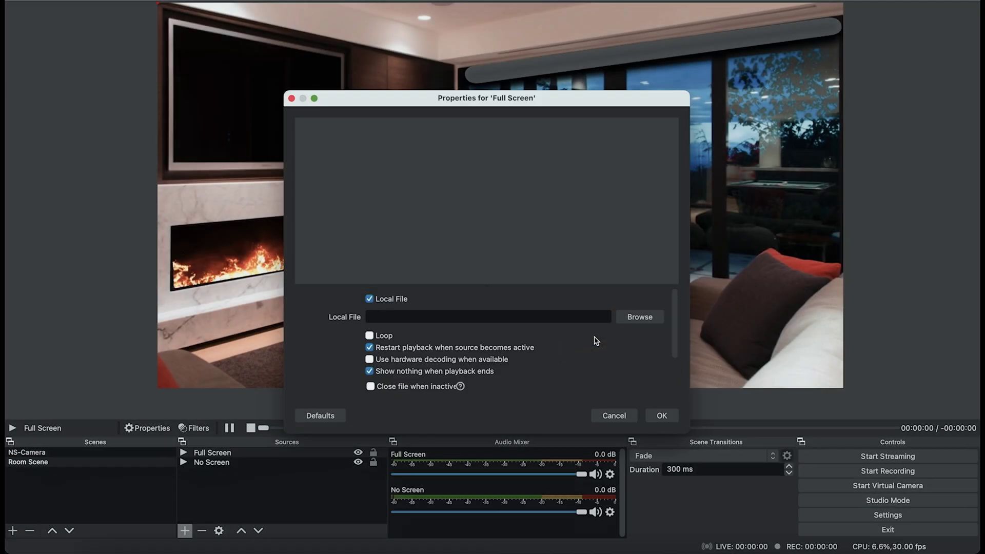
Step: Load Full Scene Screen _VP9.webm from the Video Assets folder into the Full Screen source and make it loop
click(636, 317)
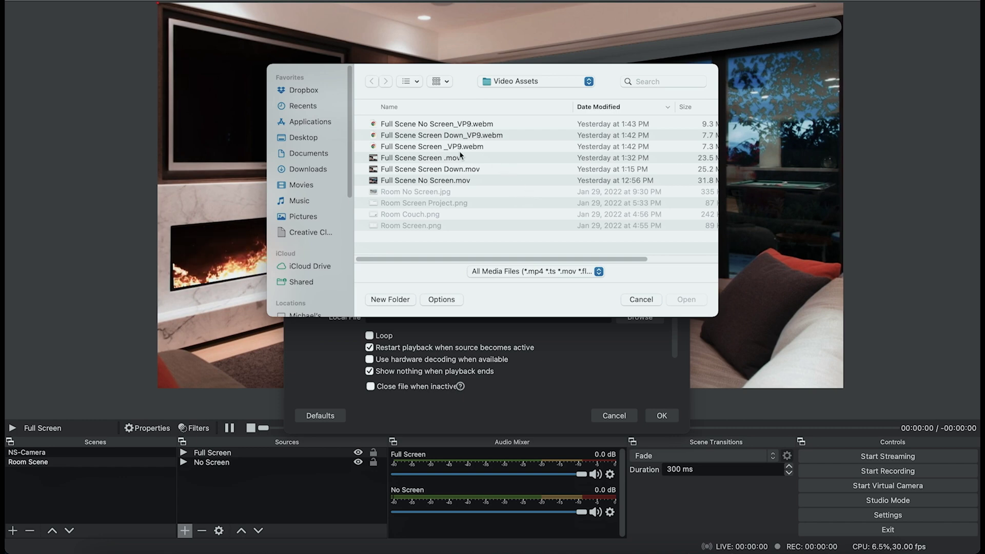
click(427, 147)
click(687, 300)
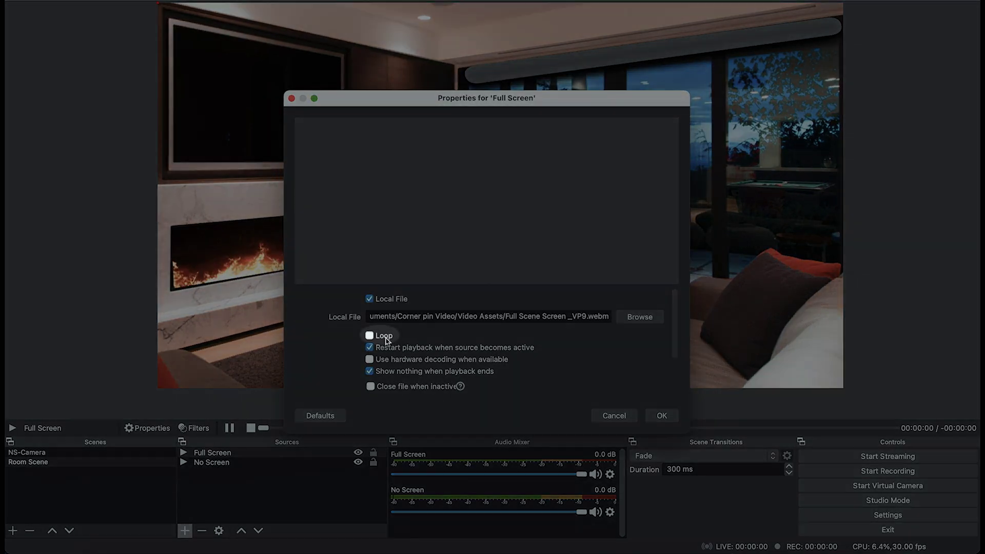
click(368, 336)
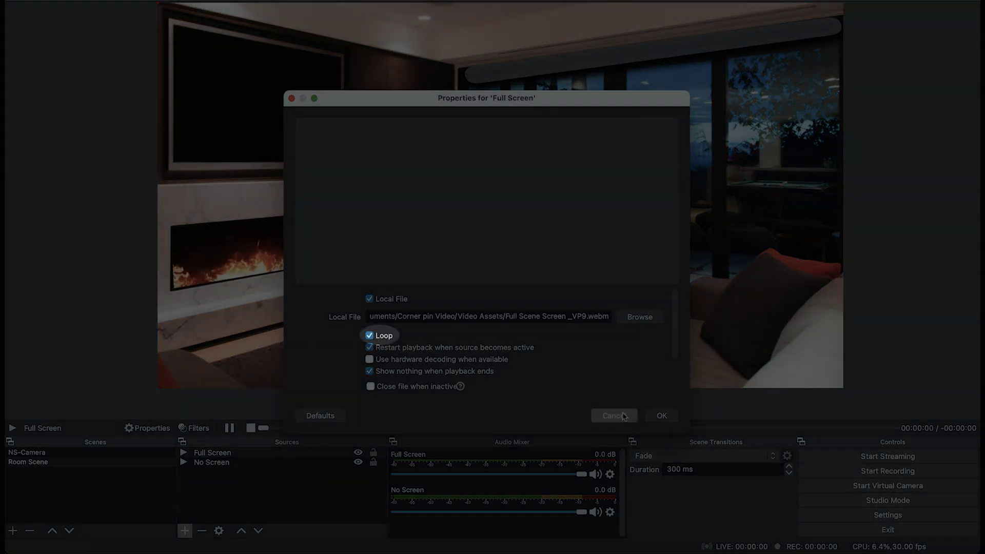
click(660, 415)
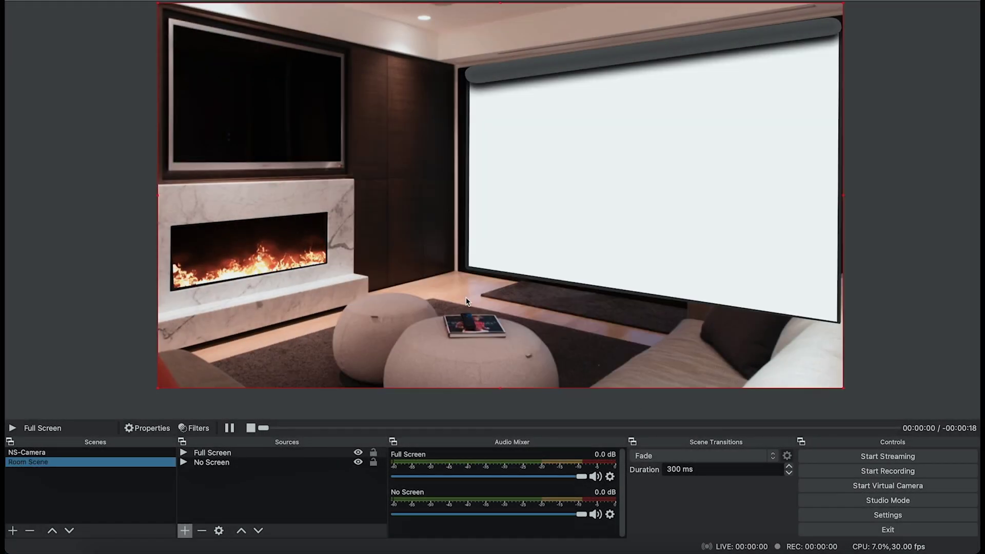
Step: Add a new image source named Couch to Room Scene and load Room Couch.png into it
click(184, 531)
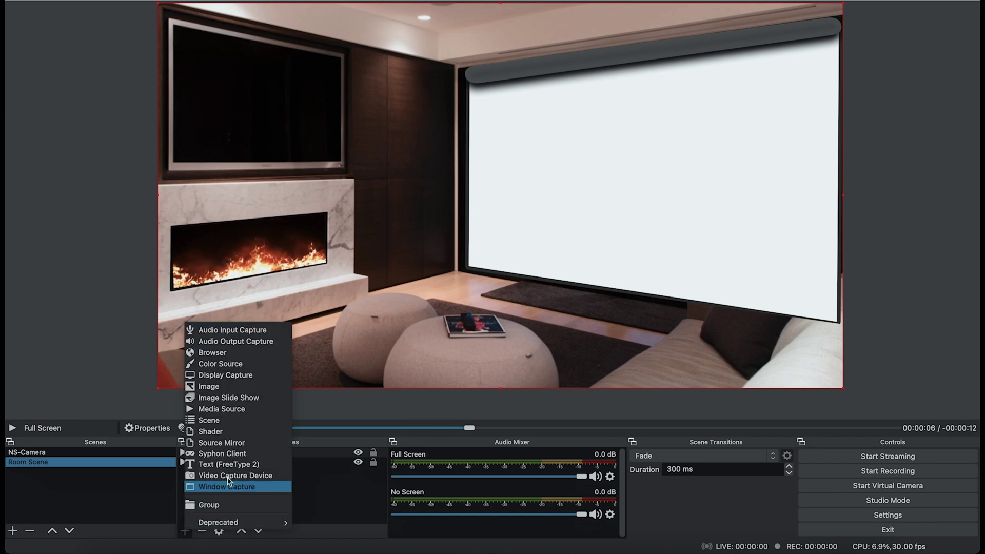
click(226, 390)
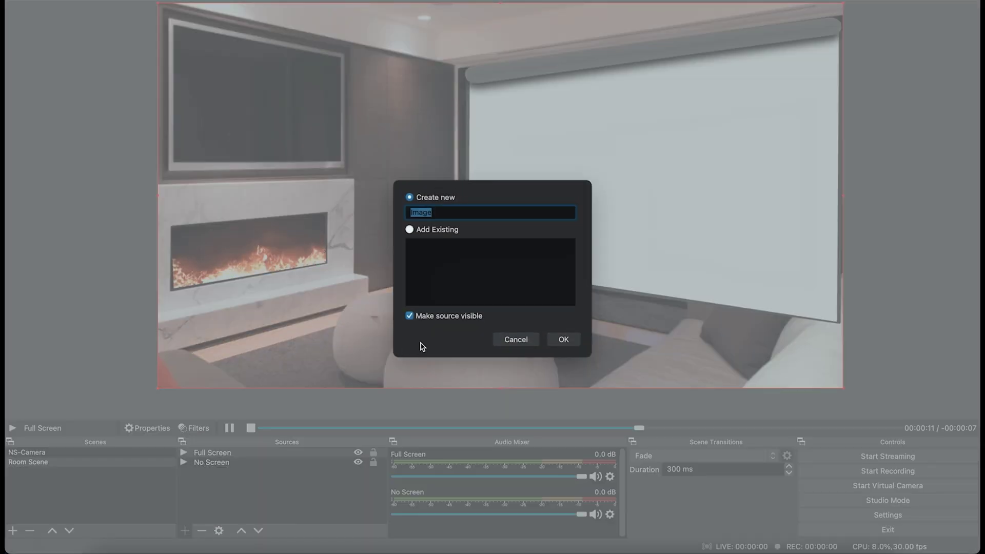
text(Couch)
click(563, 339)
click(646, 326)
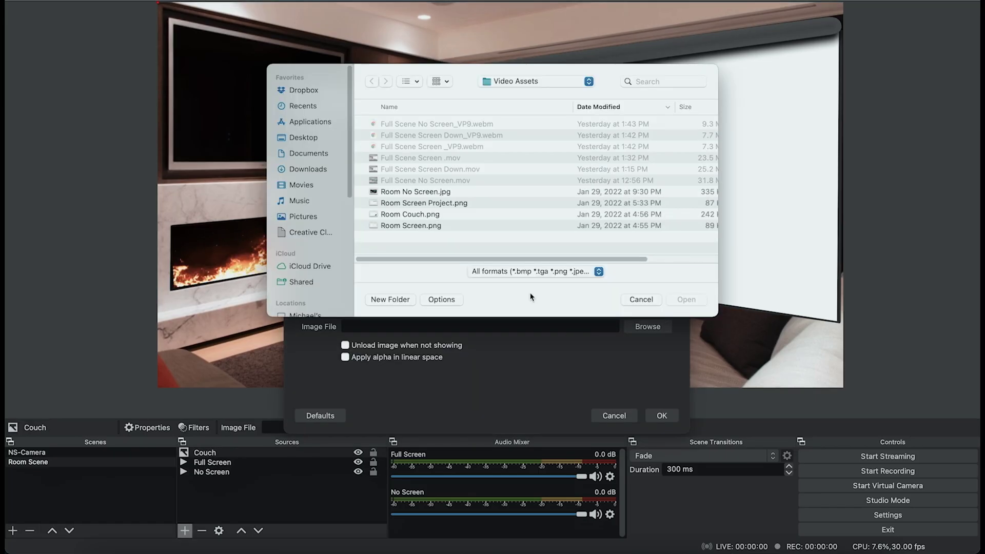
click(396, 215)
click(686, 300)
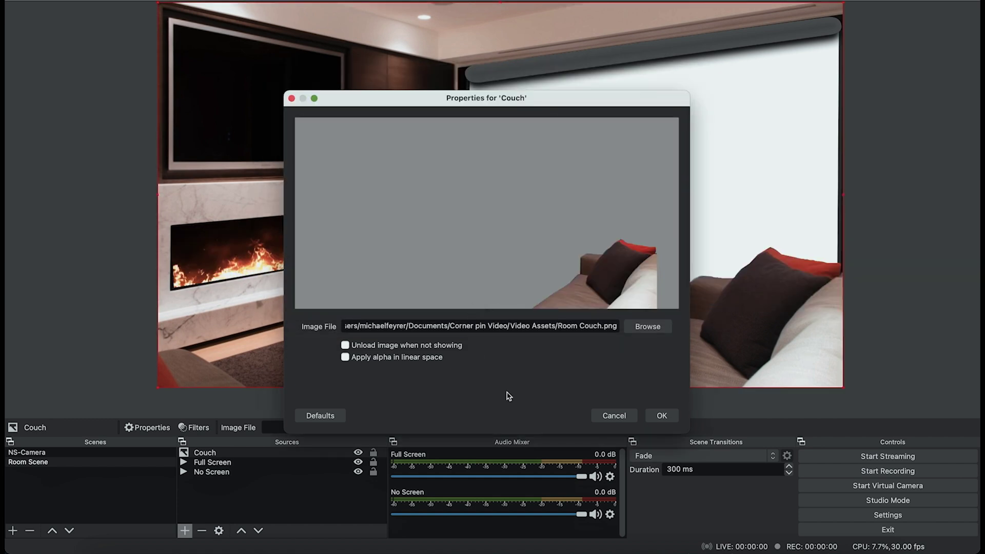
click(661, 416)
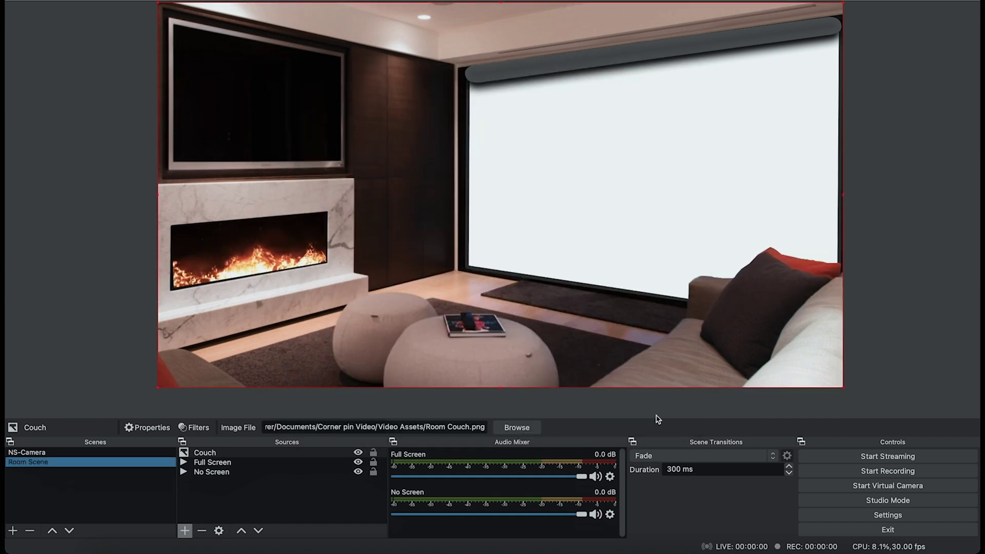
Step: Add a new media source named Screen Animation and load Full Scene Screen Down_VP9.webm into it without looping
click(185, 531)
click(227, 413)
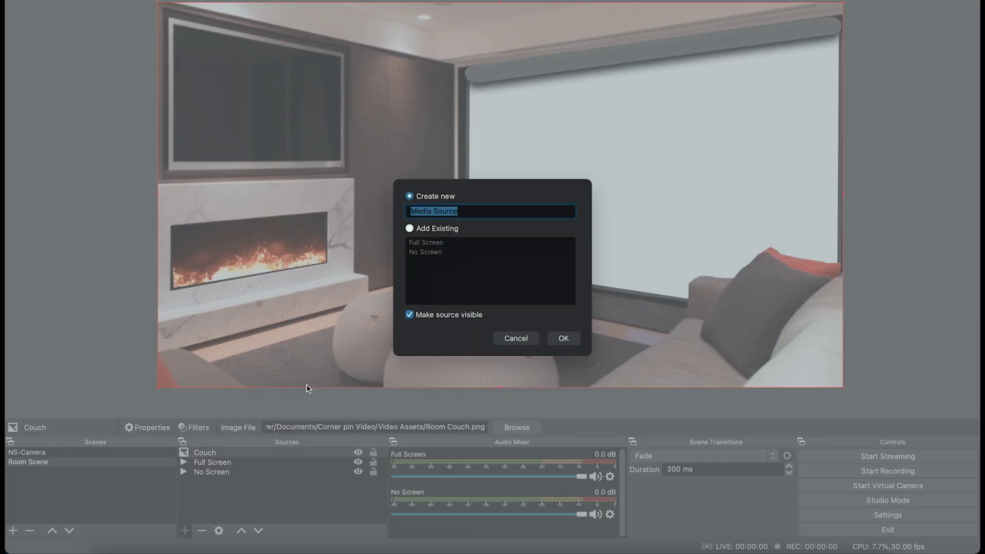
text(Screen Animation)
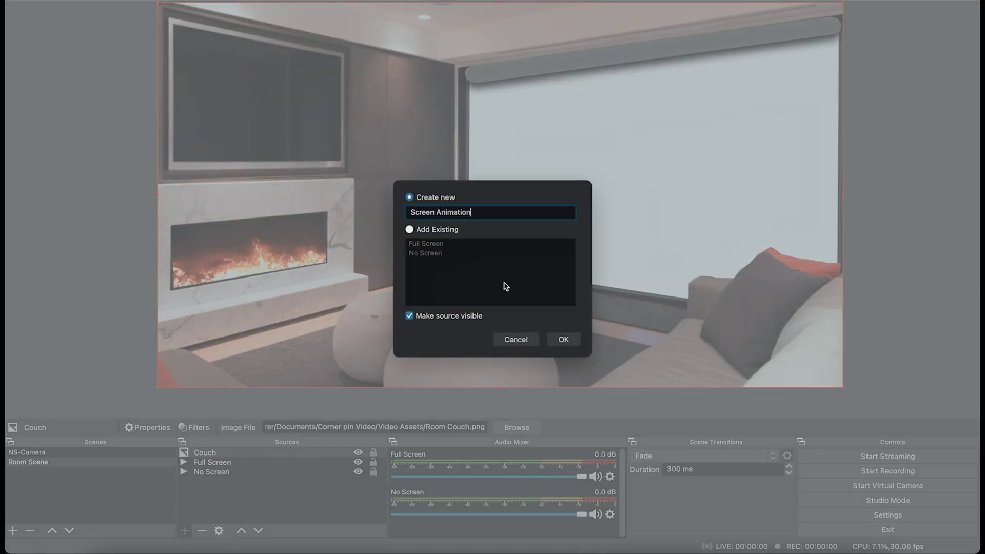
click(564, 340)
click(636, 317)
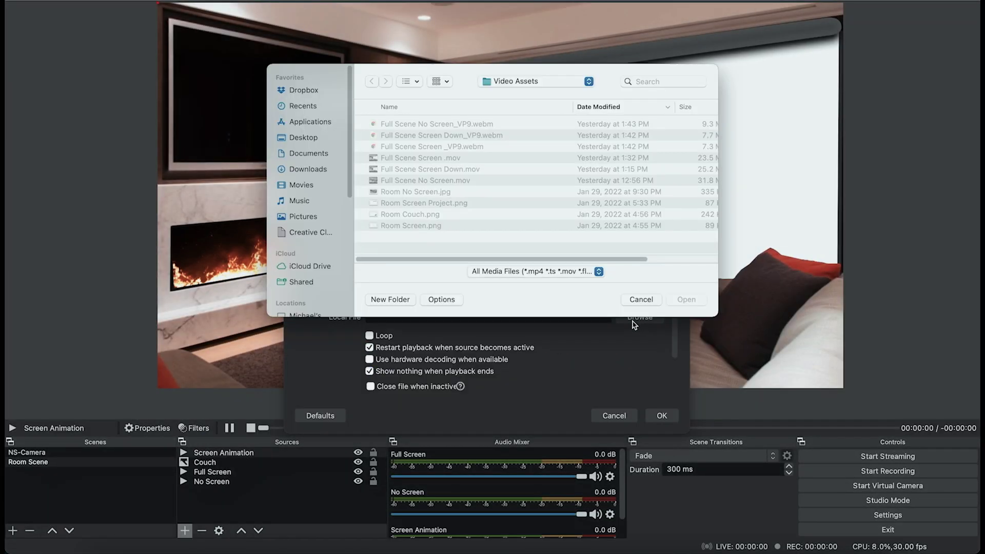
click(424, 136)
click(686, 300)
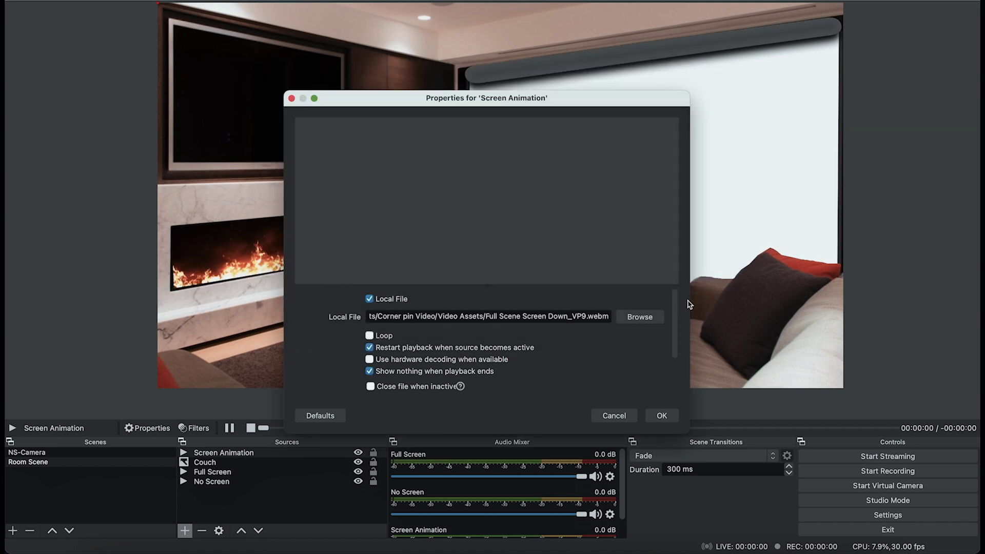
click(662, 416)
Step: Move the Couch source above Screen Animation and hide the Screen Animation and Full Screen sources
click(349, 452)
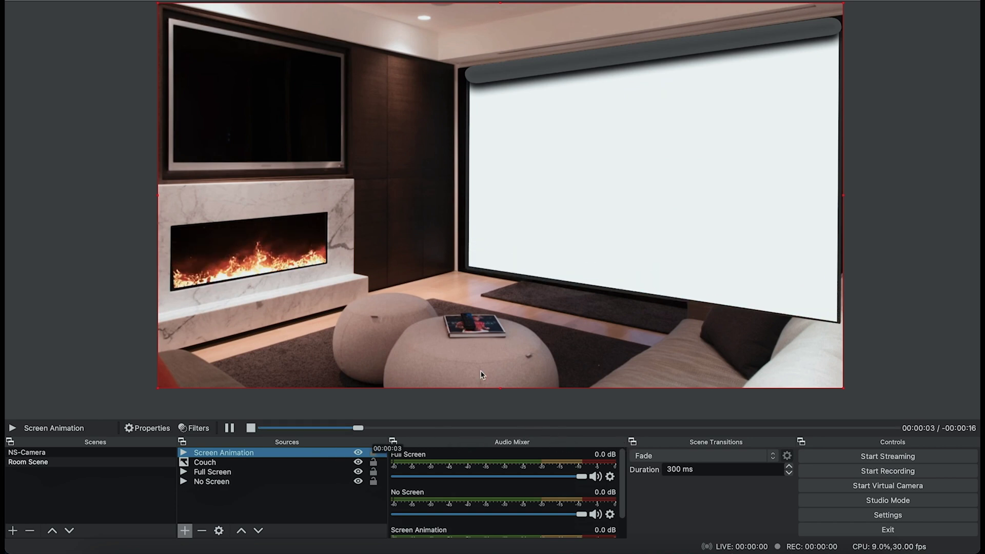
drag(231, 462, 226, 454)
click(358, 462)
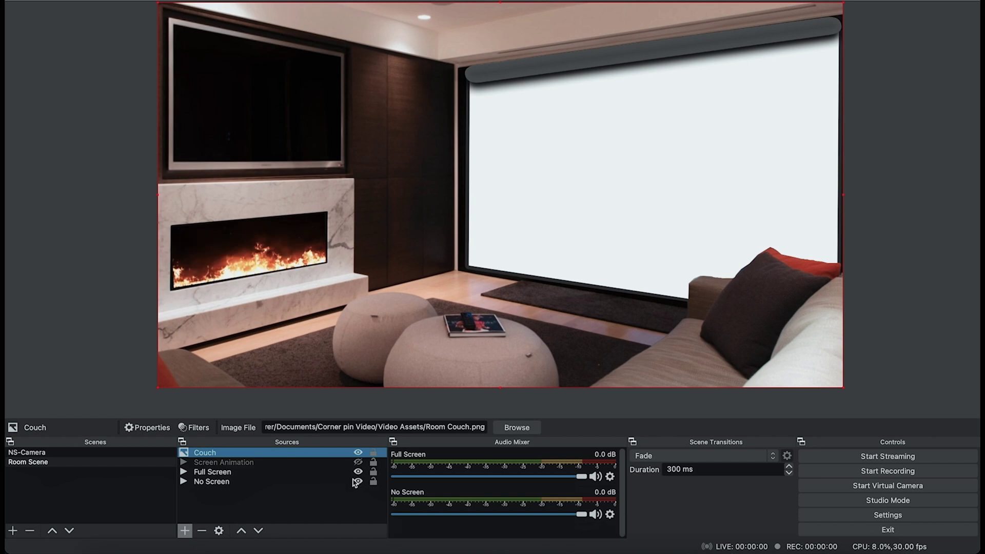
click(358, 472)
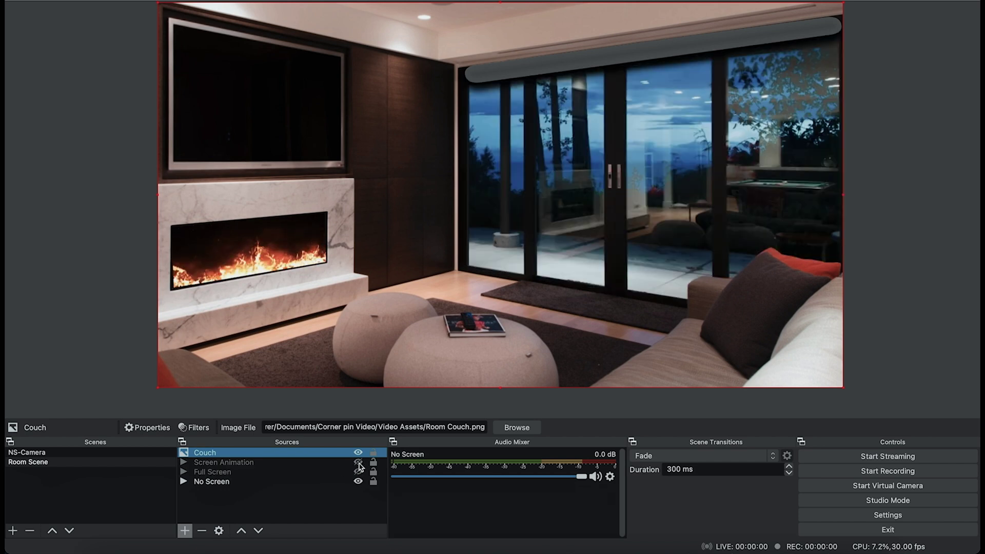
Step: Preview the projector screen by showing Screen Animation and Full Screen together, and hide both again
click(358, 462)
click(358, 472)
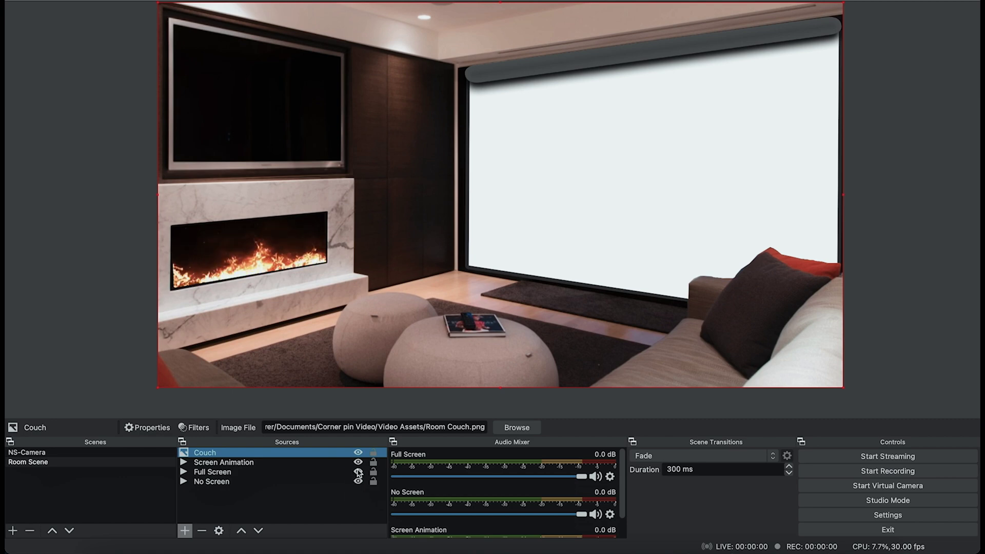
click(358, 462)
click(358, 472)
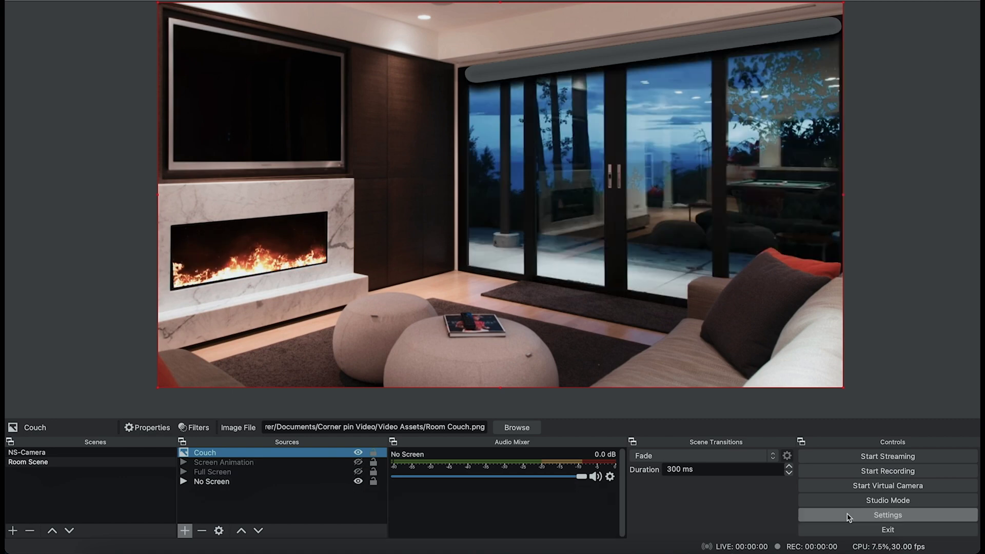
Step: Assign hotkey 1 to both Show 'Full Screen' and Show 'Screen Animation' in Room Scene and accept the settings
click(826, 513)
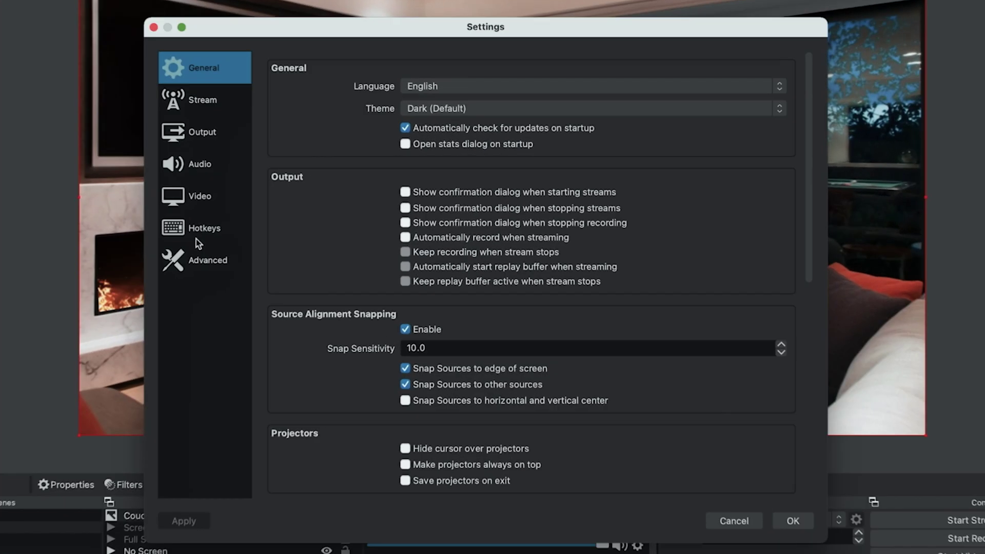
click(192, 231)
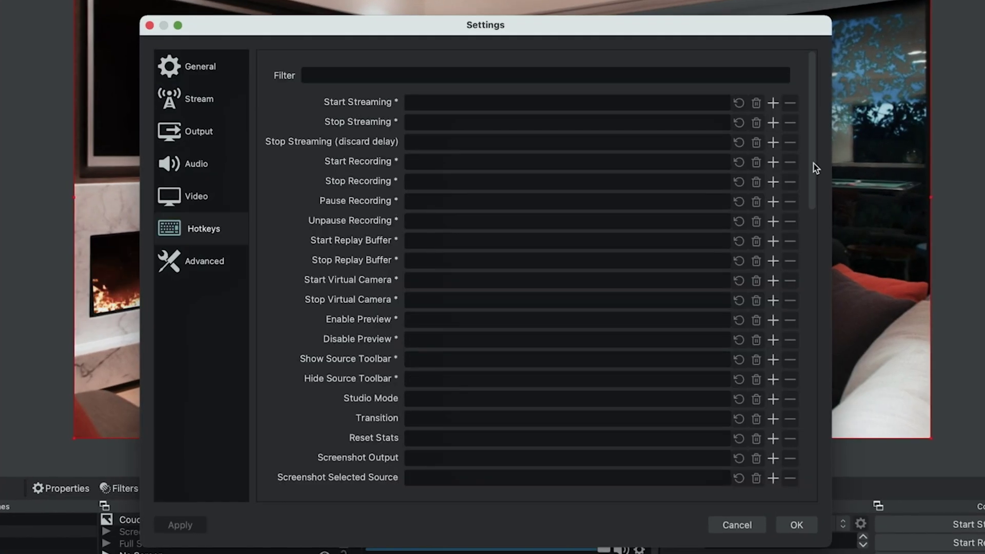
drag(812, 165, 813, 288)
click(464, 315)
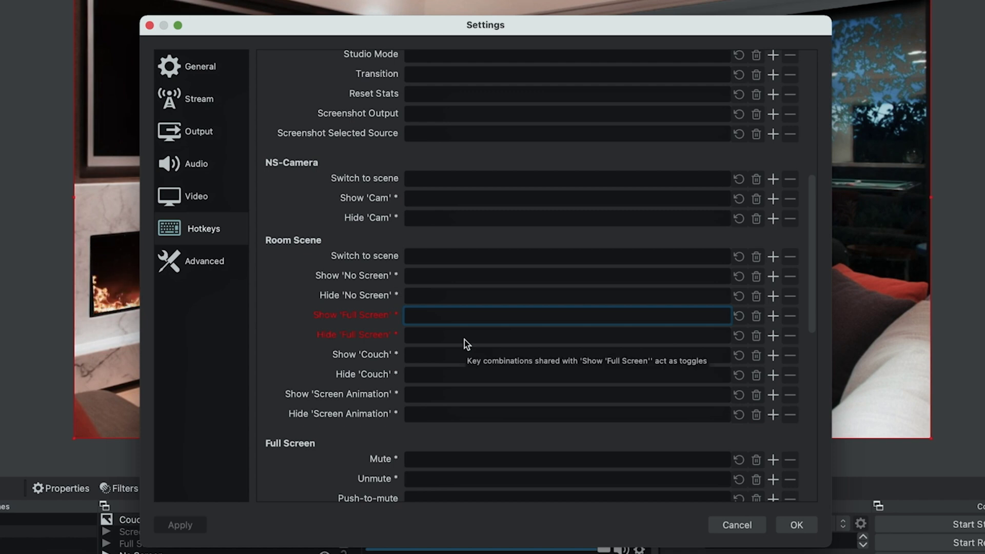
key(1)
click(445, 397)
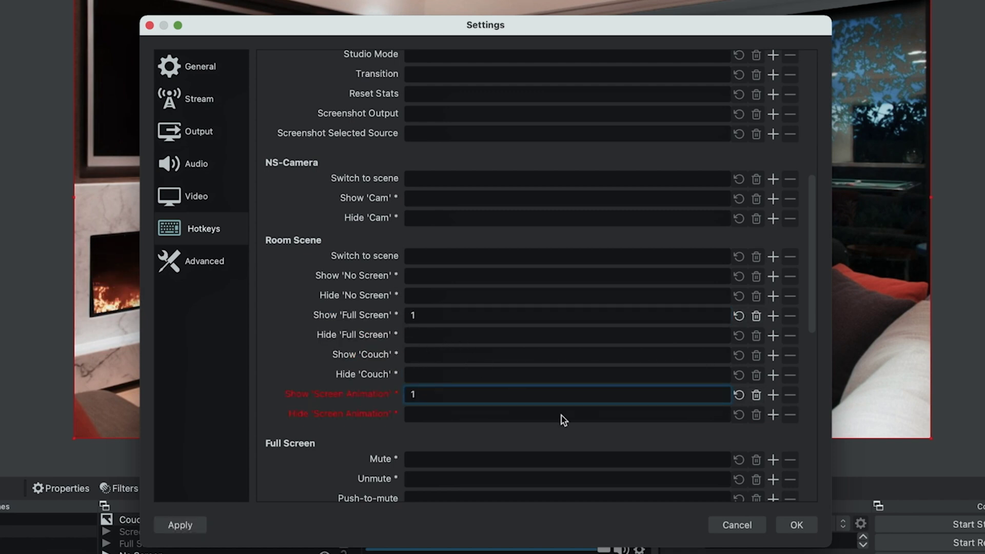
click(795, 525)
Step: Test hotkey 1, hide Screen Animation and Full Screen again, and retrigger the hotkey to show both sources
key(1)
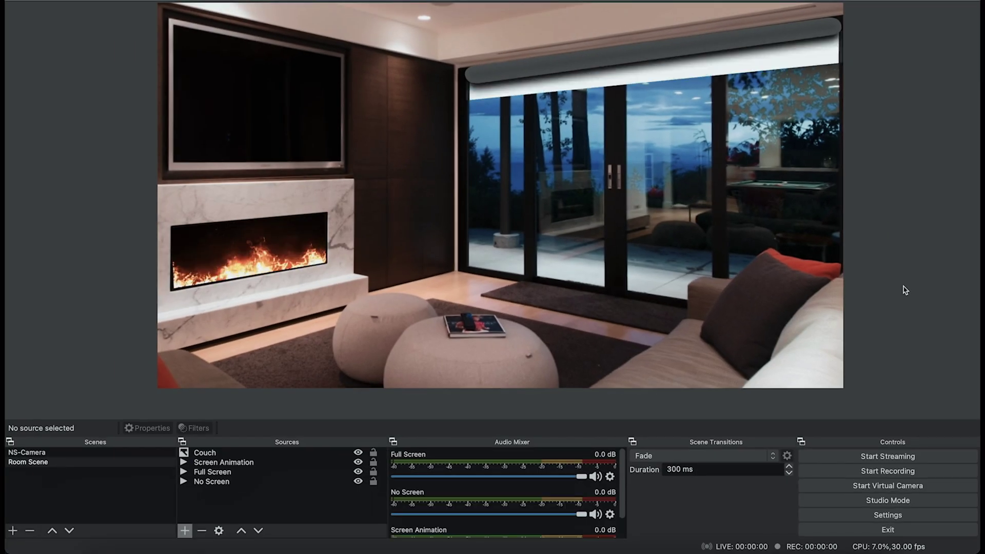
click(358, 464)
click(358, 471)
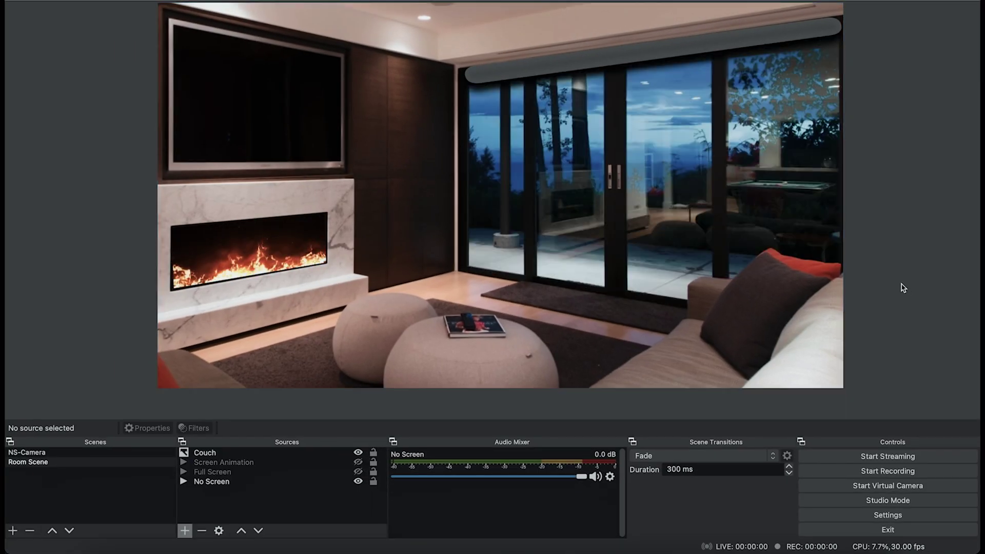
key(1)
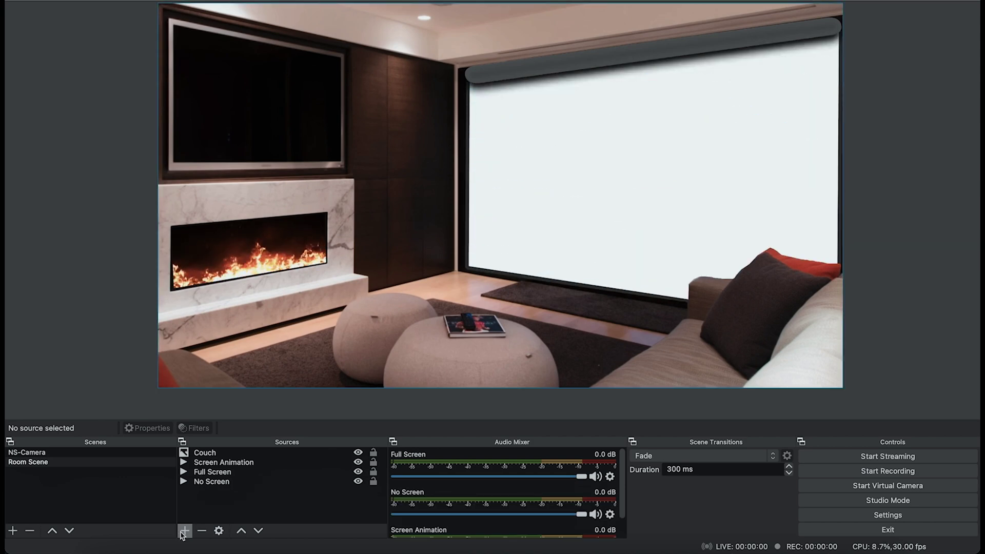
Step: Add a Source Mirror named Cam Pin to Room Scene with Cam as its mirrored source
click(185, 533)
click(218, 448)
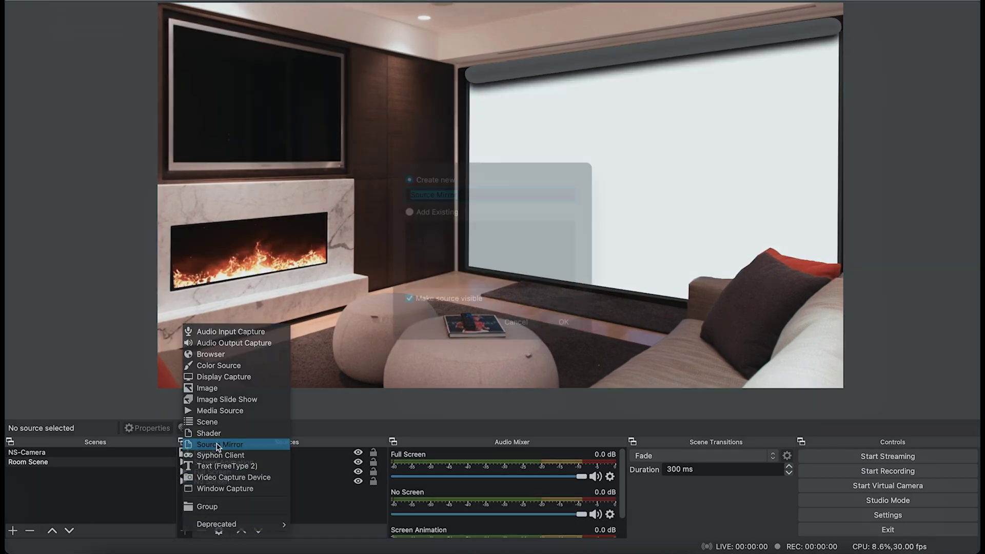
text(Cam Pin)
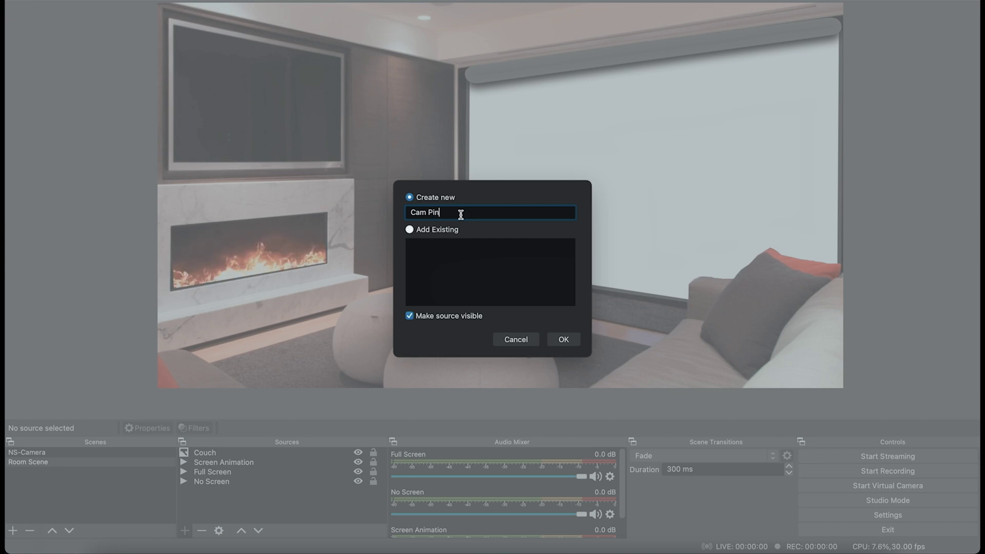
click(562, 339)
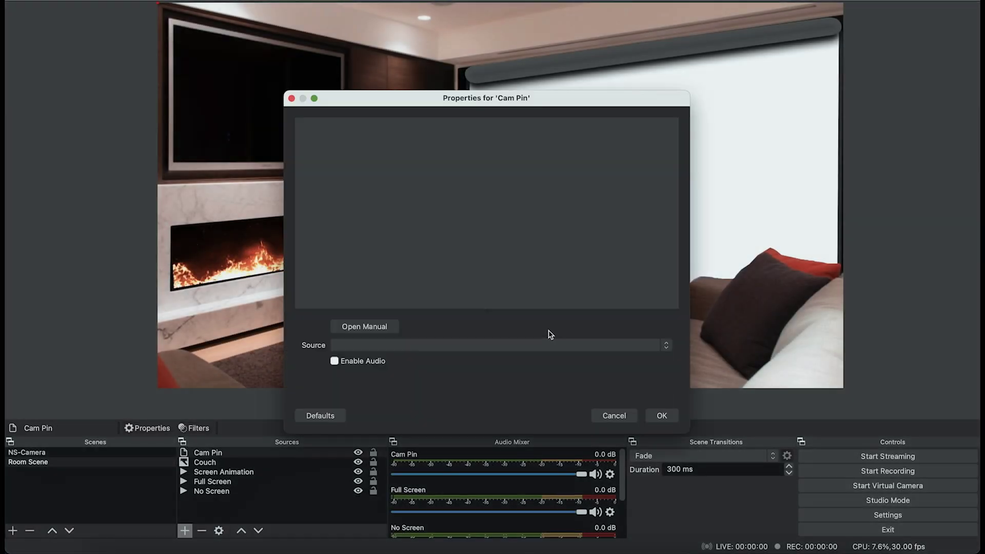
click(378, 345)
click(384, 358)
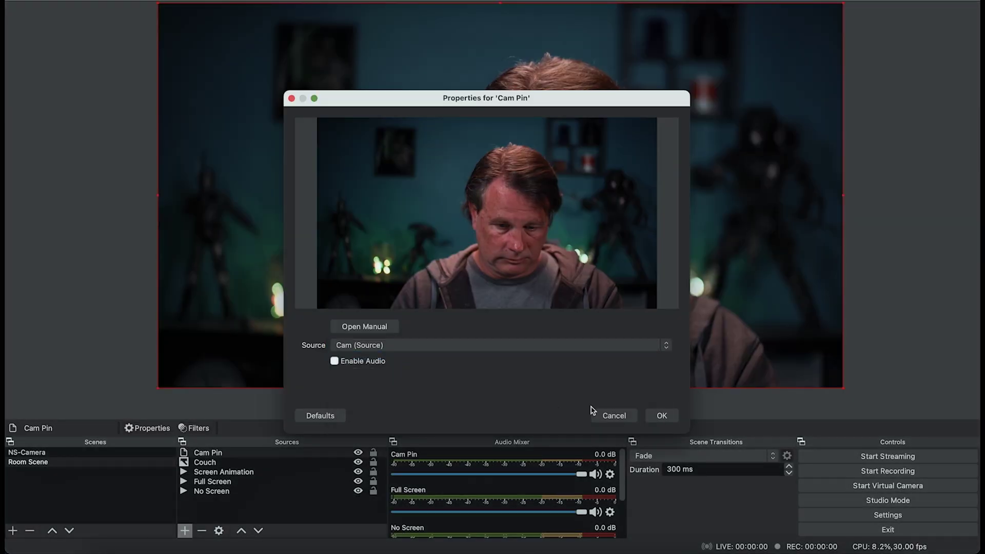
click(669, 419)
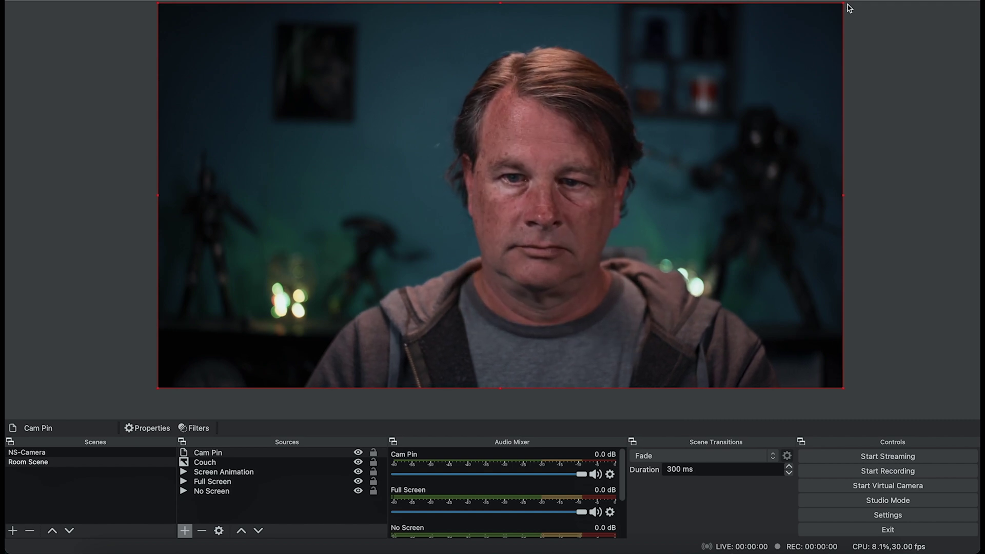
Step: Shrink the Cam Pin source and place it over the wall TV above the fireplace
drag(844, 5, 457, 220)
drag(305, 279, 323, 75)
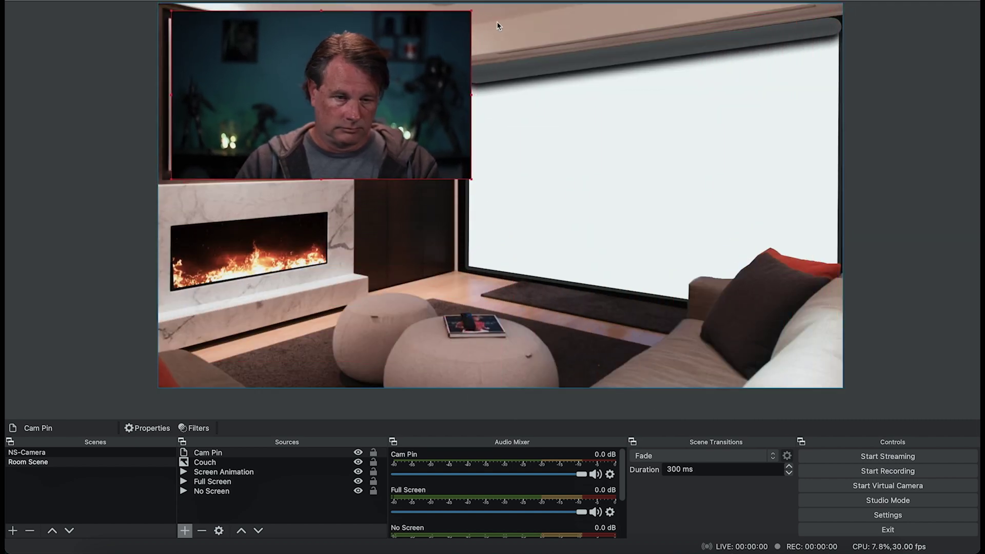
drag(469, 11, 458, 18)
drag(466, 187, 450, 178)
Step: Add a 3D Transform effect filter to the Cam Pin source, keeping the default filter name
right_click(225, 453)
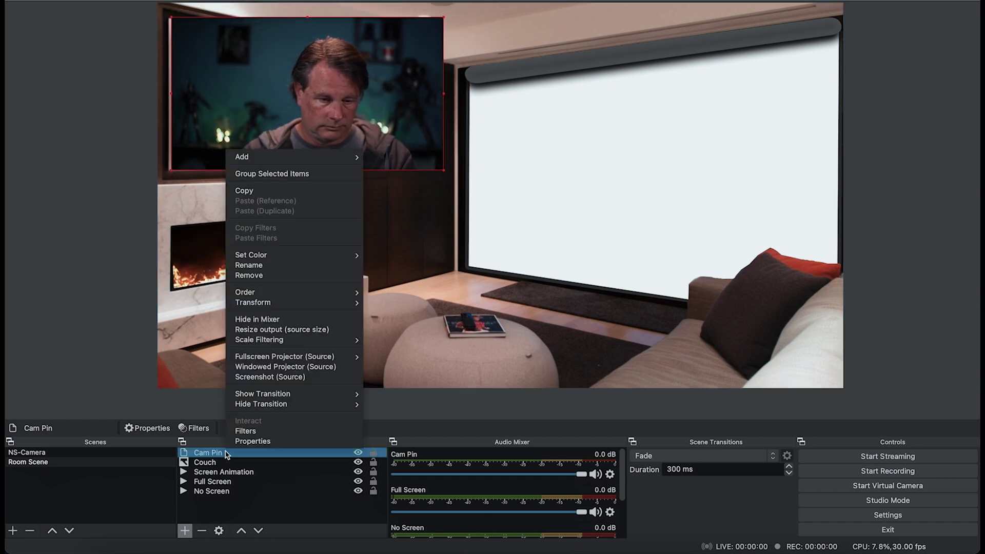
click(245, 431)
click(261, 457)
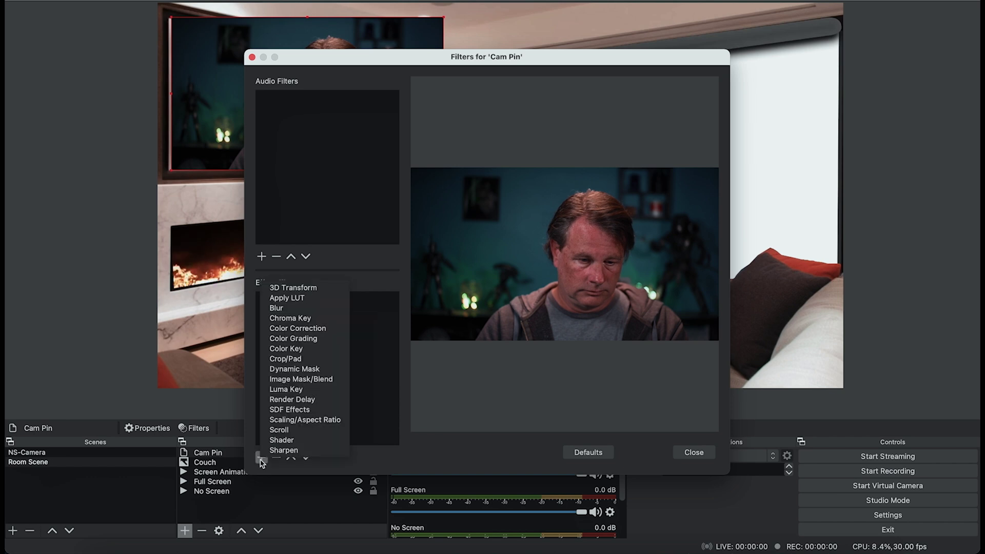
click(286, 288)
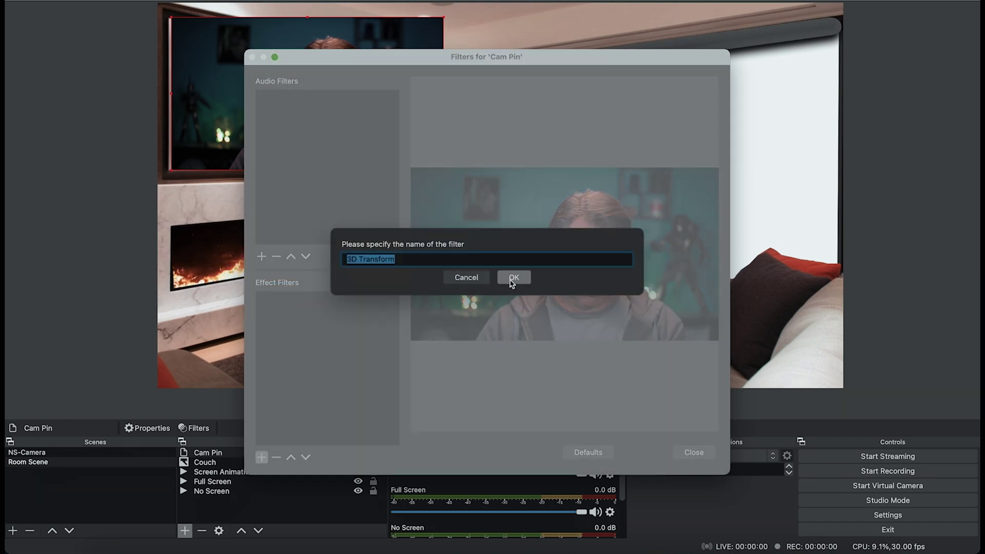
click(514, 278)
scroll(718, 318, down, 3)
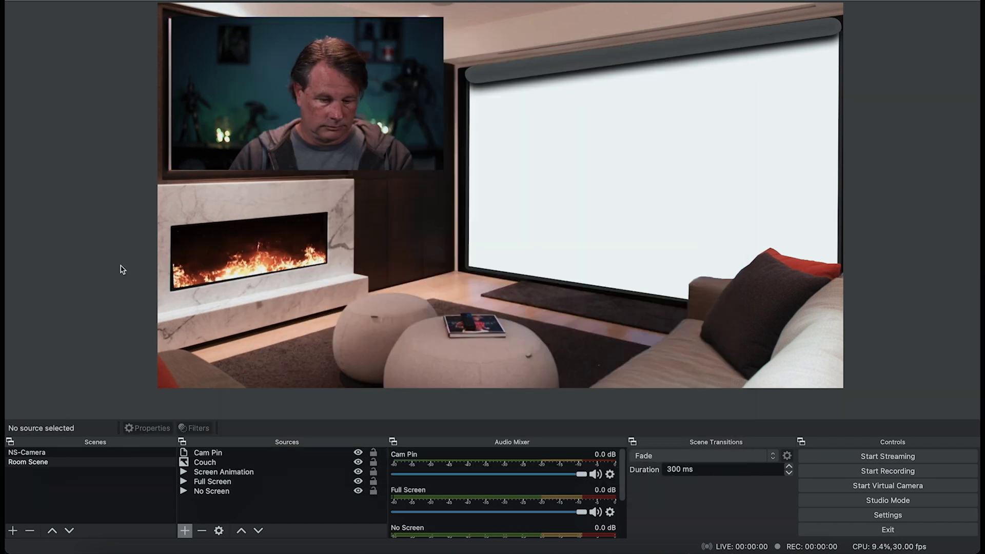
Step: In Cam Pin's 3D Transform filter, move the Top Left corner to X -98.39% and Y -89.05% to meet the TV's corner
scroll(501, 281, up, 5)
drag(501, 281, 784, 350)
right_click(237, 452)
click(251, 405)
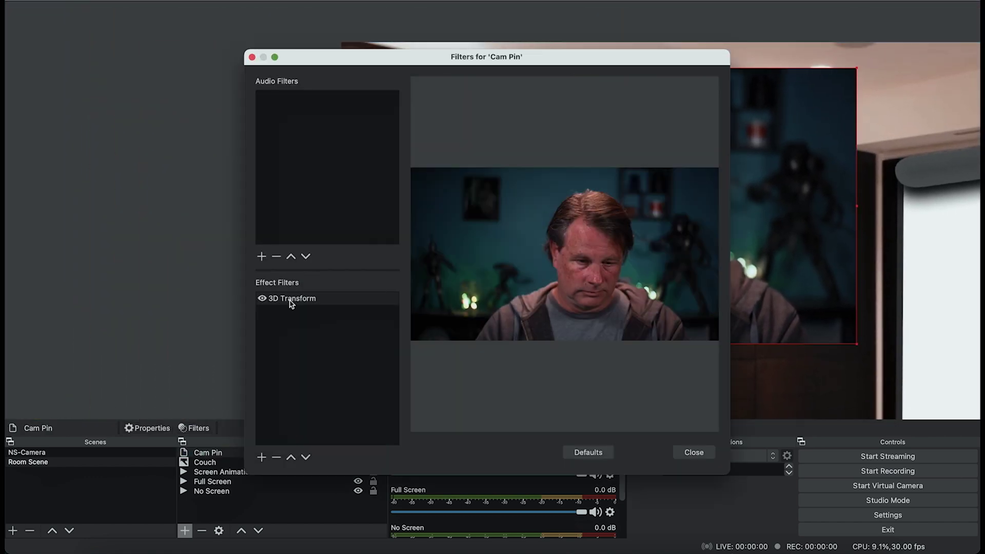
drag(491, 53, 697, 26)
scroll(914, 299, down, 3)
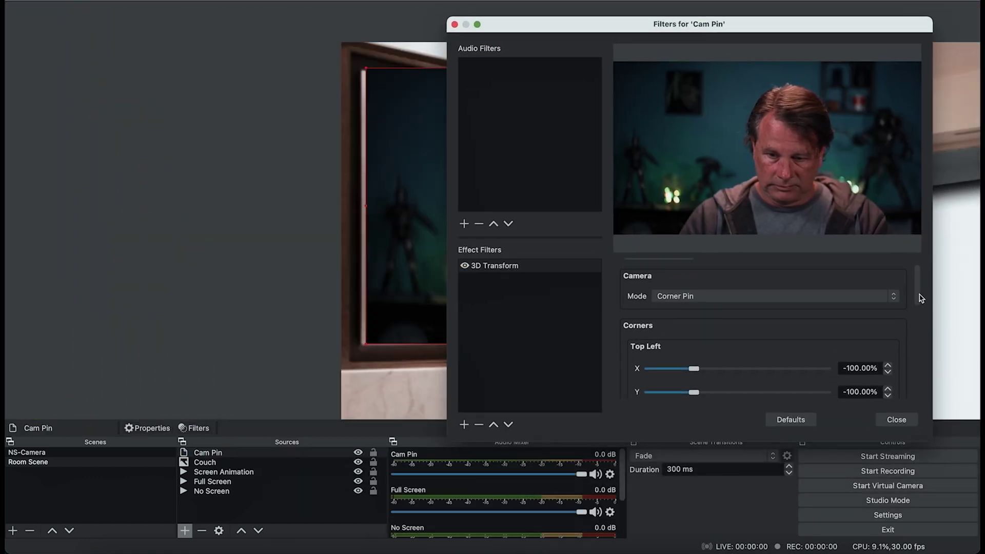
drag(693, 324, 699, 352)
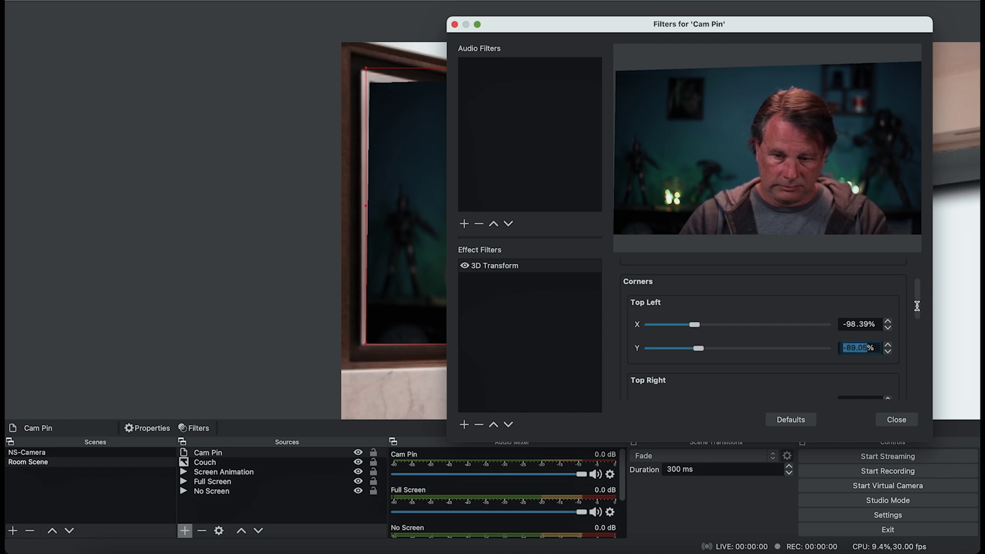
Step: Set Cam Pin's Bottom Left corner to X -98.39% and Y 90.68%, and refine the Top Left Y to -90.71%
drag(917, 306, 890, 350)
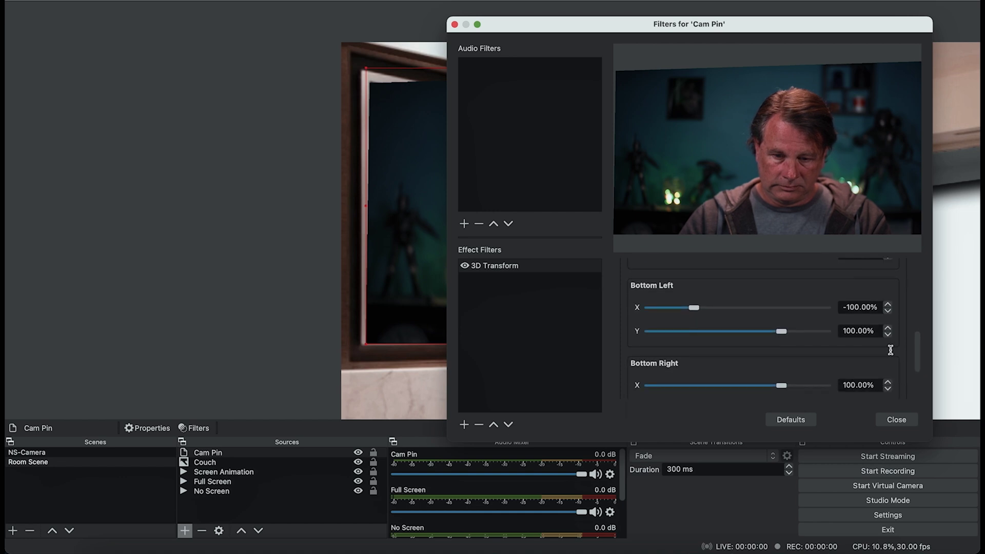
drag(696, 307, 694, 308)
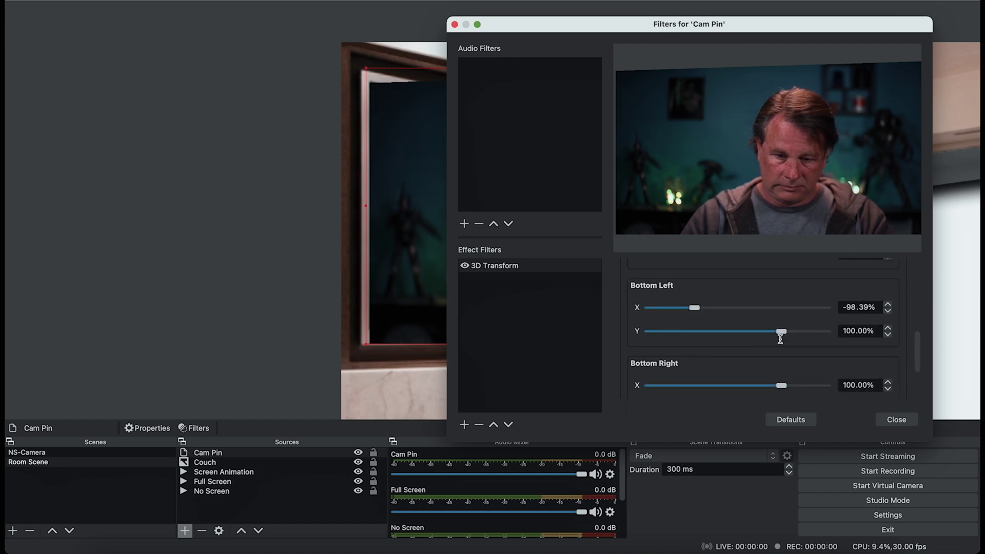
drag(779, 331, 778, 332)
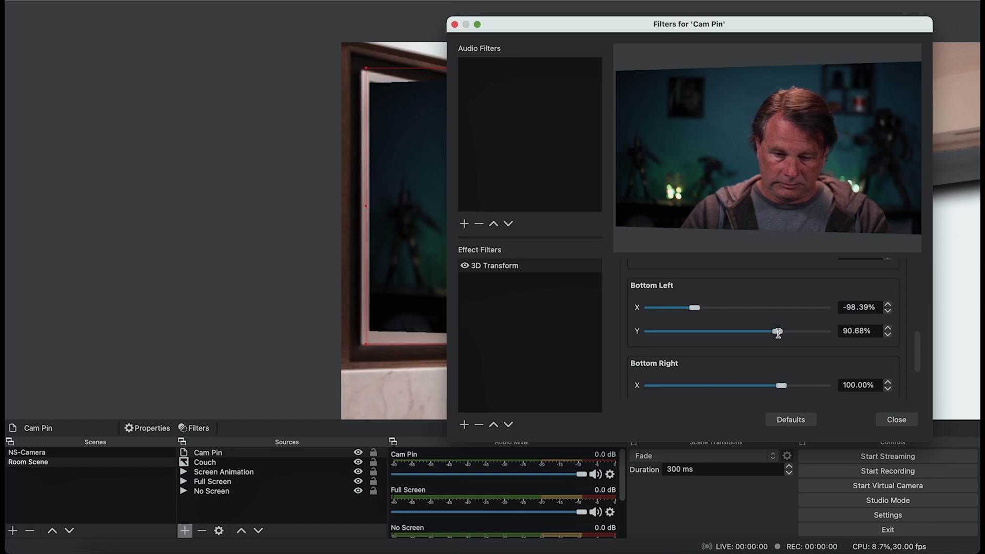
scroll(872, 328, up, 5)
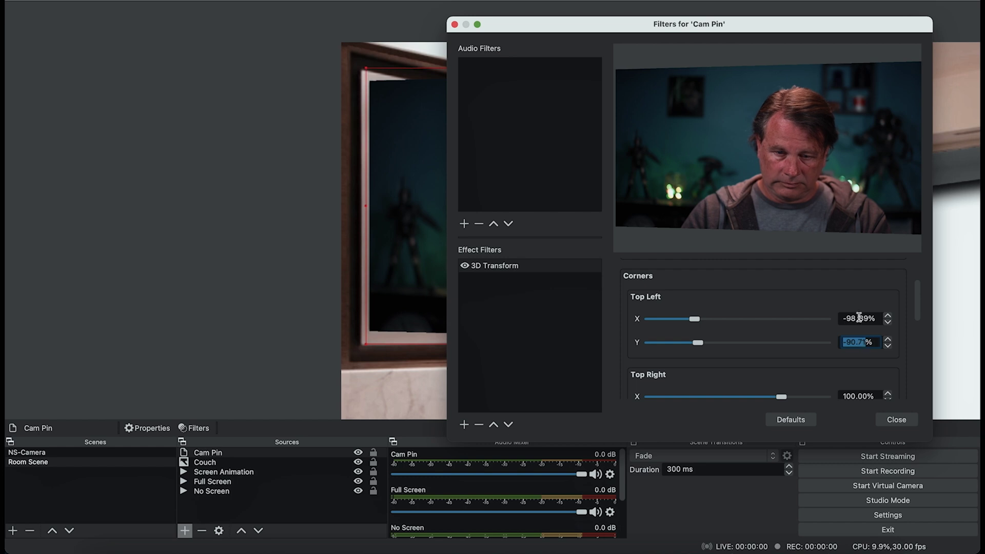
Step: Set Cam Pin's Top Right corner X to 23.79% and adjust its Y to meet the TV's upper right corner
drag(816, 23, 411, 20)
scroll(376, 346, down, 3)
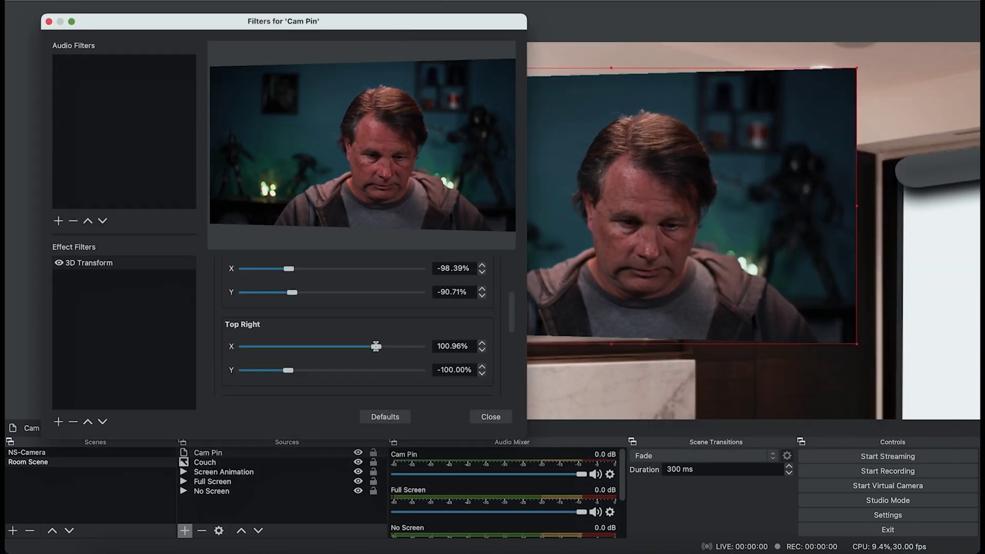
drag(376, 346, 338, 347)
drag(287, 370, 311, 370)
double_click(455, 373)
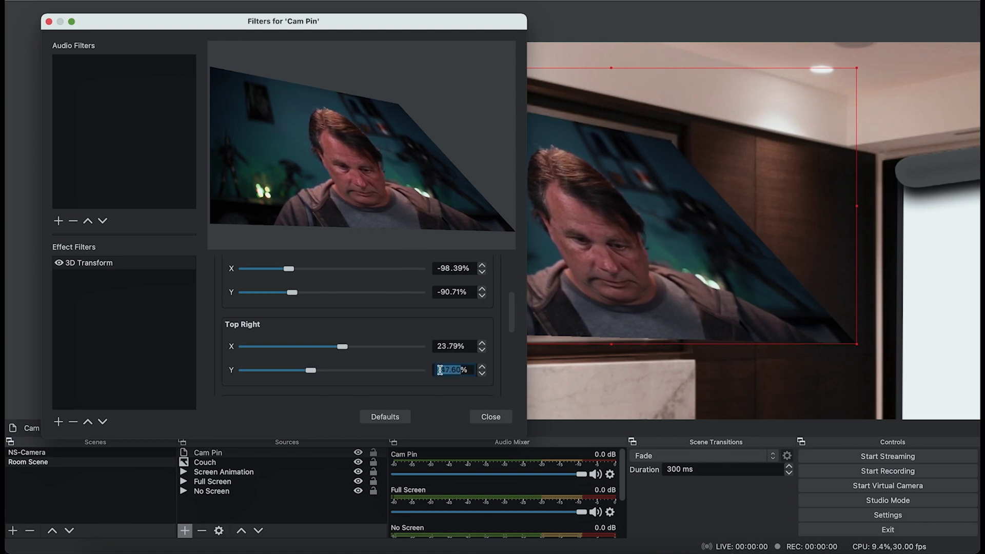
Step: Pin Cam Pin's Bottom Right corner to the TV with X at 24.67% and a matching Y, and close the filters
scroll(506, 354, down, 5)
drag(376, 336, 343, 329)
drag(375, 359, 373, 360)
scroll(397, 334, down, 2)
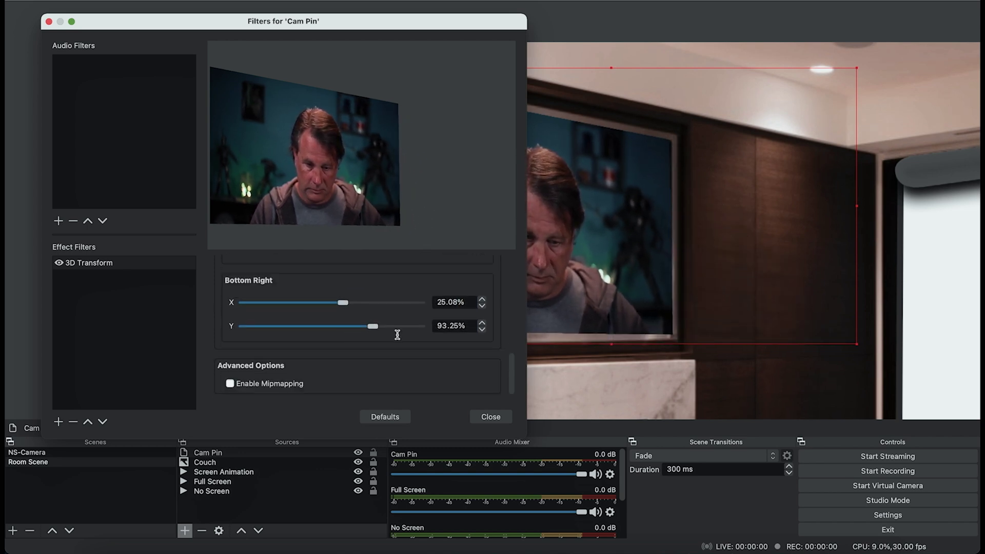
scroll(450, 303, down, 1)
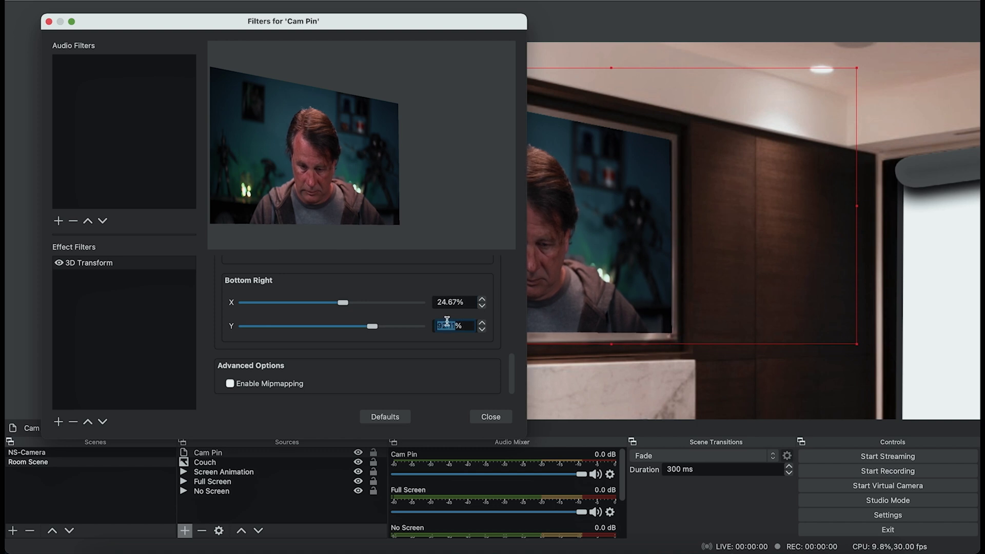
key(Escape)
click(314, 345)
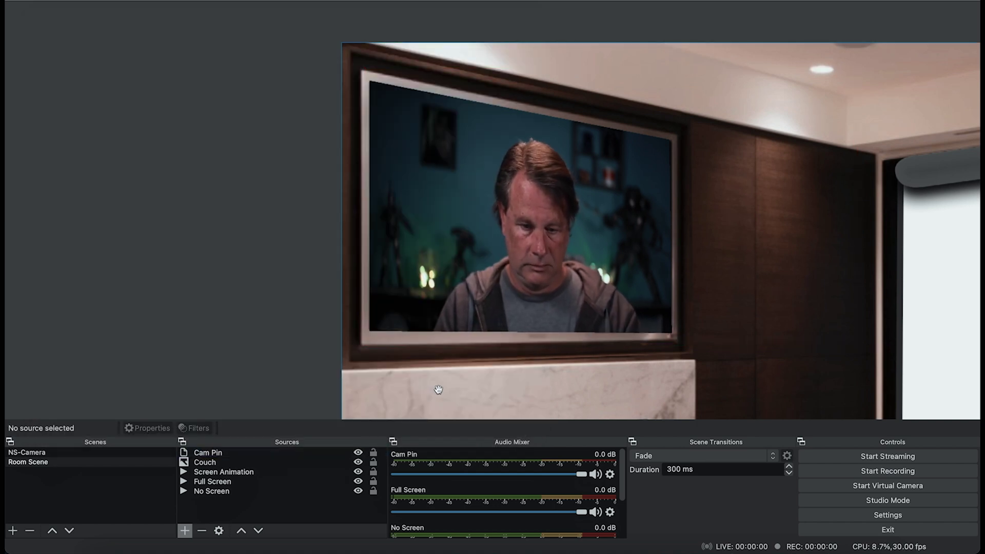
Step: Hide the Couch source so the whole projector screen is exposed
scroll(438, 389, down, 5)
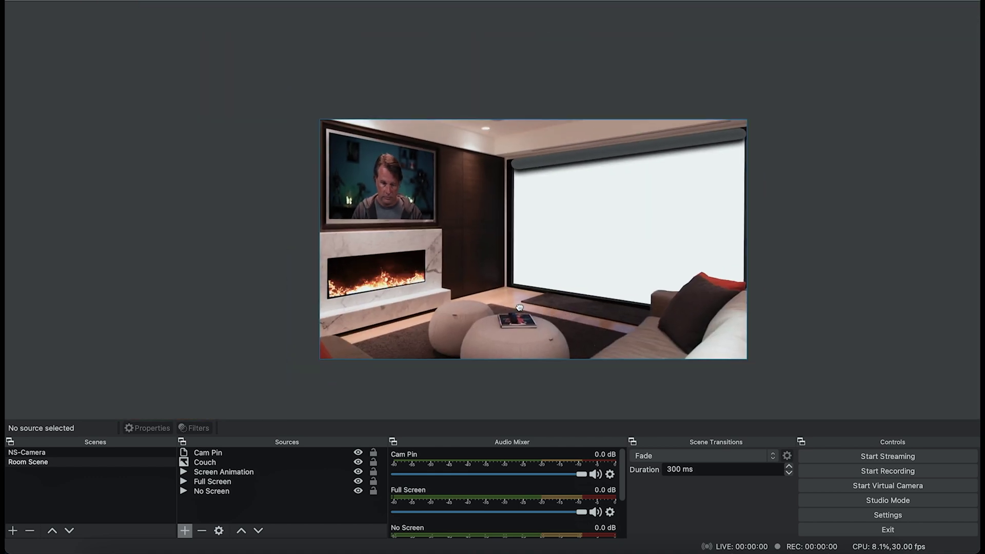
scroll(519, 307, up, 4)
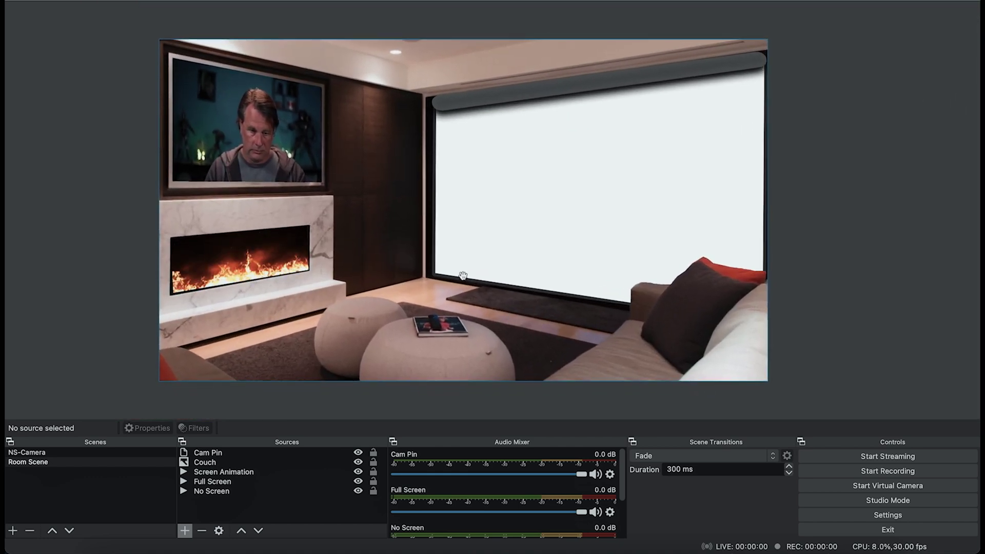
scroll(463, 276, up, 2)
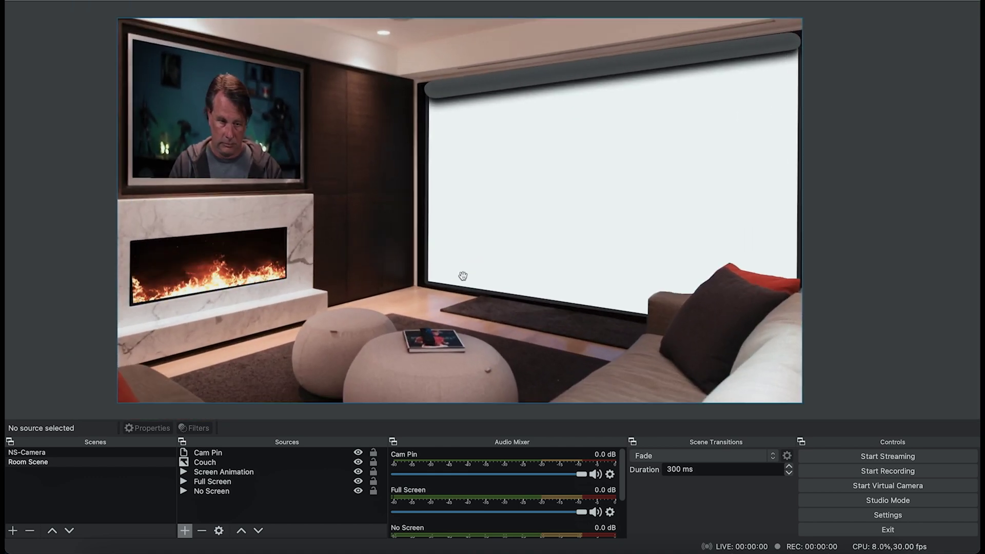
click(358, 462)
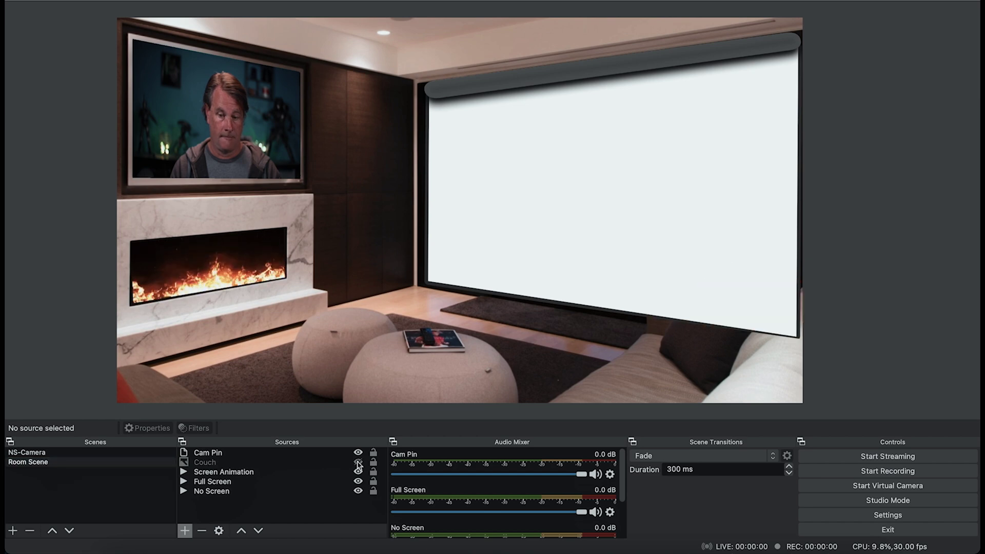
Step: Add a Window Capture named Tut showing the Google Chrome Shutter Encoder window, and scale it down over the projector screen
click(184, 531)
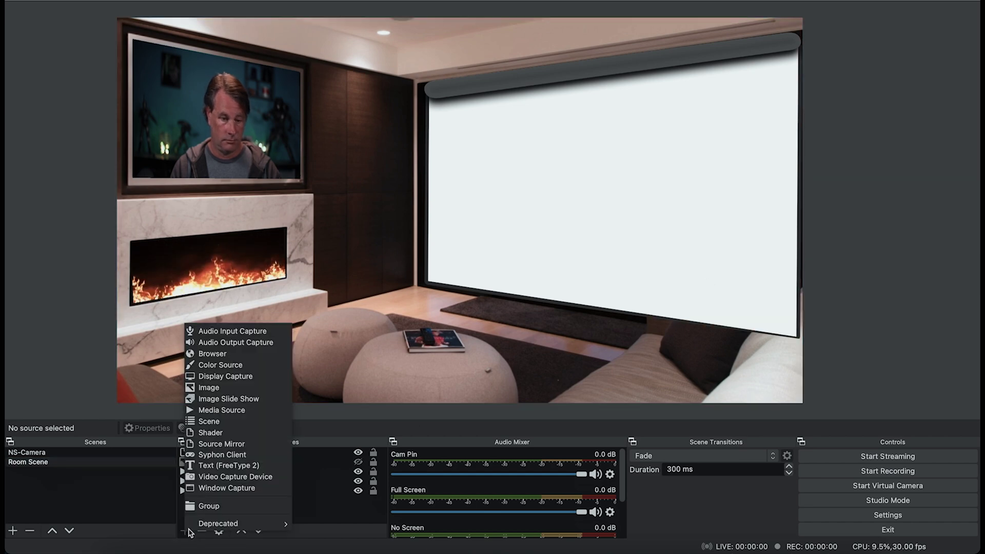
click(213, 488)
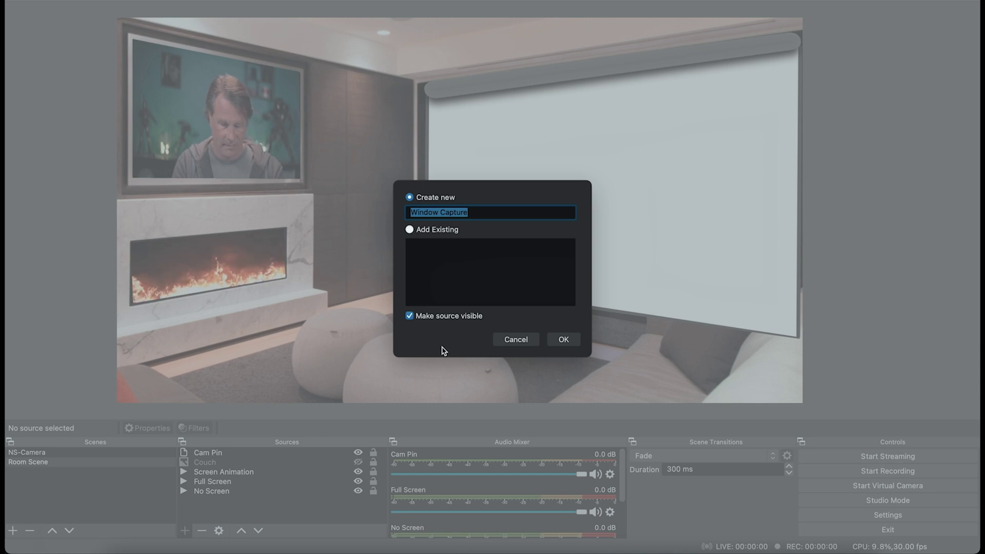
click(553, 341)
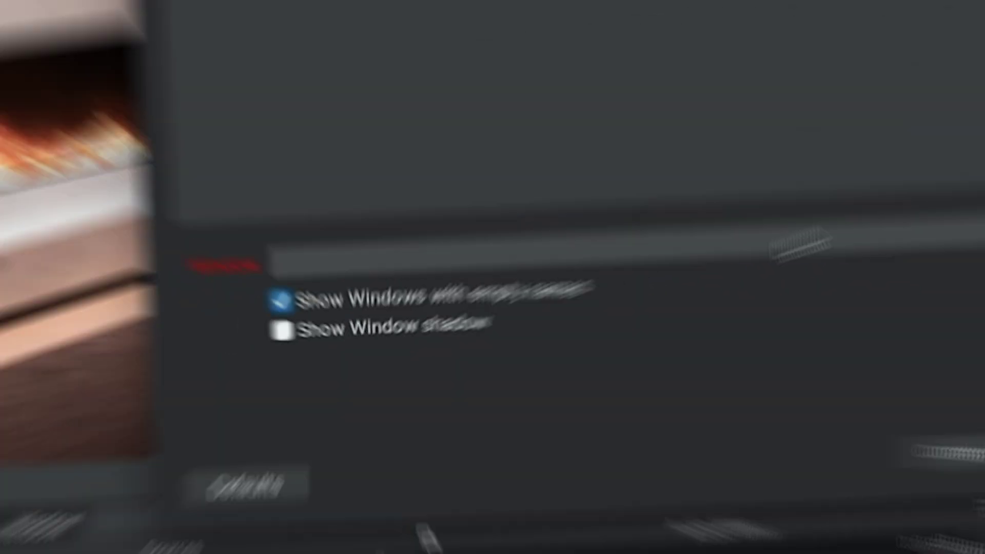
click(545, 325)
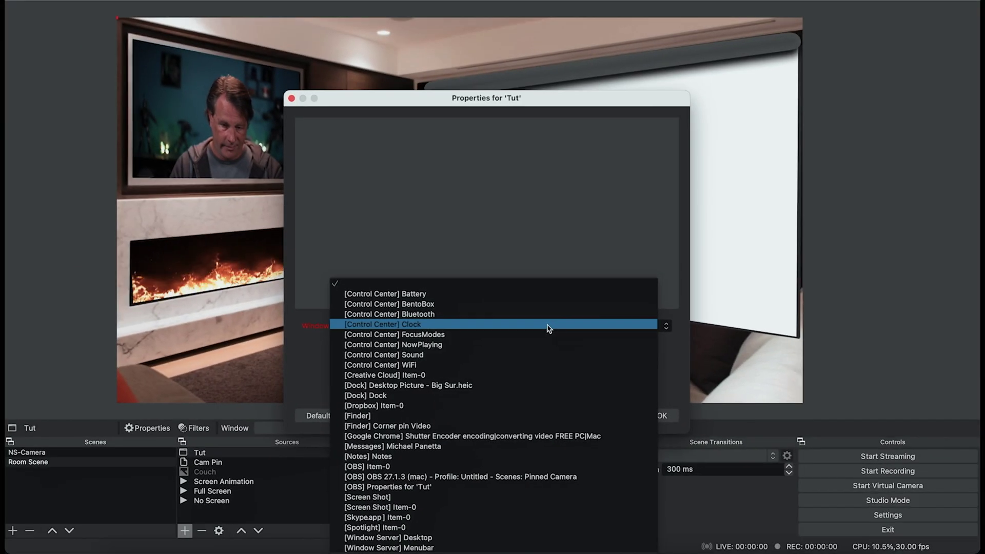
click(463, 436)
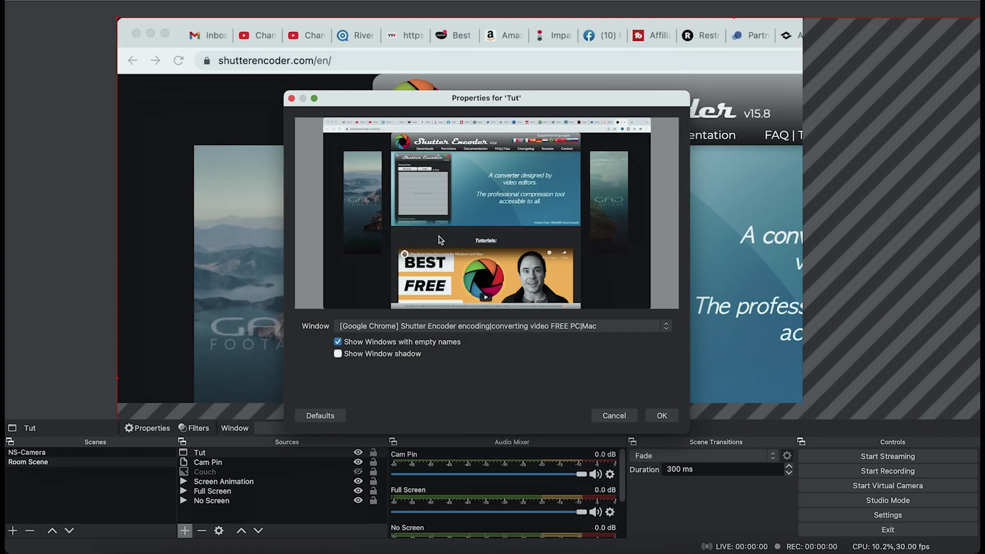
click(662, 415)
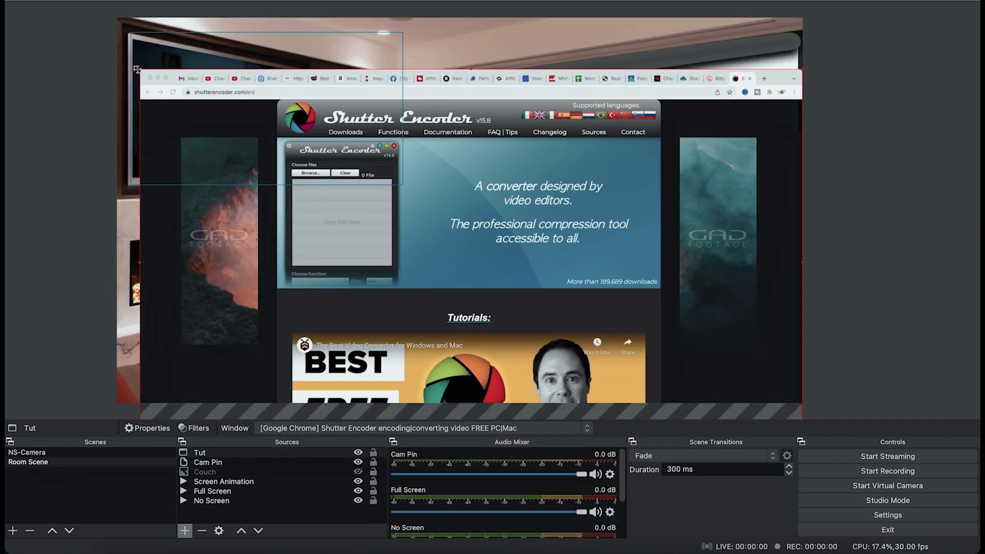
drag(137, 69, 396, 339)
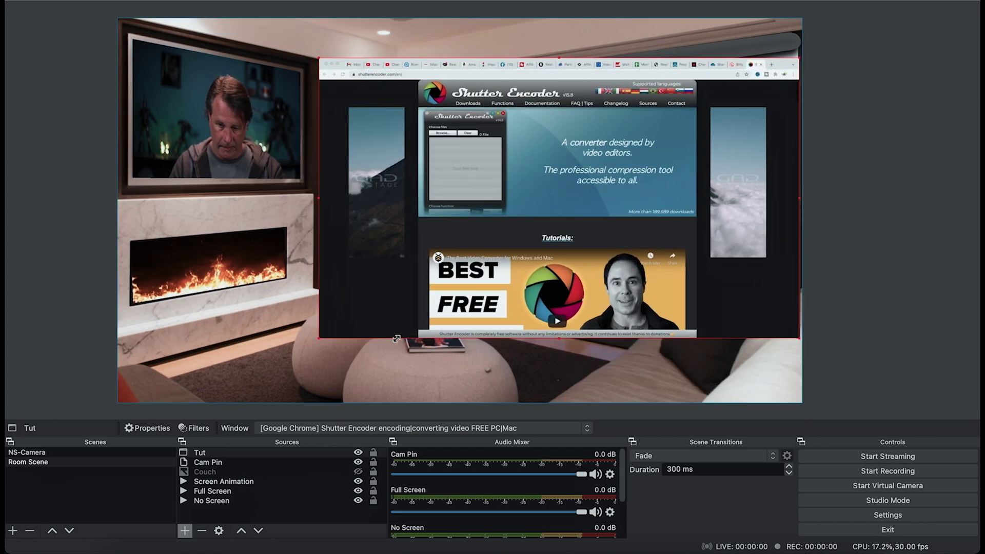
Step: Add a 3D Transform effect filter with its default name to the Tut source
right_click(295, 452)
click(313, 435)
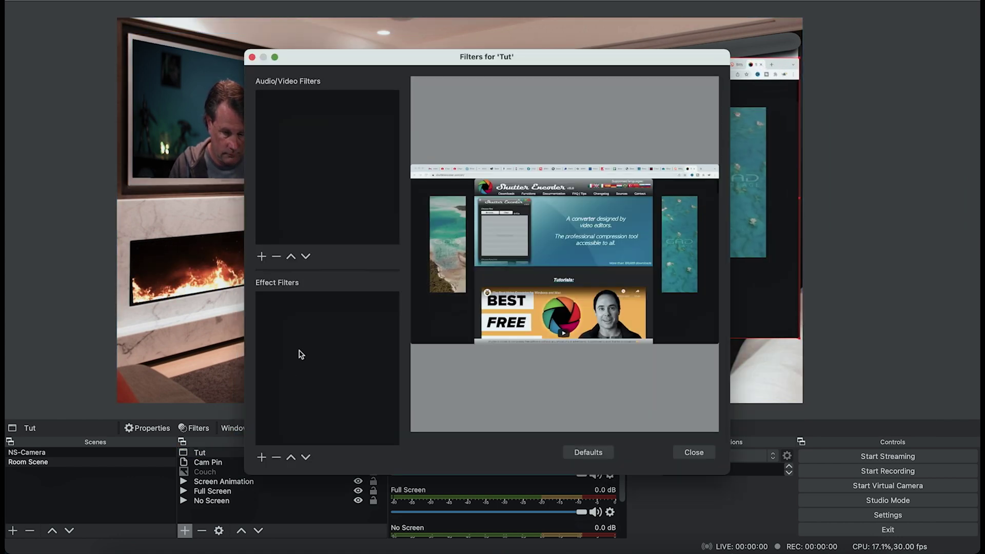
click(261, 457)
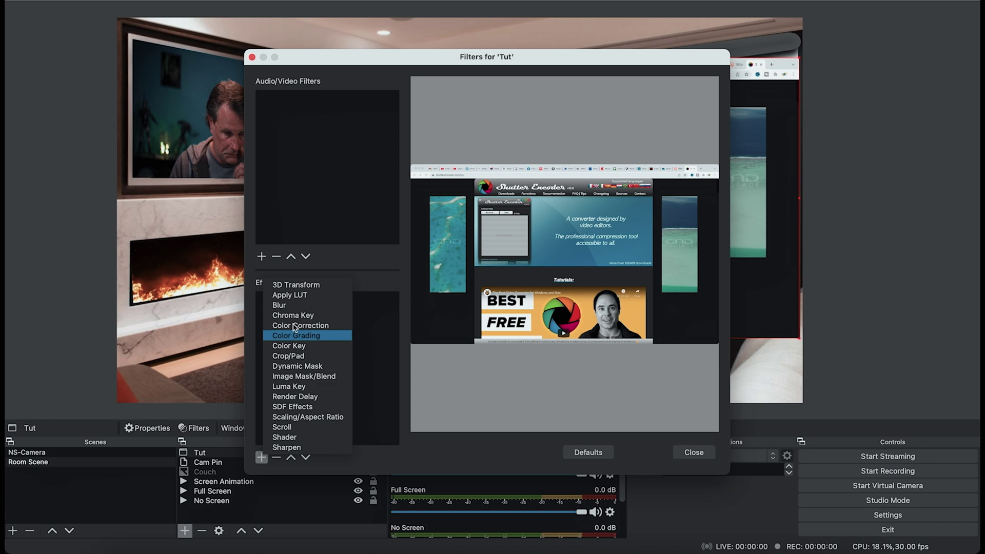
click(301, 286)
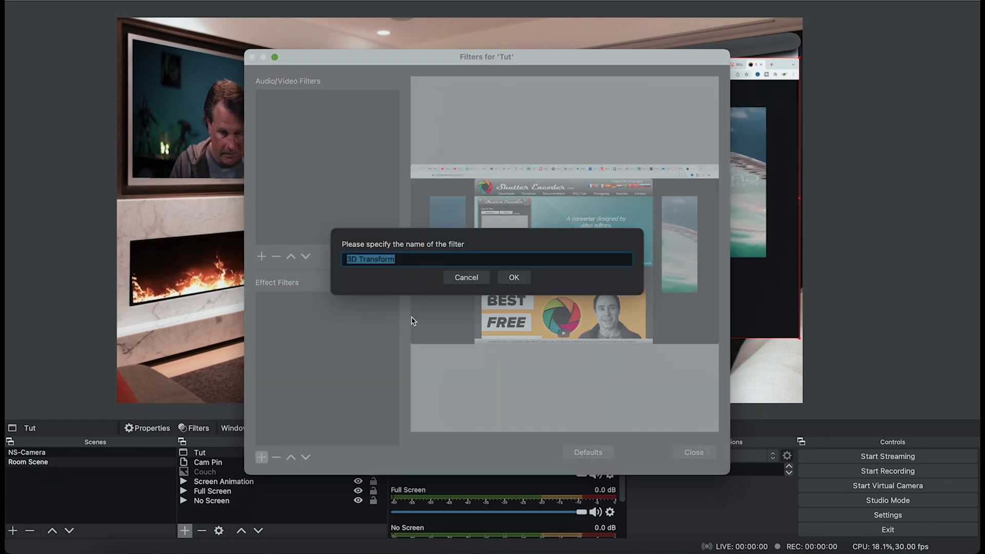
click(507, 277)
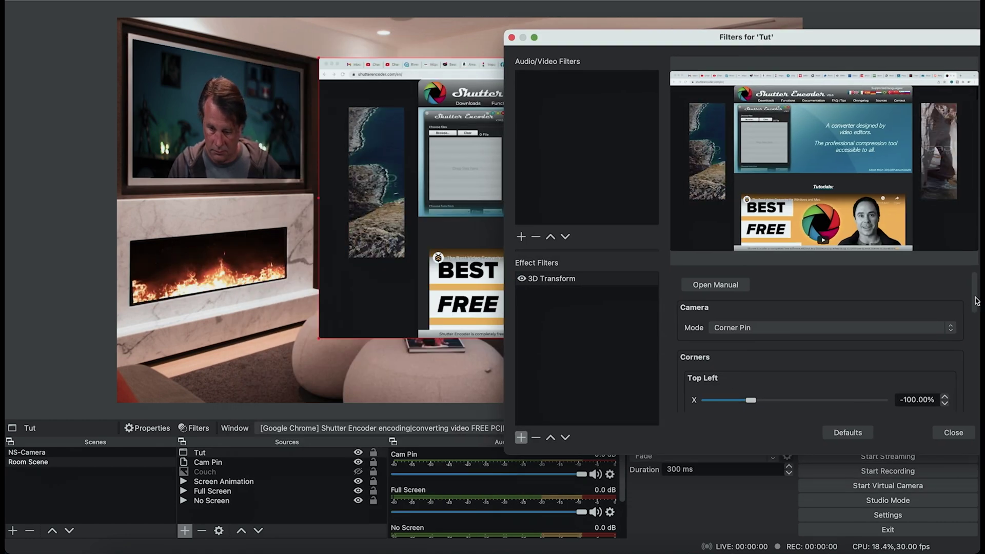
Step: Pin Tut's left corners to the projector screen, with Top Left at X -54.16%, Y -67.19% and Bottom Left Y at 58.52%
scroll(976, 301, down, 5)
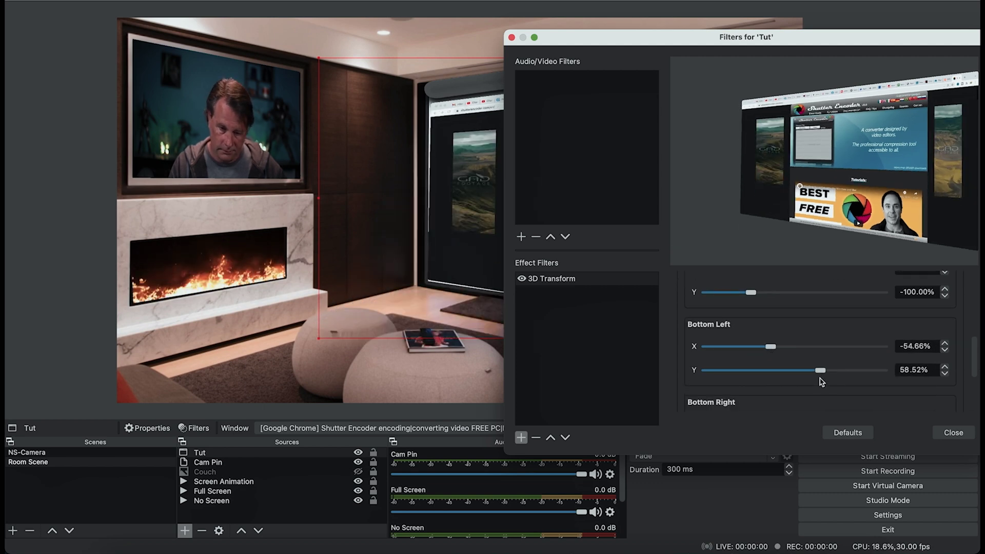
scroll(910, 353, up, 5)
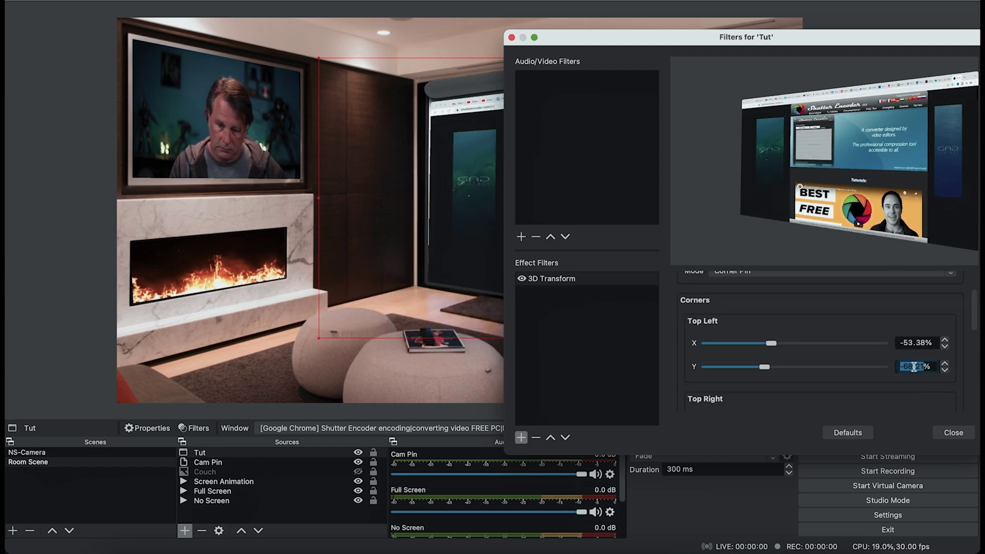
scroll(913, 366, up, 3)
click(916, 343)
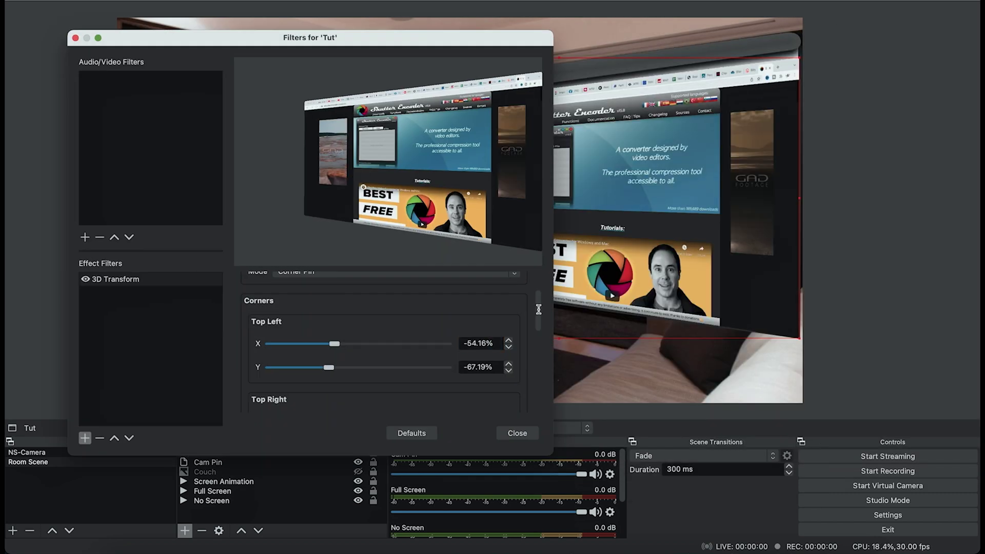
Step: Adjust Tut's corner pin, setting Top Right X to 99.30% and Y to -100.96%, Bottom Left Y to 59.81%, and Bottom Right X to 99.15%
scroll(538, 308, down, 4)
scroll(472, 317, up, 2)
scroll(473, 341, up, 2)
scroll(468, 341, down, 3)
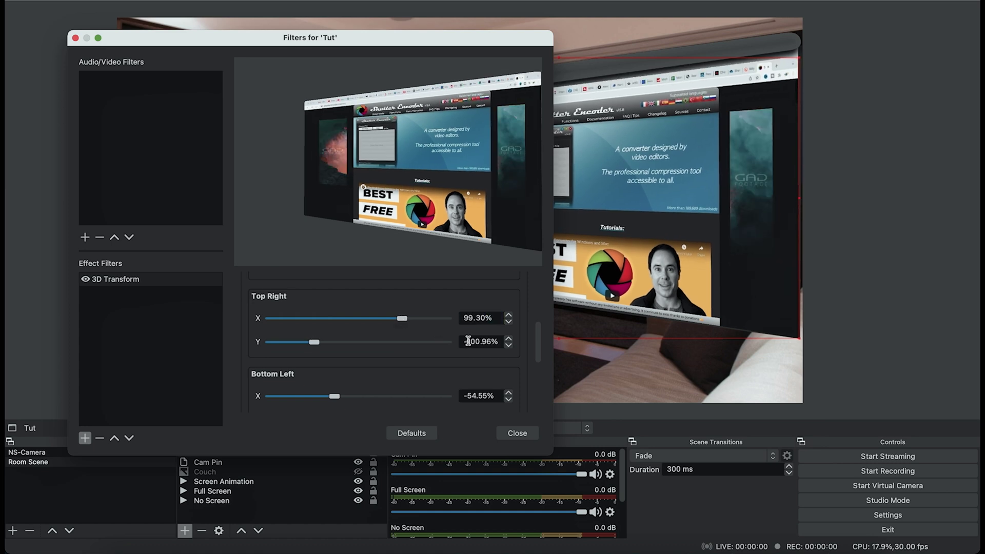
scroll(468, 341, up, 2)
scroll(472, 359, down, 3)
scroll(476, 355, up, 1)
scroll(477, 378, up, 2)
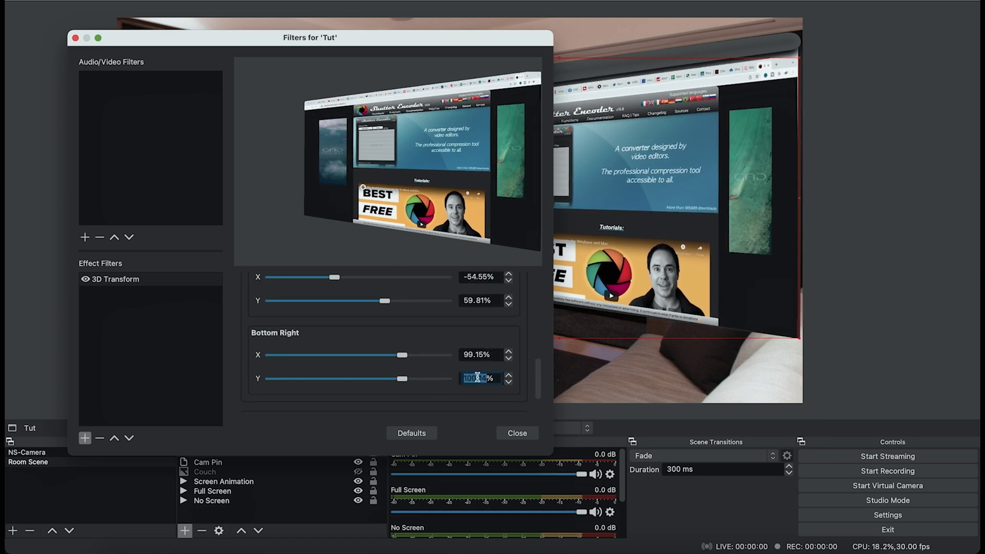
scroll(477, 378, down, 4)
Step: Refine Tut's Top Right corner in its 3D Transform filter to X 99.39% and Y -99.68%, and close the filters
right_click(326, 84)
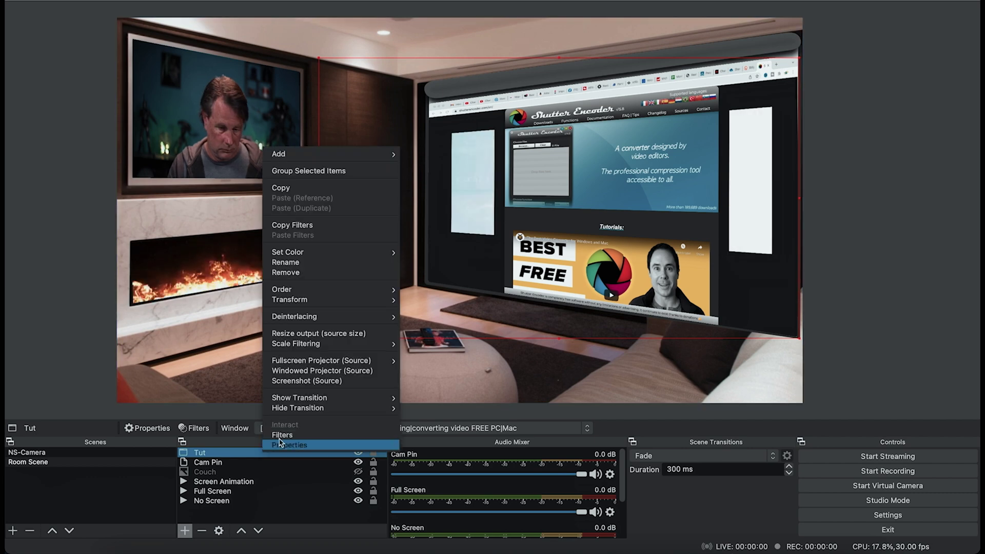
click(349, 430)
scroll(339, 333, down, 5)
click(430, 338)
text(99.39)
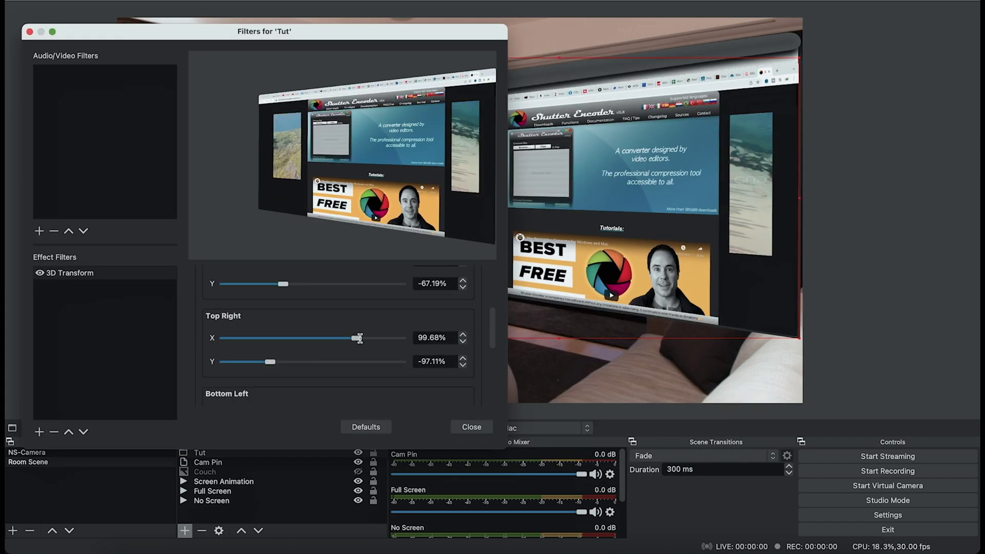
key(Return)
scroll(352, 334, down, 2)
drag(270, 328, 270, 328)
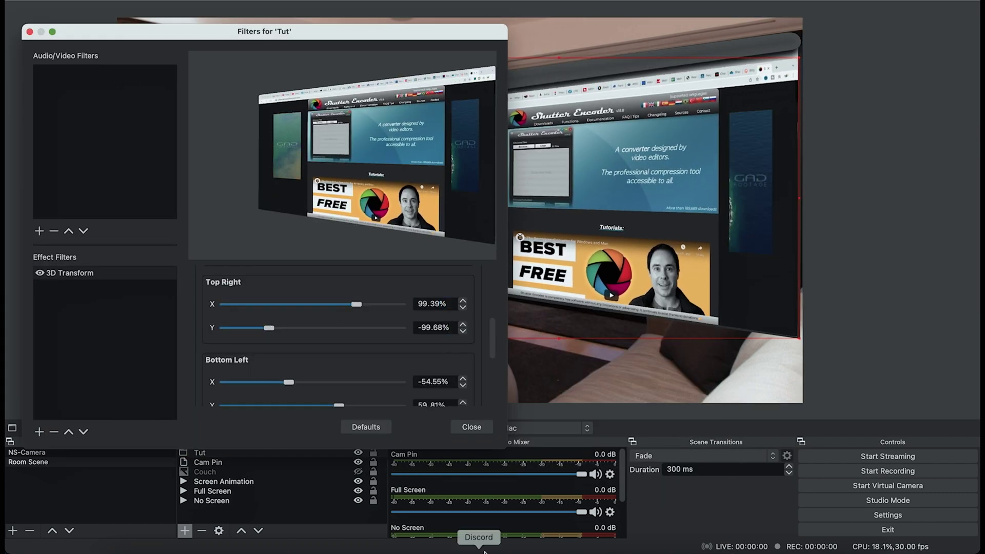
click(471, 427)
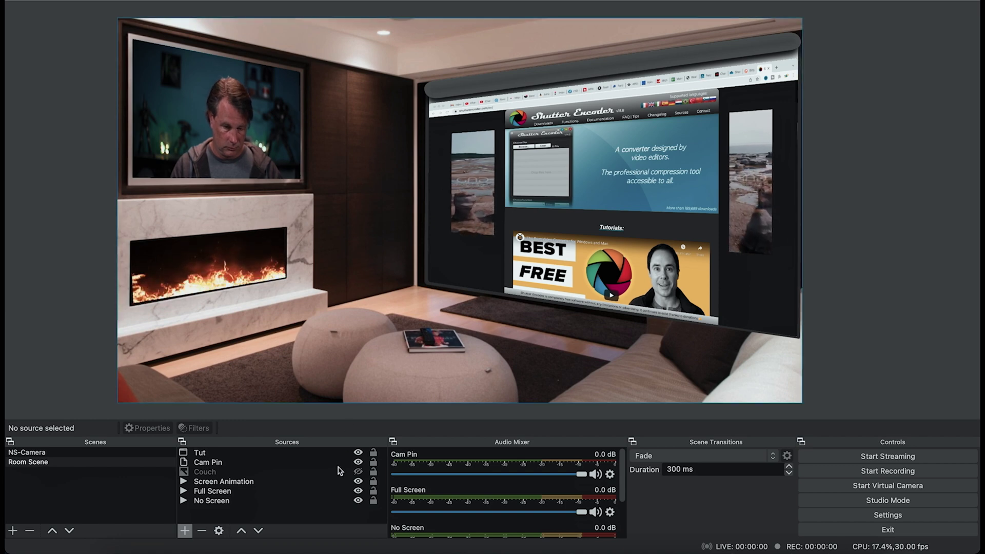
Step: Move the Tut source below Couch in the source order, and show the Couch source so it overlaps the projector screen
click(314, 455)
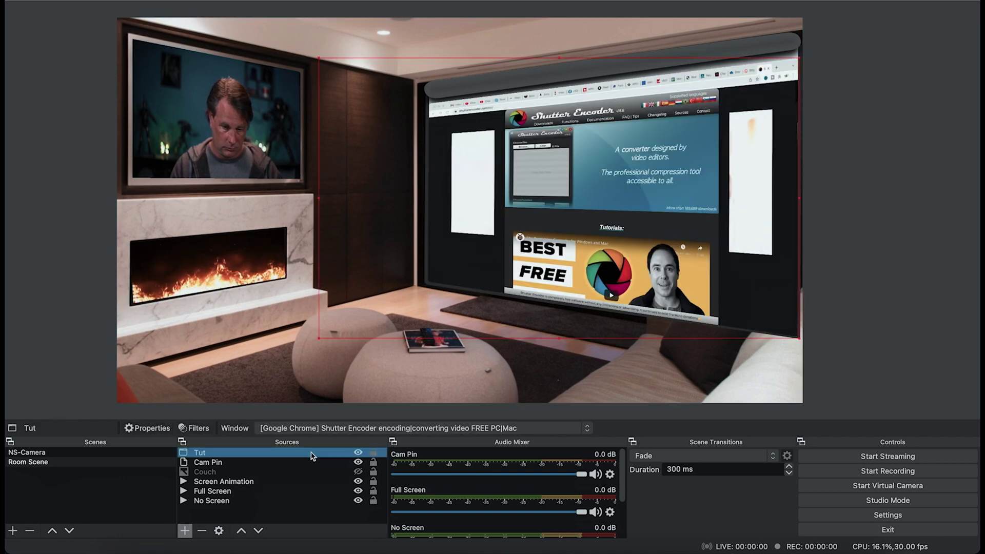
drag(313, 455, 311, 479)
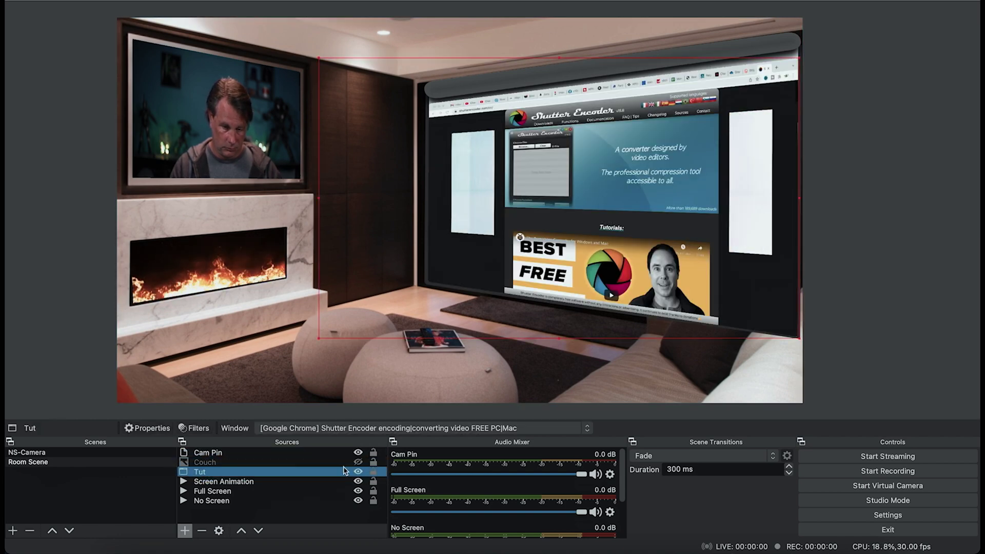
click(358, 462)
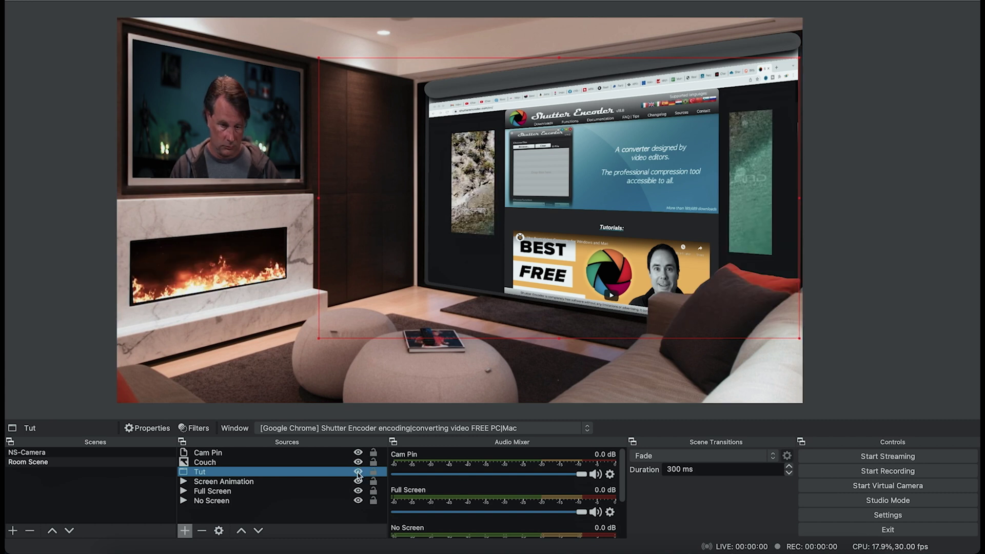
Step: Hide the Tut, Screen Animation and Full Screen sources so the room shows its windows without the projector screen
click(358, 472)
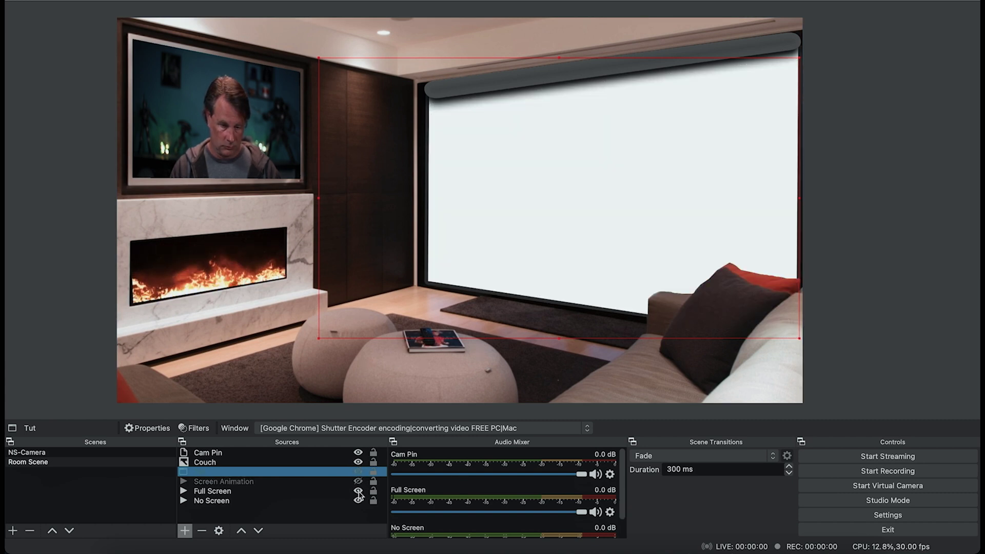
click(358, 491)
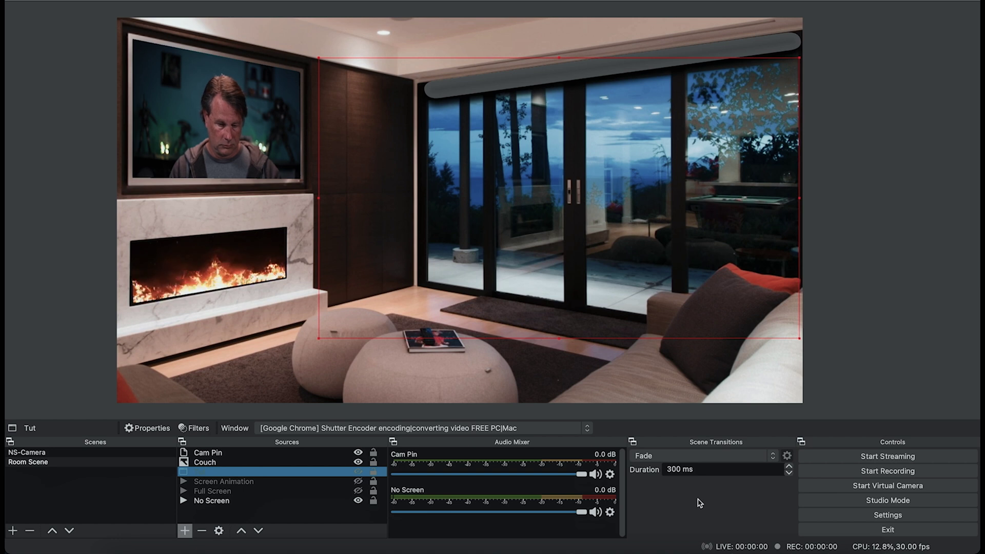
Step: Trigger the projector screen animation with its hotkey, and show the Tut source on the lowered screen
click(829, 306)
key(F1)
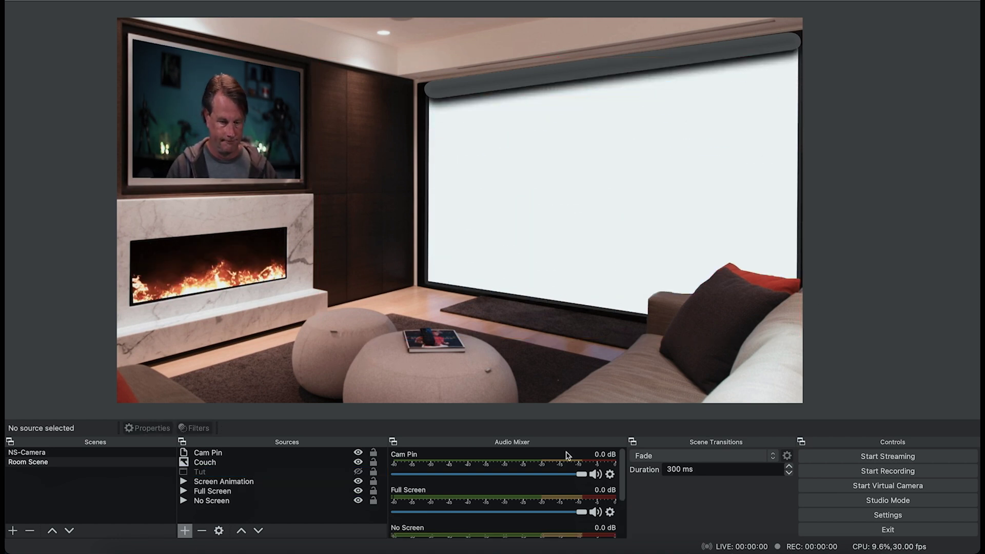
click(358, 472)
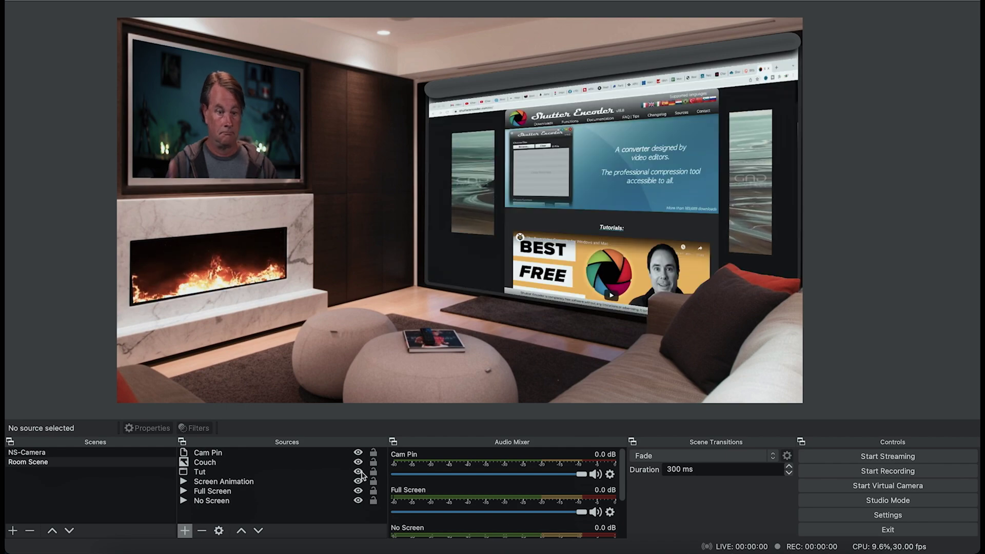